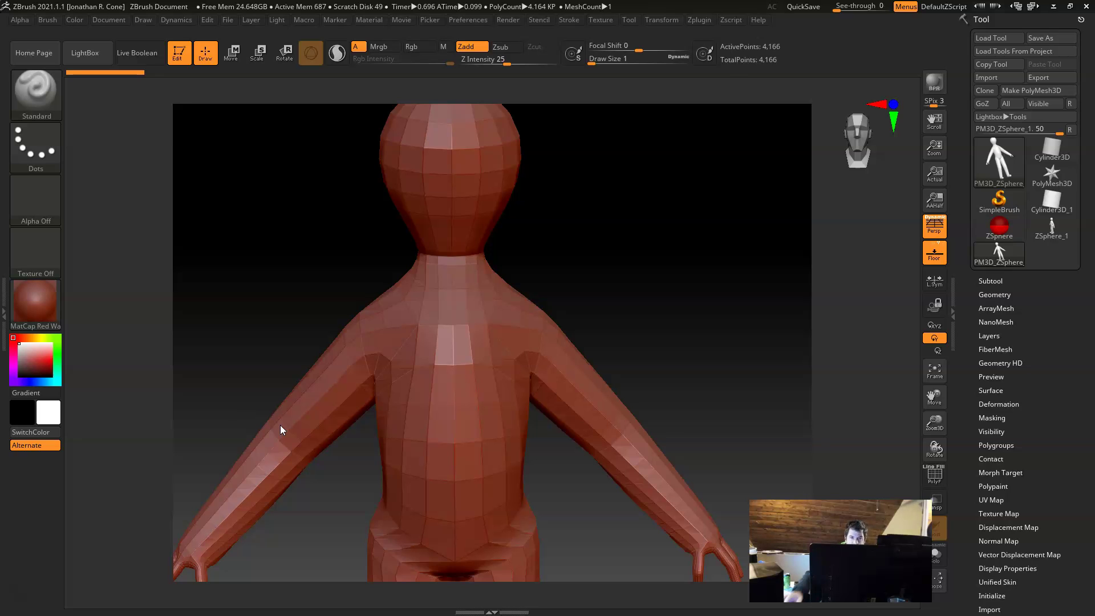
Step: Turn on the polyframe display to show the wireframe and polygroups on the figure's head and shoulders
left_click_drag(633, 226, 579, 333)
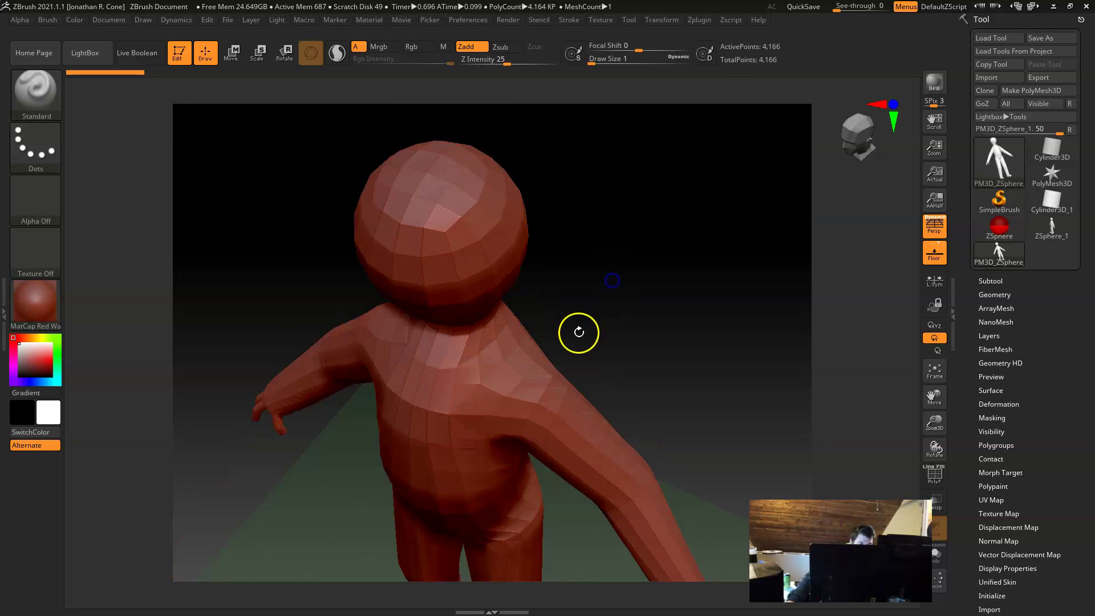
left_click_drag(606, 298, 531, 255)
left_click_drag(568, 184, 577, 234, "alt")
left_click_drag(680, 274, 614, 371, "alt")
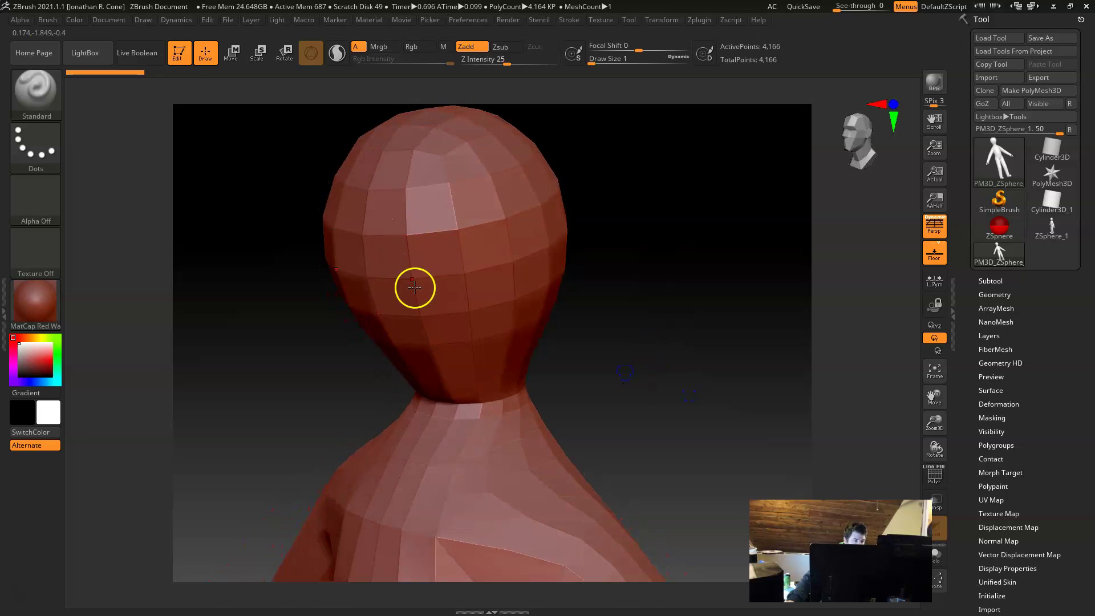
key("shift+f")
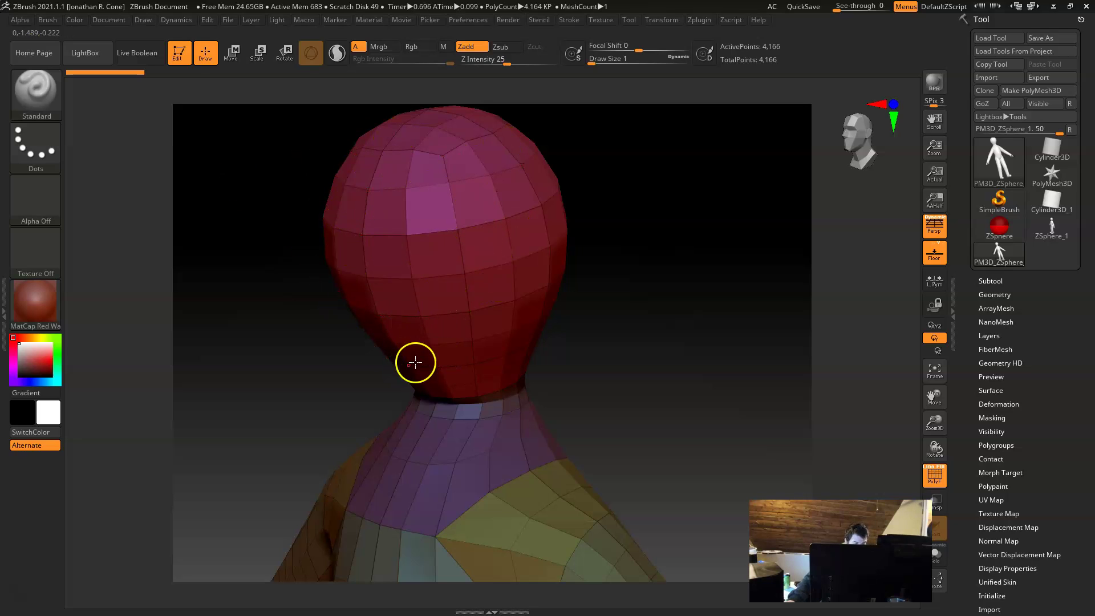
Step: Set the draw size to 154 and try a Standard brush stroke on the face of the undivided head
key("space")
mouse_move(419, 361)
left_mouse_down()
mouse_move(451, 365)
mouse_move(401, 318)
mouse_move(403, 247)
left_mouse_up()
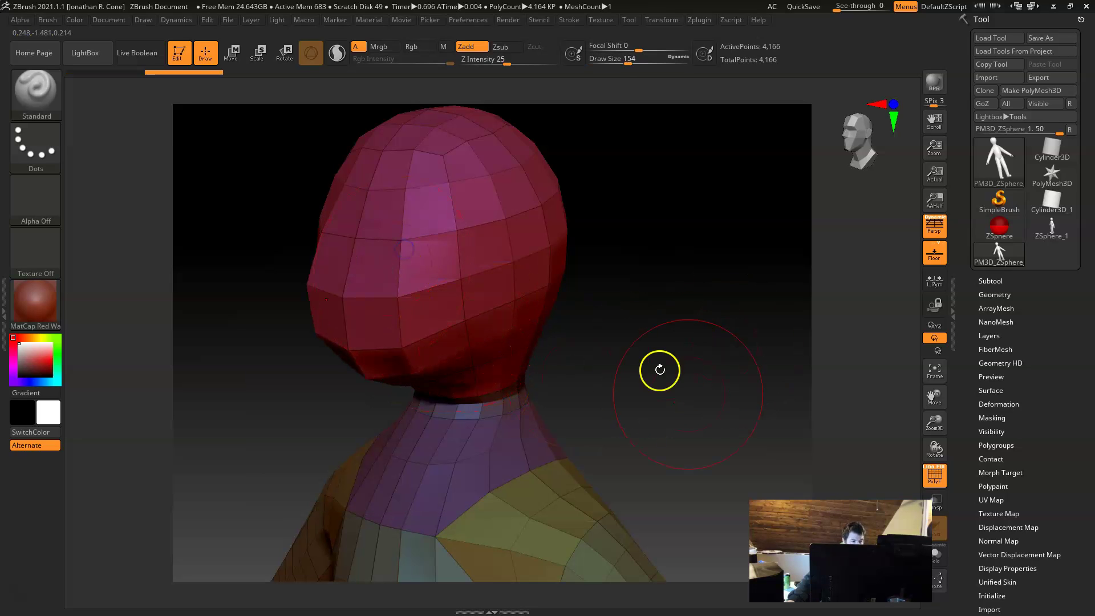
left_click_drag(680, 409, 668, 363)
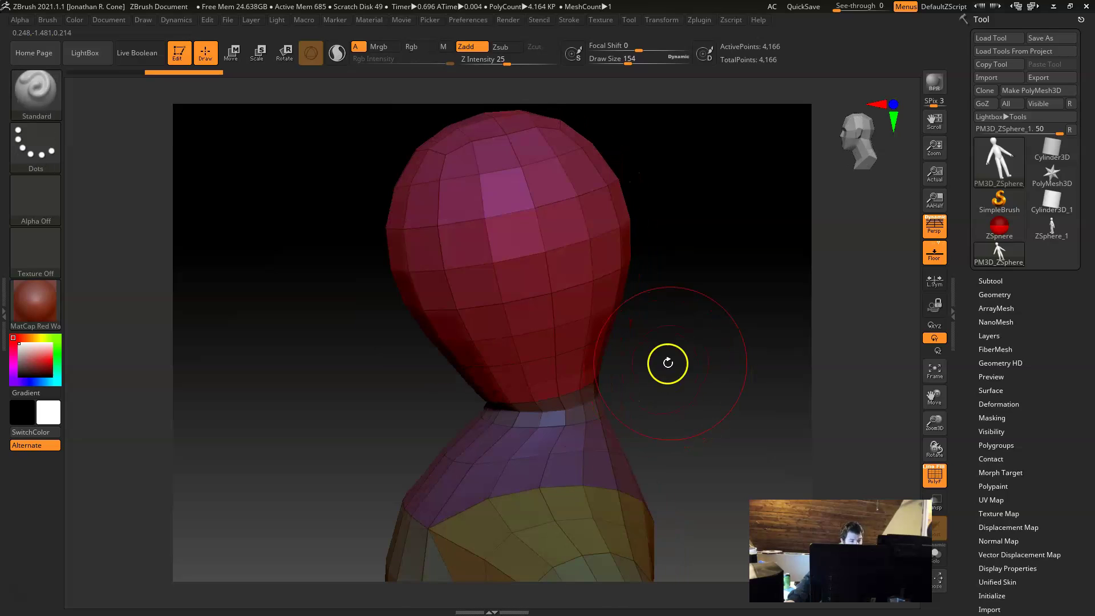
Step: Divide the figure's mesh repeatedly up to subdivision level 4
left_click(1018, 292)
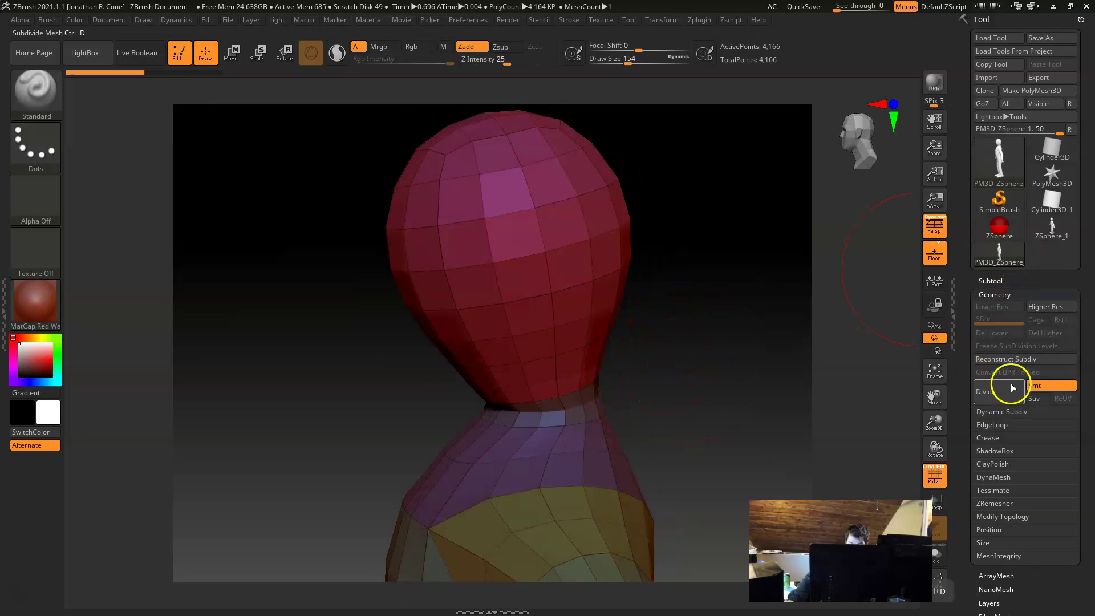
left_click(989, 403)
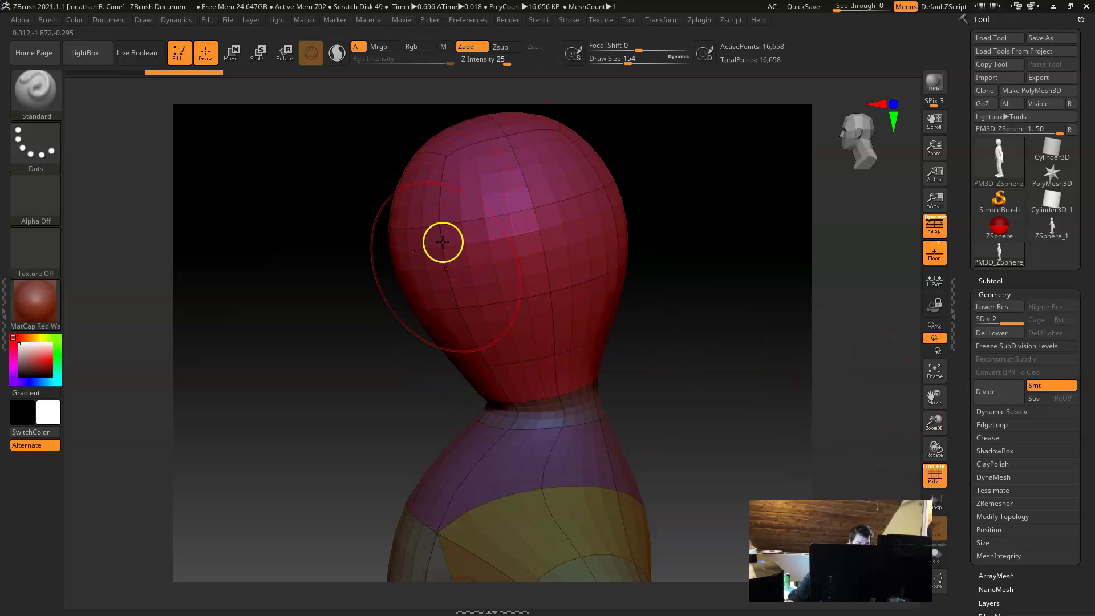
key("ctrl+d")
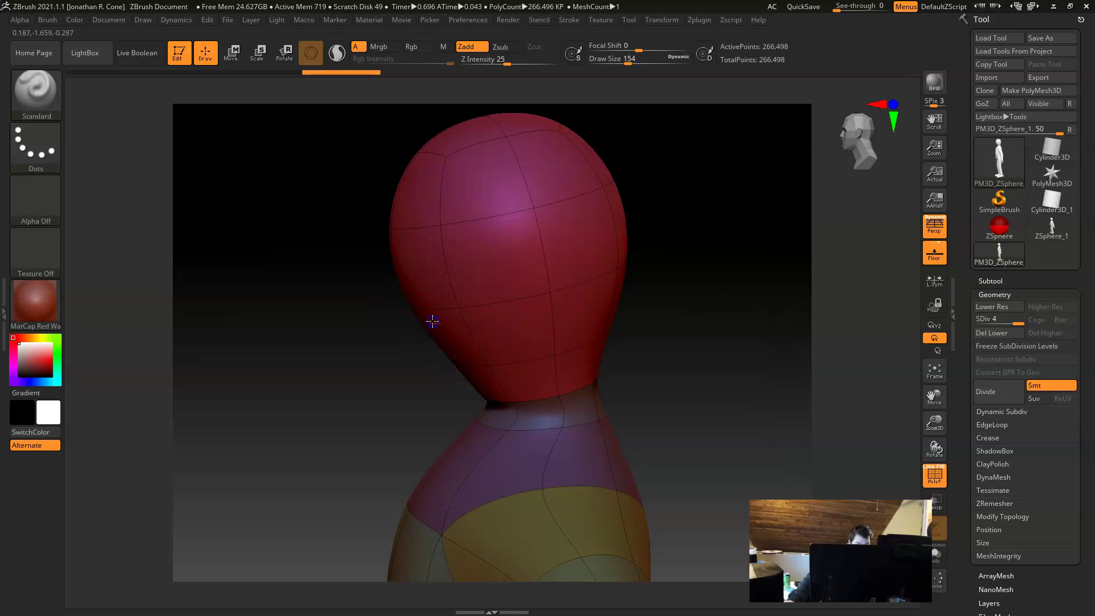
Step: Try a Standard brush stroke on the lower face of the subdivided head and undo it
left_click_drag(343, 415, 381, 340, "shift")
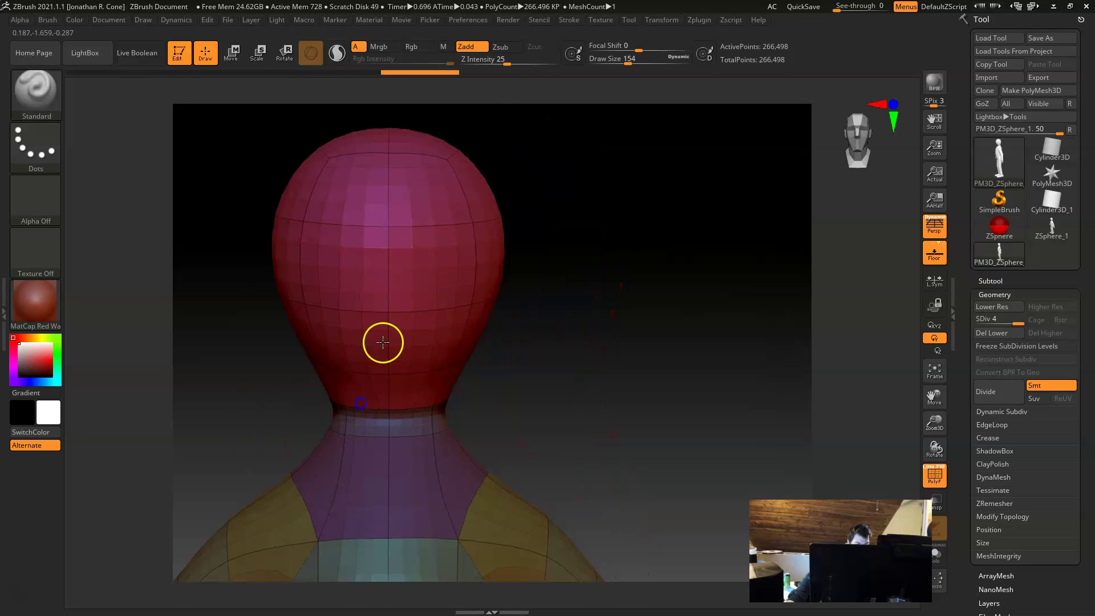
left_click_drag(689, 361, 648, 372, "shift")
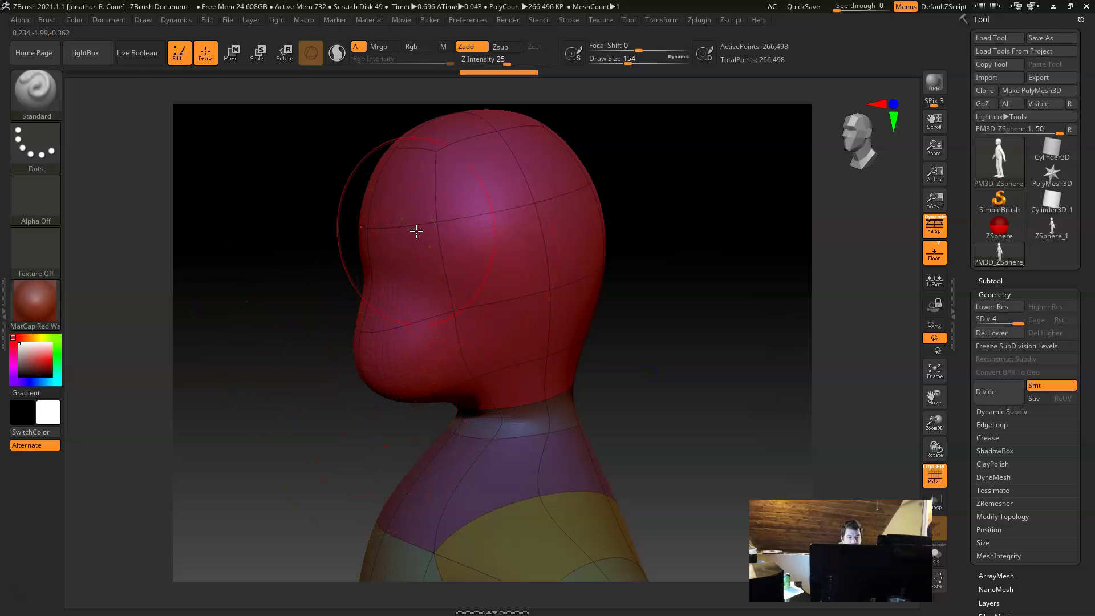
key("ctrl+z")
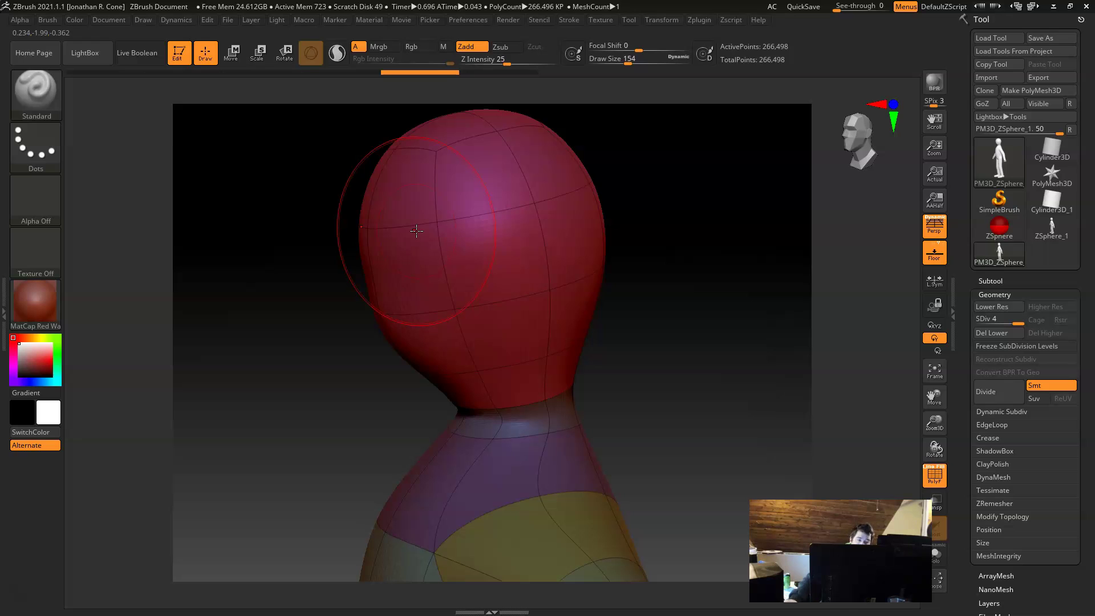
key("ctrl+z")
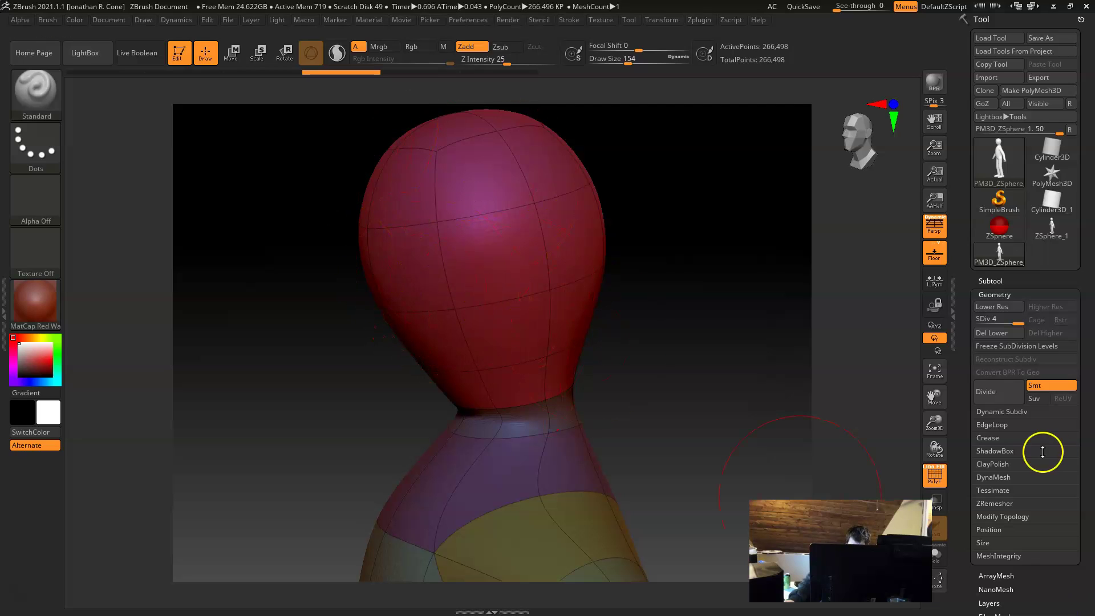
Step: Try to convert the mesh to DynaMesh at resolution 128 with subdivision levels frozen, and undo it
left_click(1013, 478)
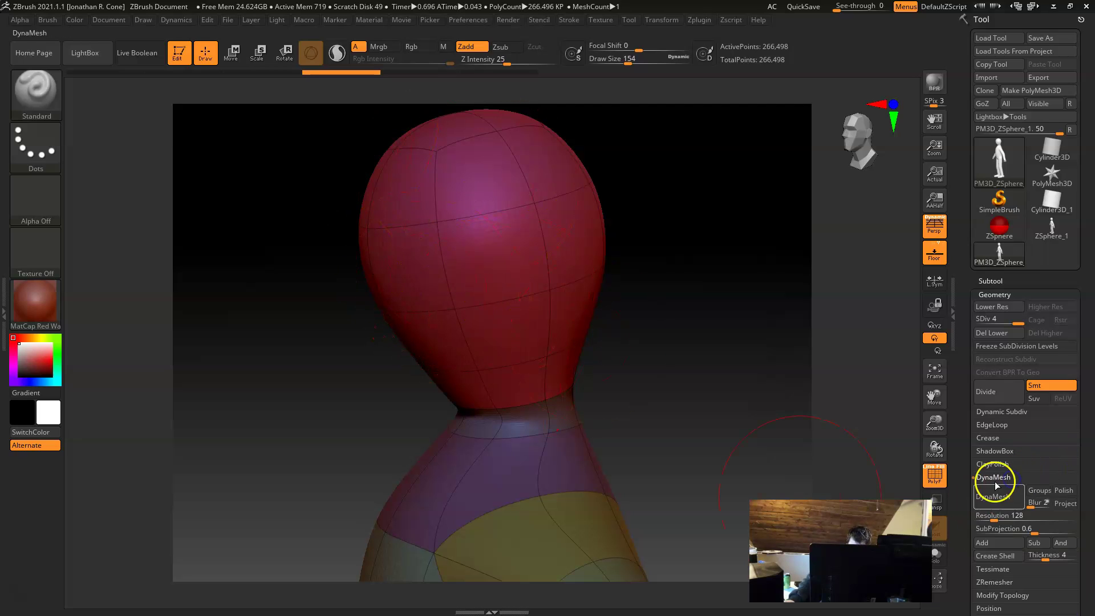
left_click(1002, 518)
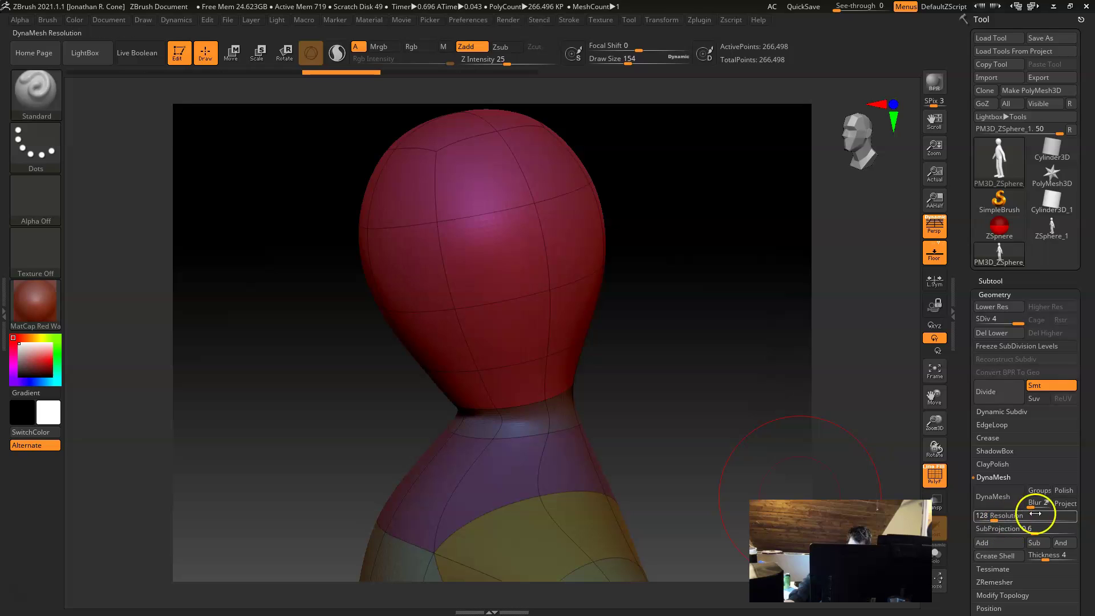
left_click(997, 498)
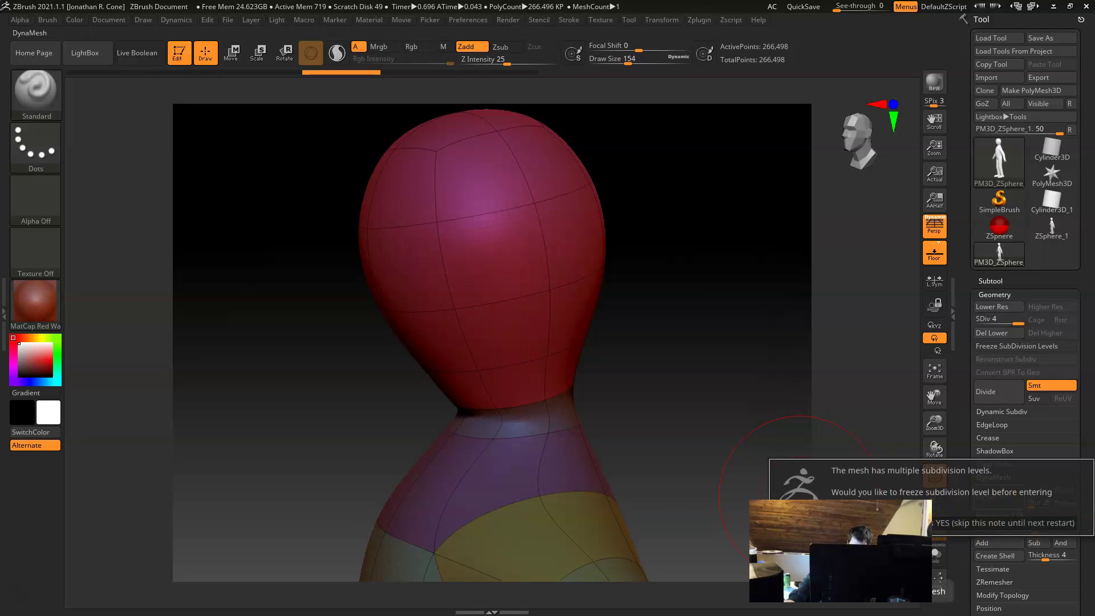
left_click(846, 523)
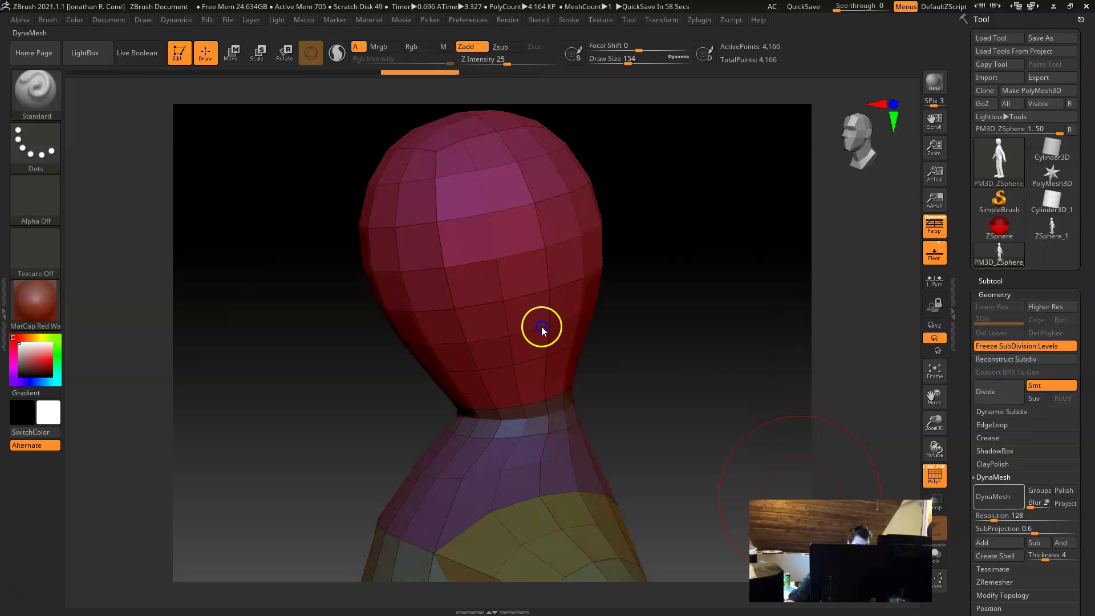
left_click_drag(666, 379, 707, 360, "shift")
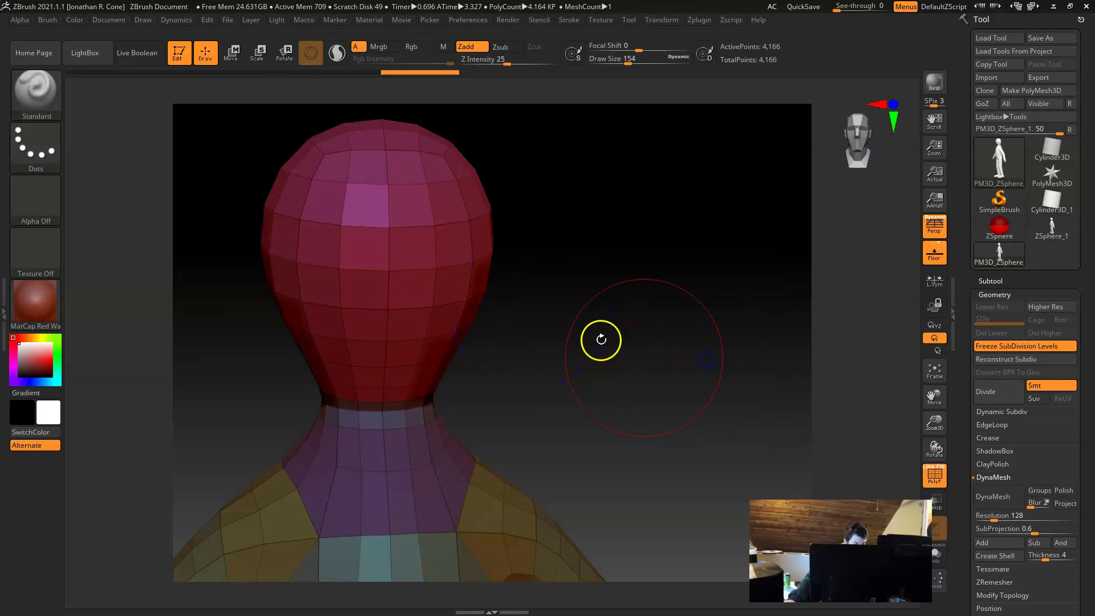
key("ctrl+z")
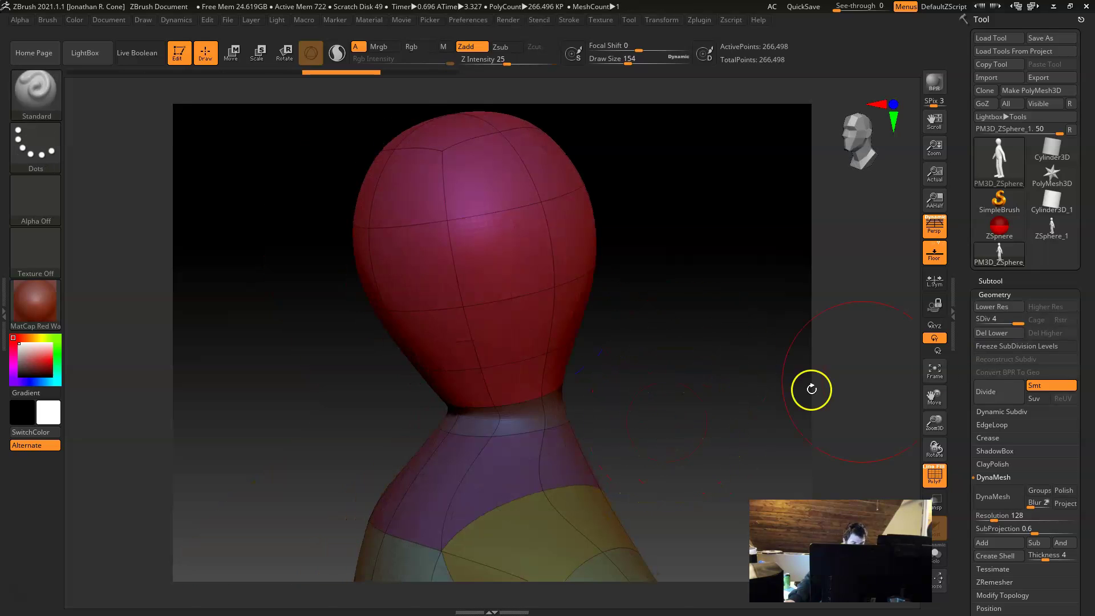
Step: Delete the lower subdivision levels and convert the mesh to DynaMesh at resolution 128
left_click(1002, 336)
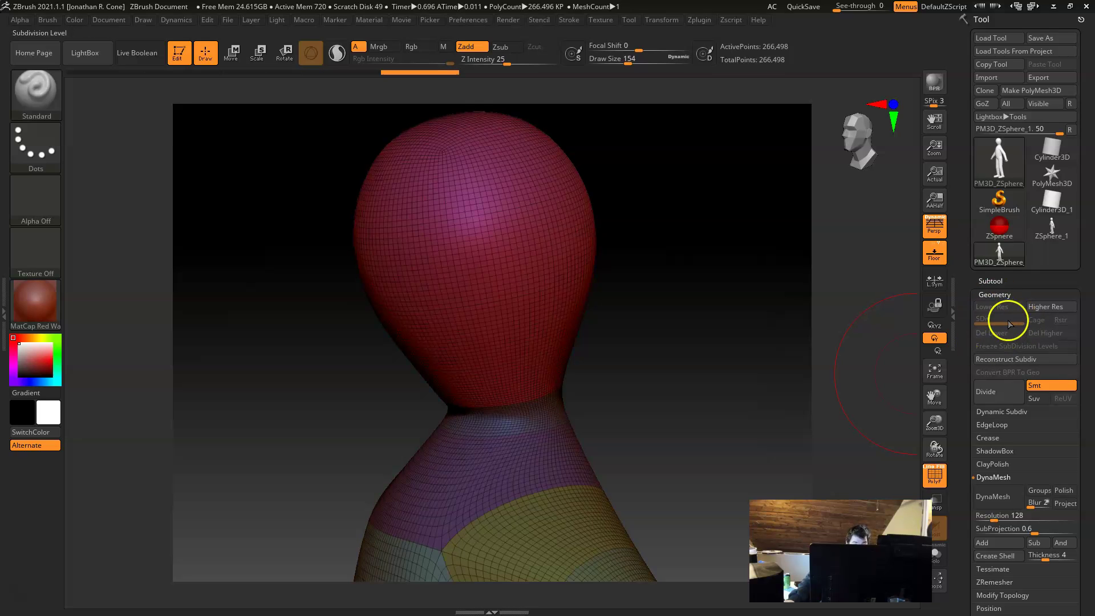
left_click(1011, 503)
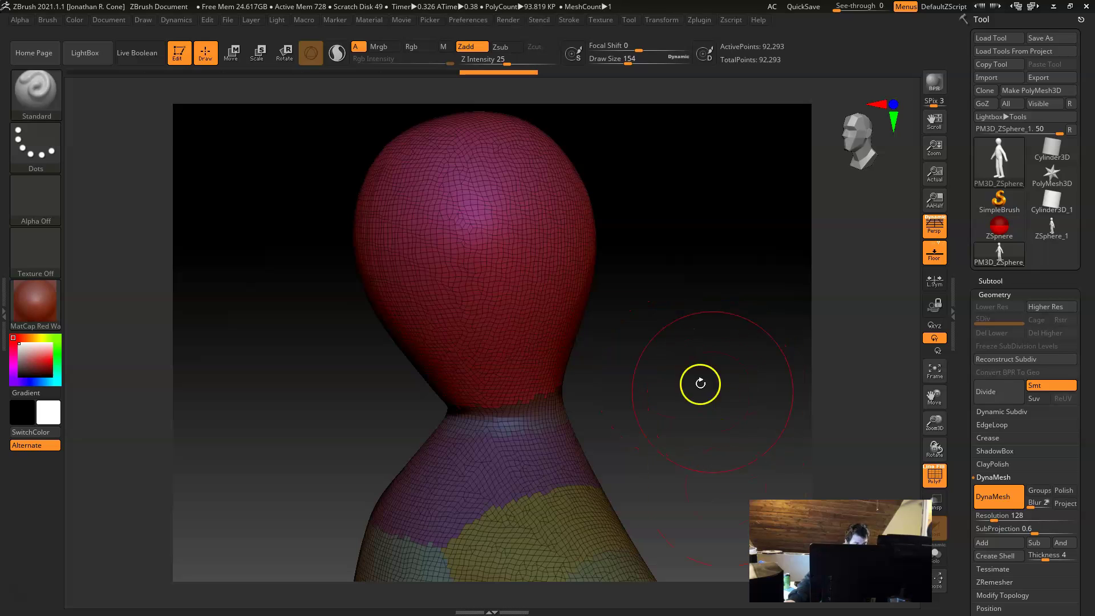
Step: Turn off the polyframe display and change the figure's material to Blinn
mouse_move(682, 374)
left_mouse_down()
mouse_move(731, 376)
mouse_move(680, 377)
left_mouse_up()
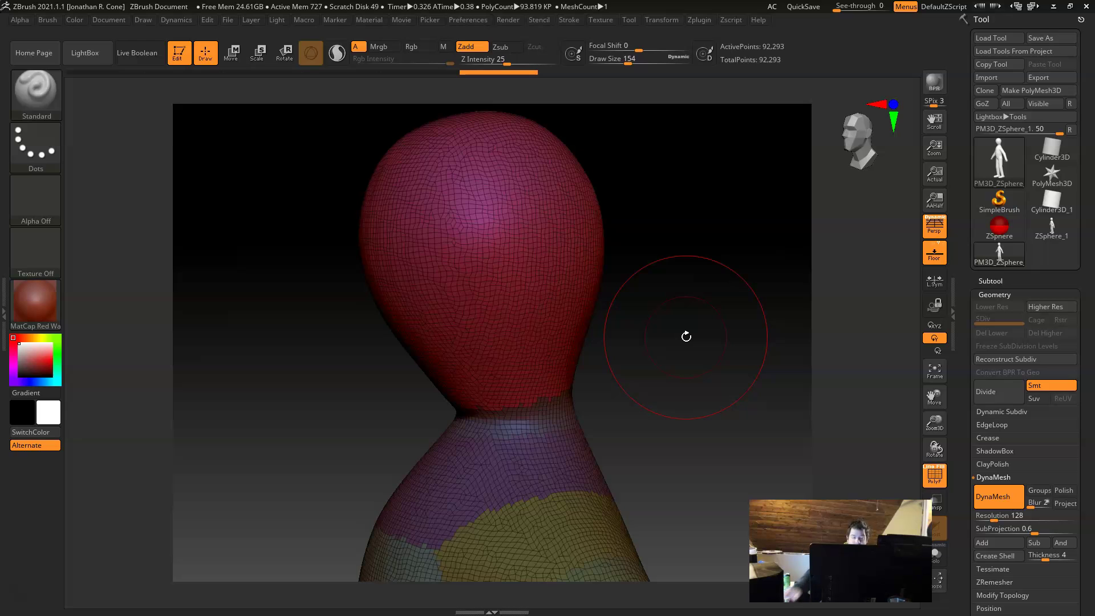
left_click_drag(720, 393, 539, 388)
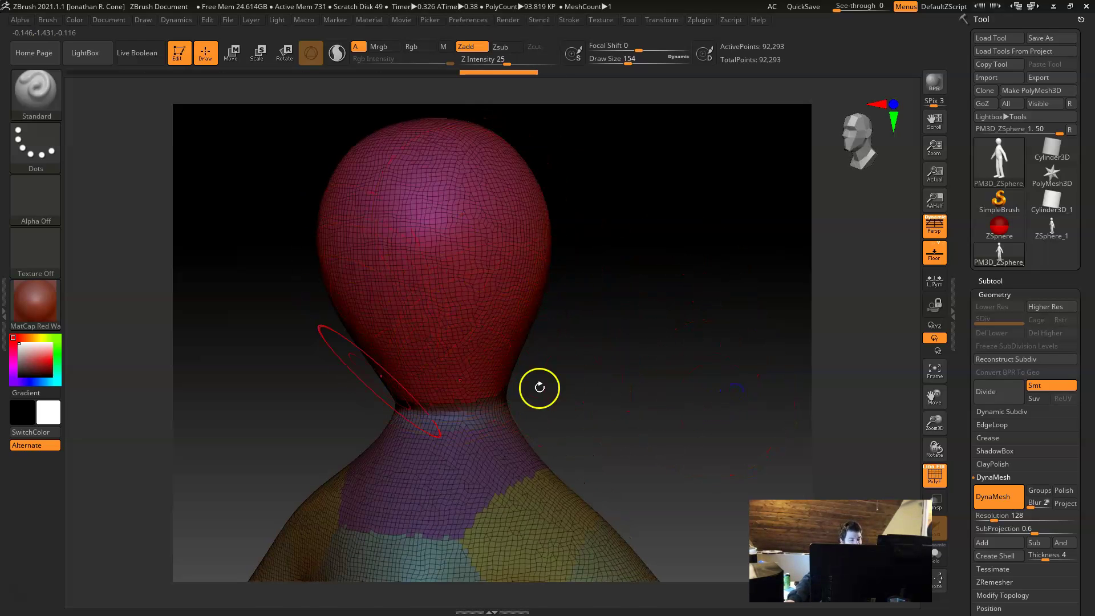
left_click_drag(648, 381, 682, 383, "alt")
key("shift+f")
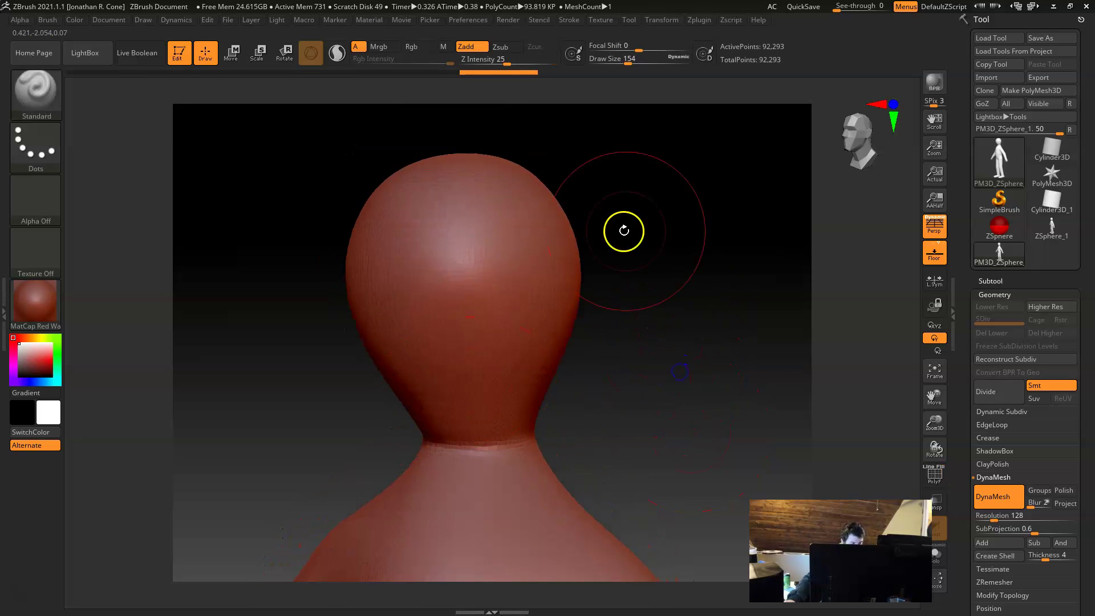
left_click(39, 305)
left_click(45, 313)
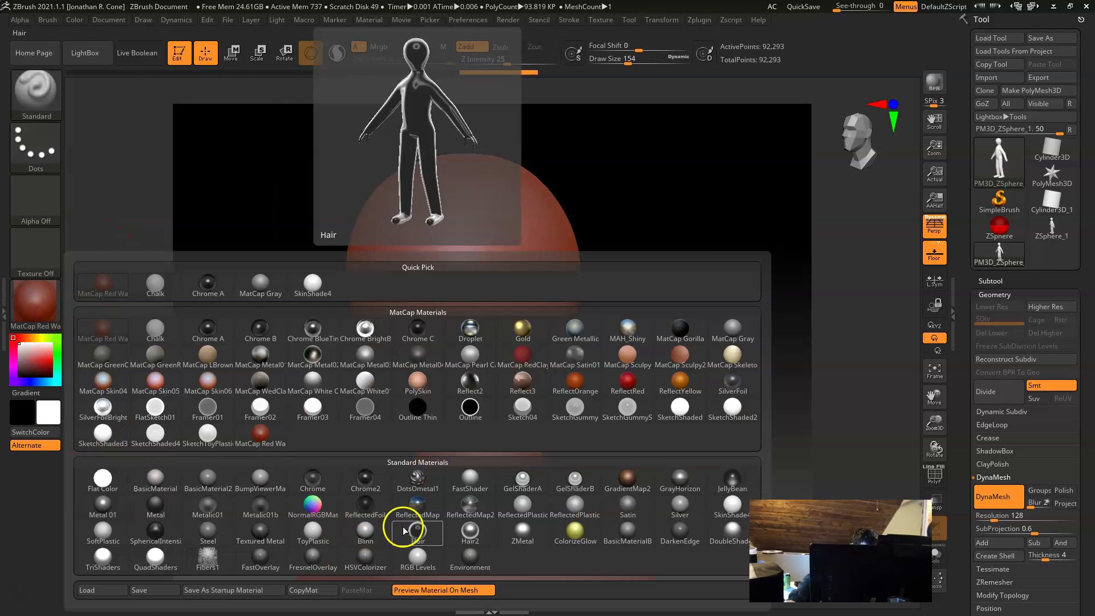
left_click(376, 534)
Step: Switch the sculpting brush to Move with the head enlarged in view
left_click_drag(714, 325, 719, 391)
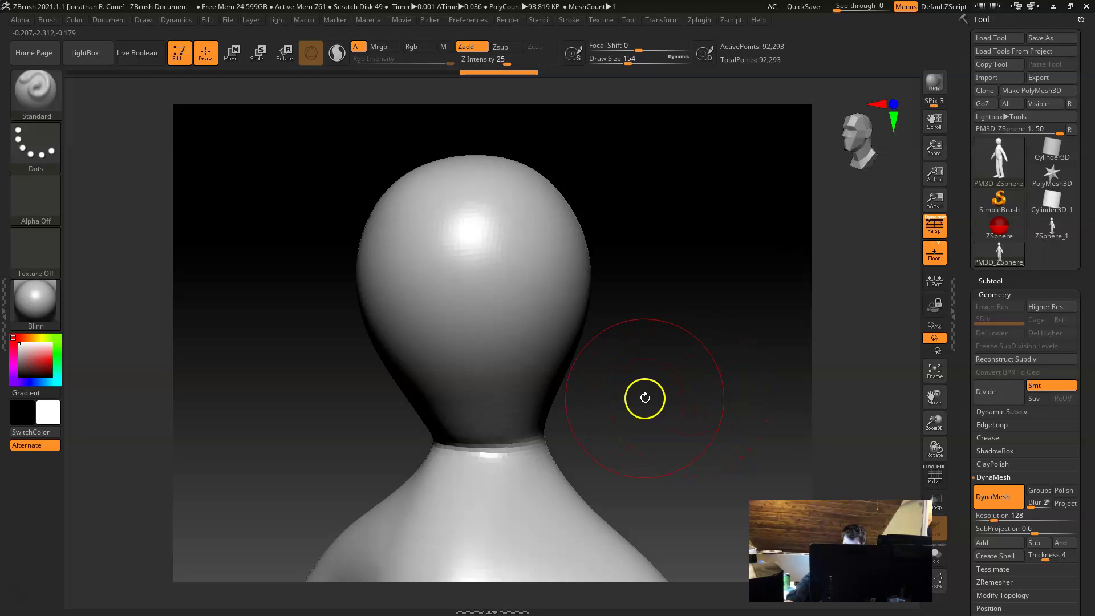
left_click_drag(662, 390, 688, 351, "alt")
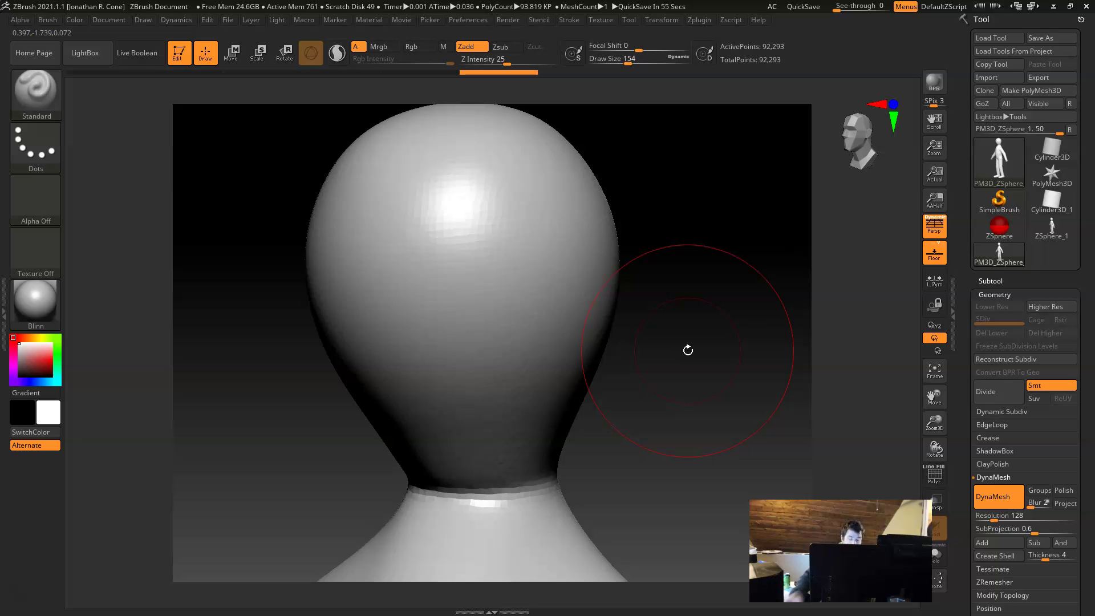
left_click(30, 106)
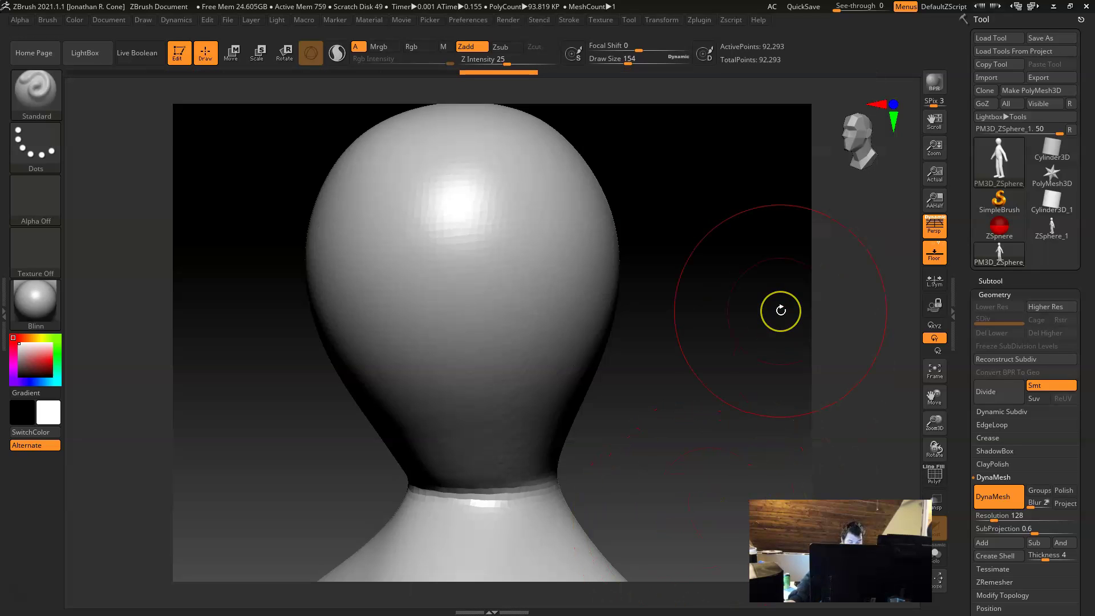
key("b")
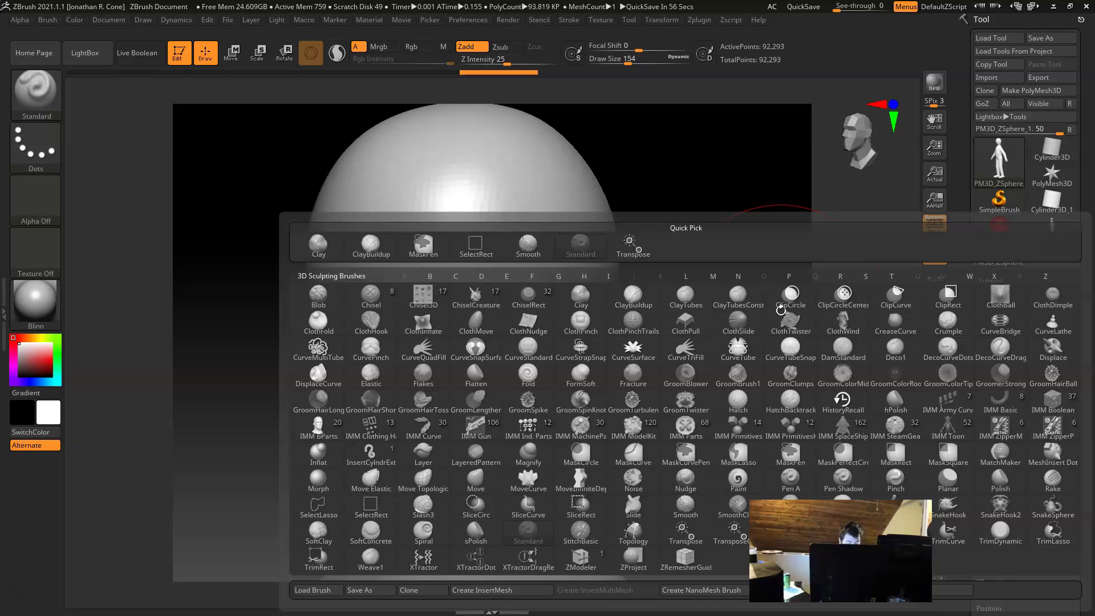
key("m")
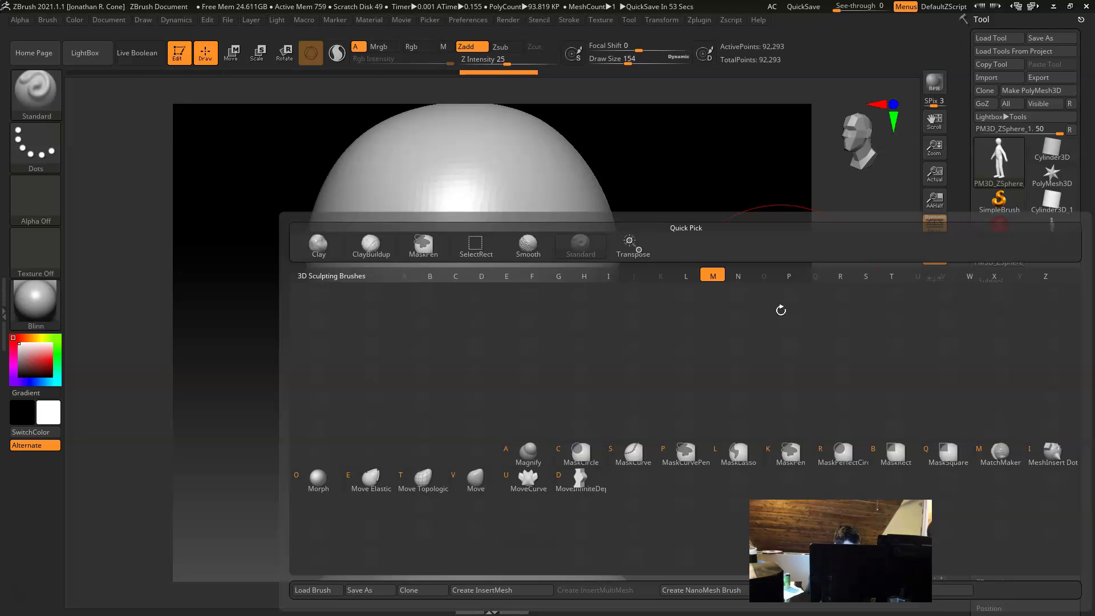
key("v")
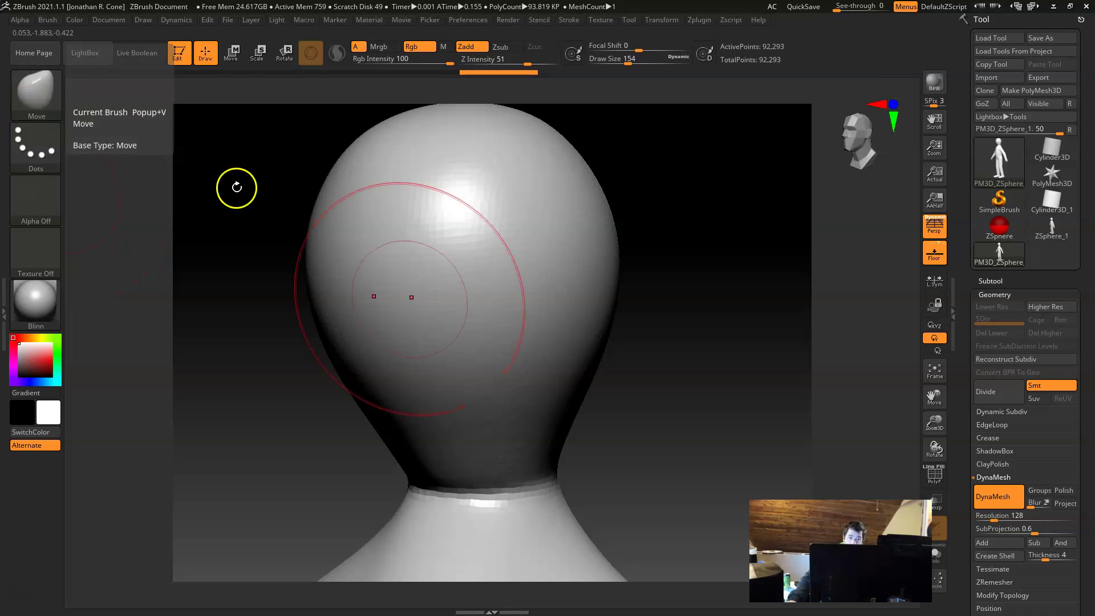
Step: Try pulling the side of the head outward with the Move brush, compare by undoing and redoing, and leave it undone
left_click_drag(582, 252, 756, 272)
key("ctrl+z")
key("ctrl+shift+z")
key("ctrl+z")
key("ctrl+shift+z")
key("ctrl+z")
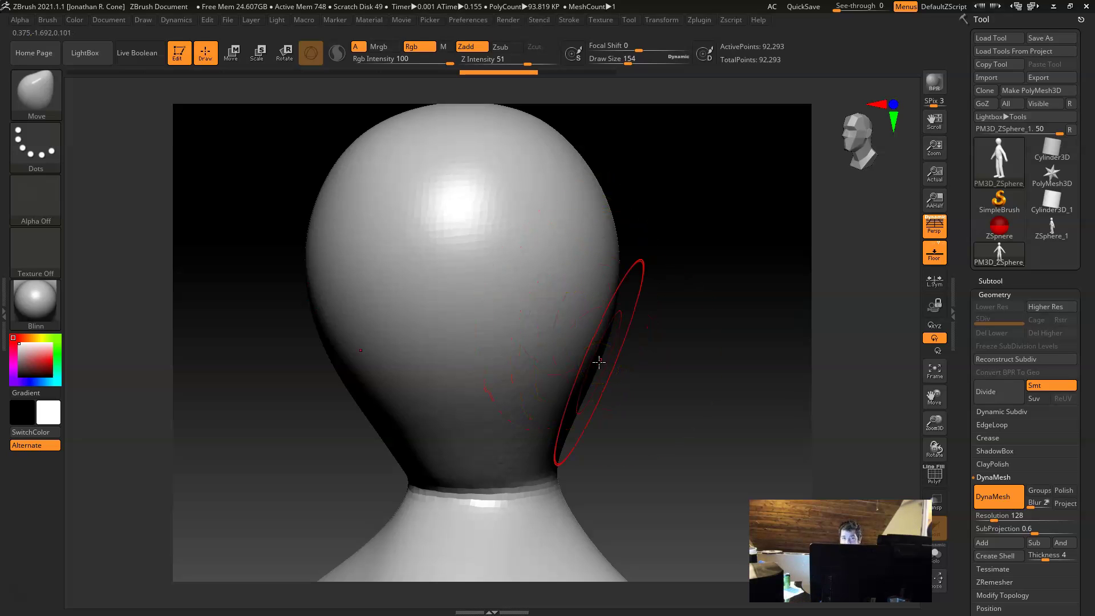
Step: Switch the sculpting brush back to Standard
key("b")
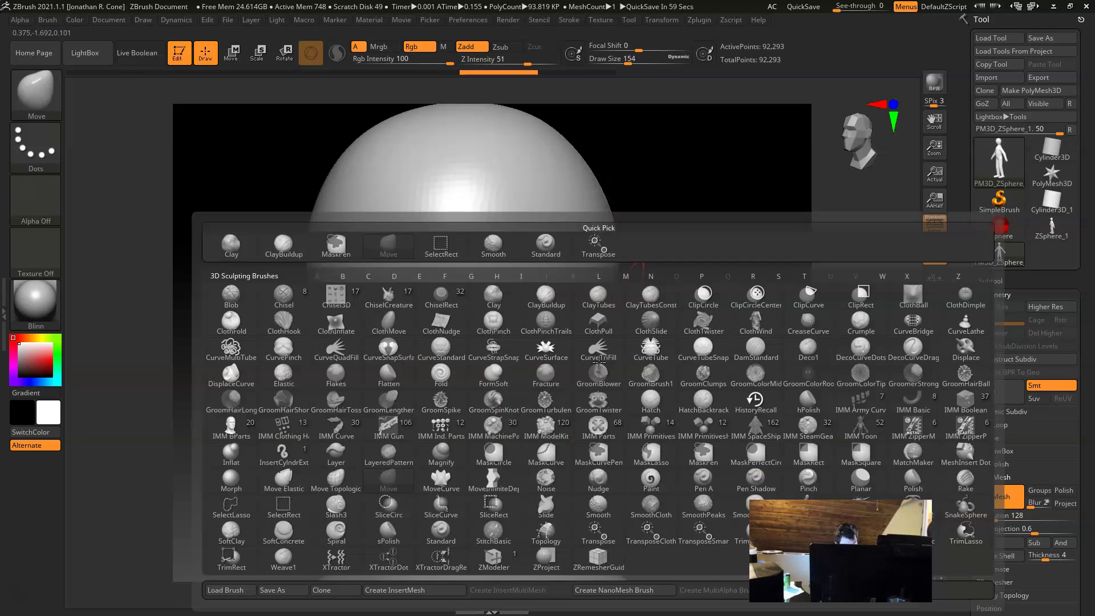
key("s")
key("t")
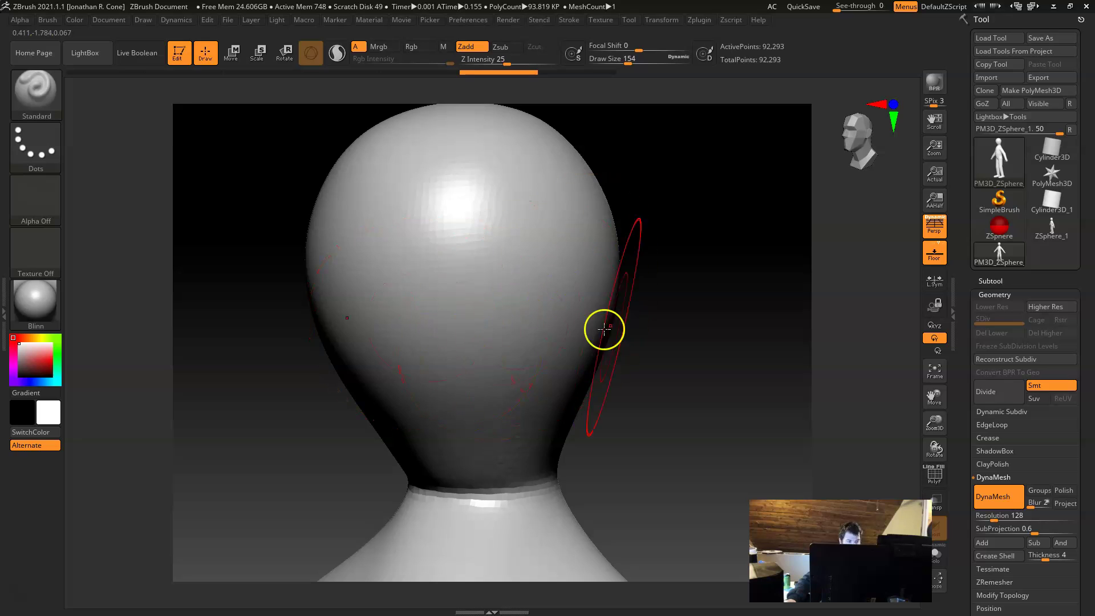
Step: Set the Standard brush's draw size to 45 and its Z intensity to 21
mouse_move(733, 375)
left_mouse_down()
mouse_move(706, 396)
mouse_move(714, 435)
mouse_move(562, 293)
mouse_move(512, 310)
left_mouse_up()
key("space")
left_click_drag(536, 348, 533, 347)
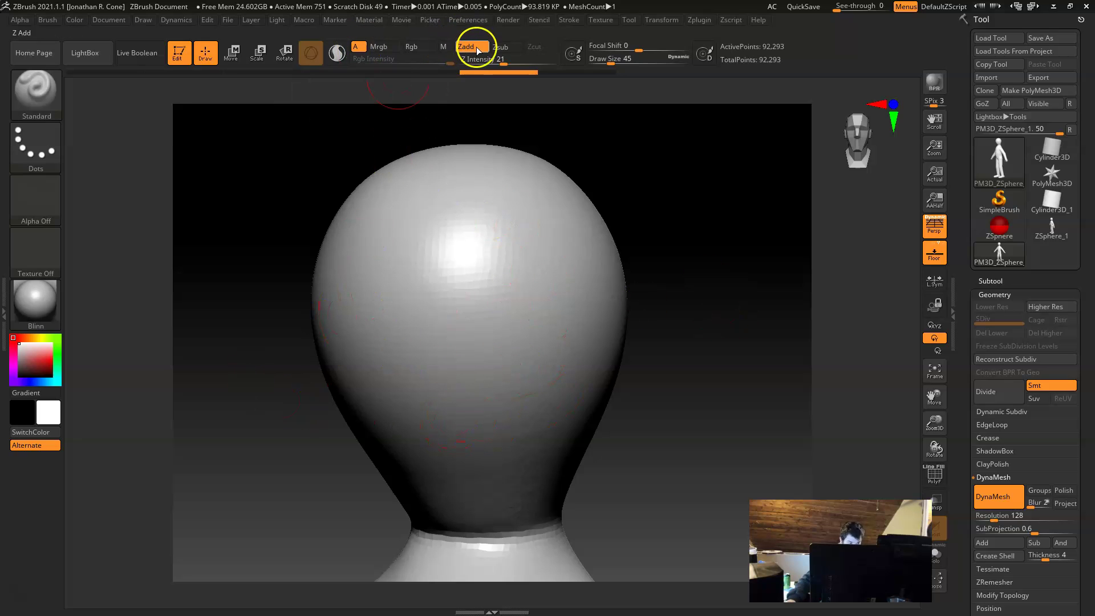
Step: Set the focal shift to 79, try a sculpting stroke down the side of the head, and undo it
key("space")
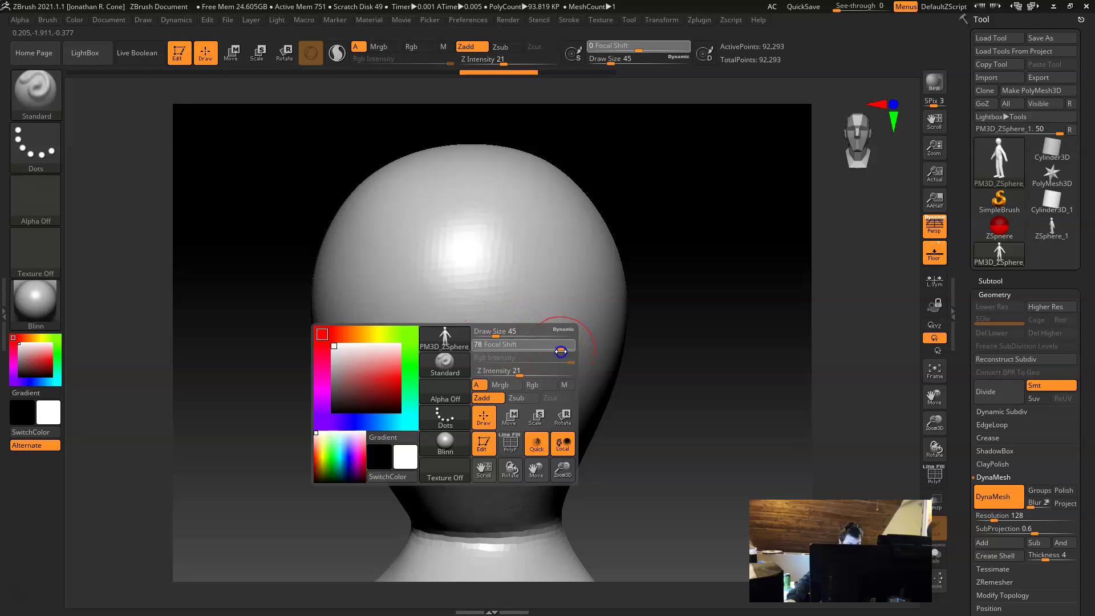
left_click_drag(561, 350, 563, 351)
mouse_move(537, 240)
left_mouse_down("ctrl")
mouse_move(519, 338)
mouse_move(457, 459)
left_mouse_up("ctrl")
key("ctrl+z")
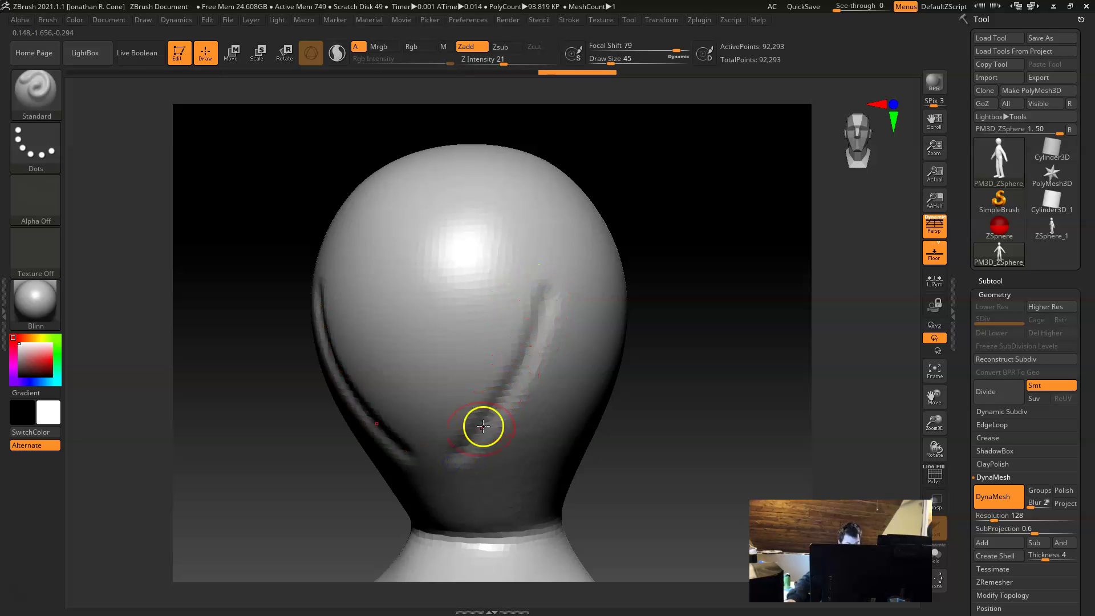
key("ctrl+z")
Step: Set the focal shift to -100, try a stroke down the side of the head for comparison, and undo it
key("space")
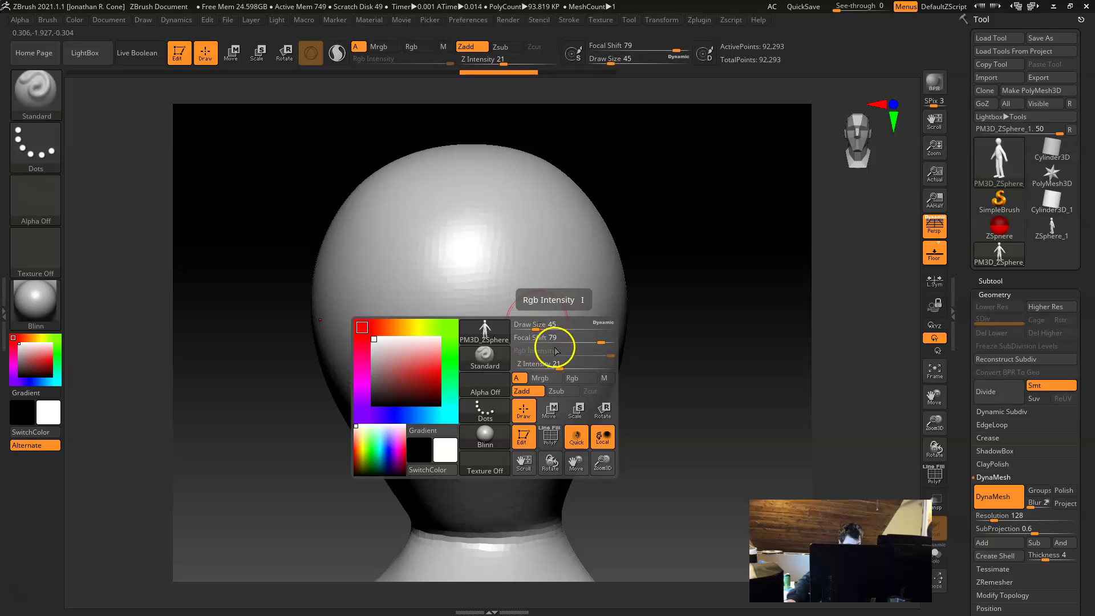
left_click_drag(547, 341, 538, 341)
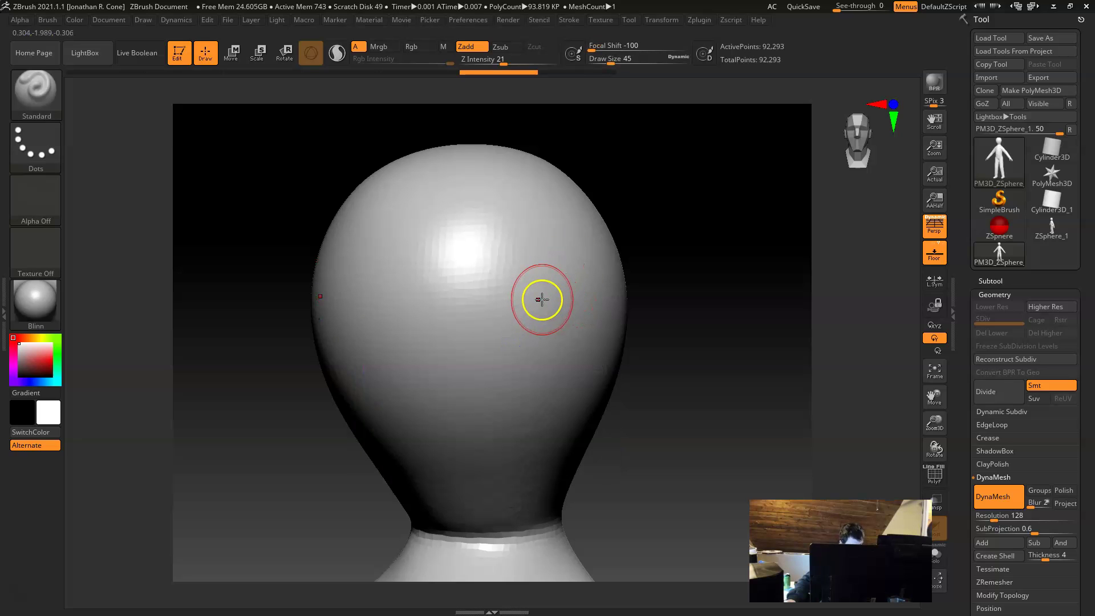
left_click_drag(562, 276, 496, 414)
key("ctrl+z")
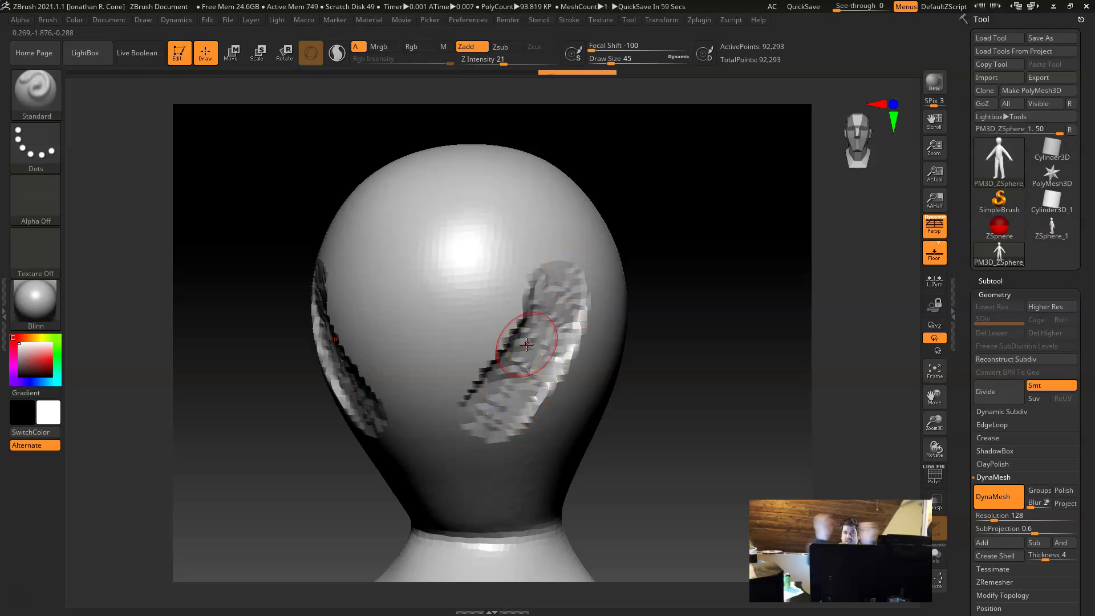
key("ctrl+z")
Step: Set the Standard brush's focal shift to 3
key("space")
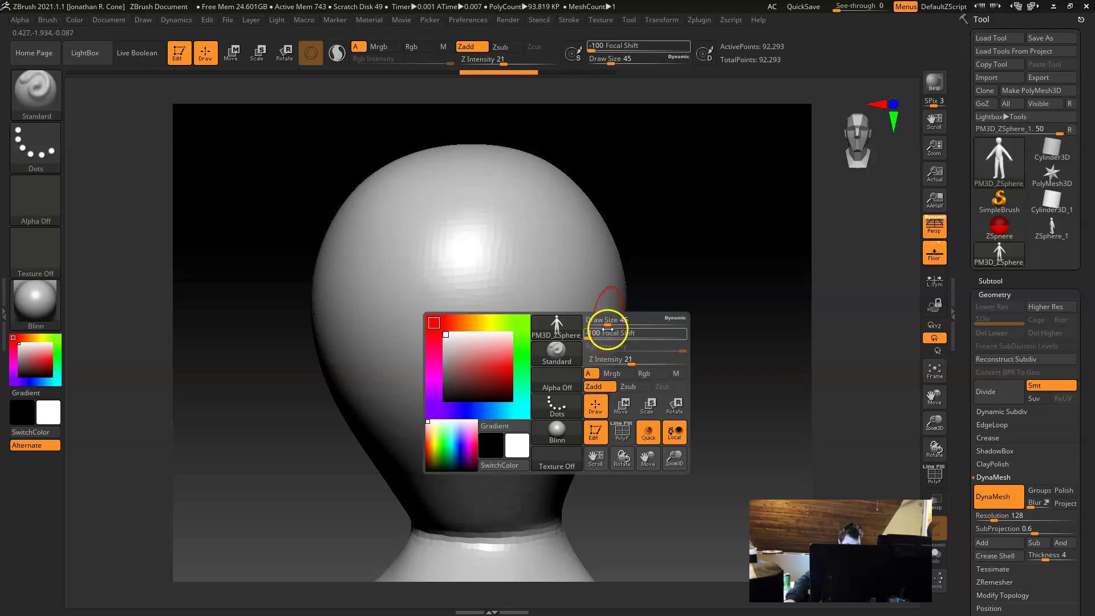
left_click(605, 333)
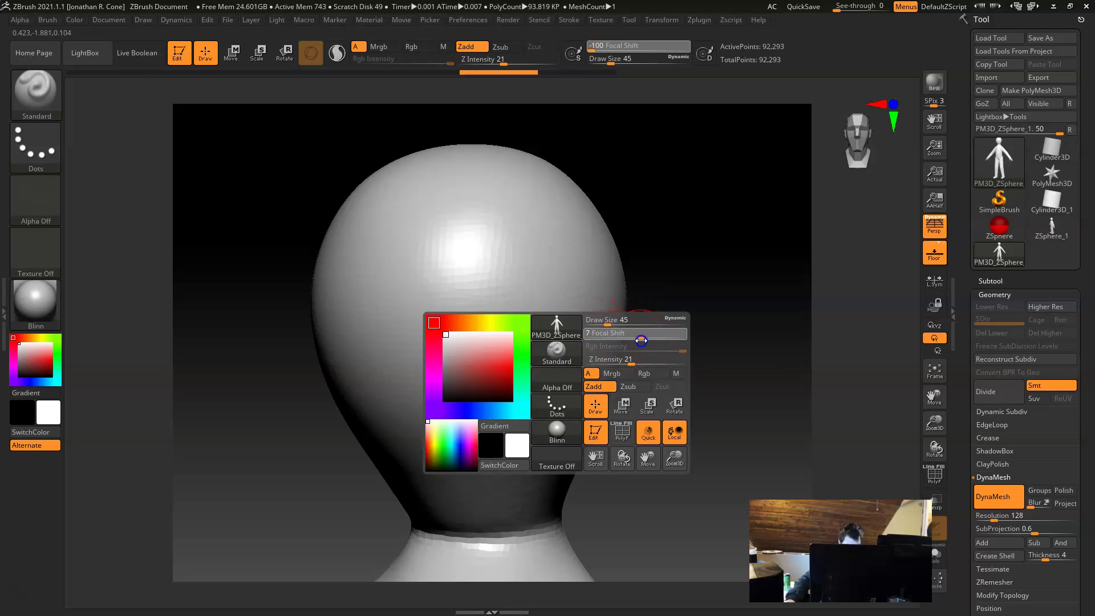
left_click_drag(641, 341, 638, 343)
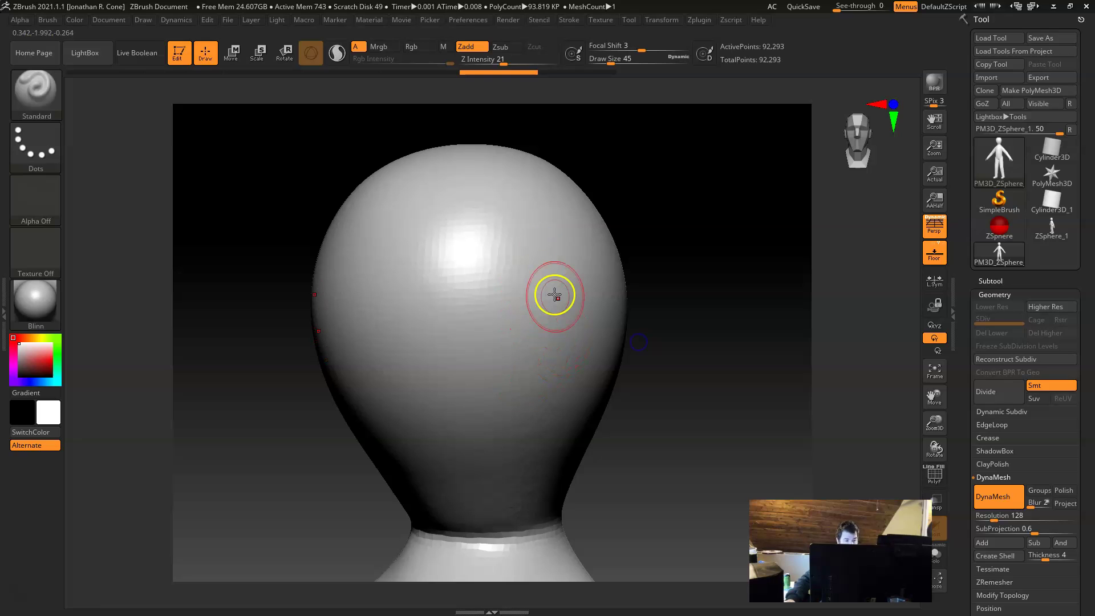
Step: Try raising a ridge down the side of the head with the Standard brush and smoothing it out
mouse_move(524, 260)
left_mouse_down()
mouse_move(542, 274)
mouse_move(521, 296)
left_mouse_up()
key("ctrl+z")
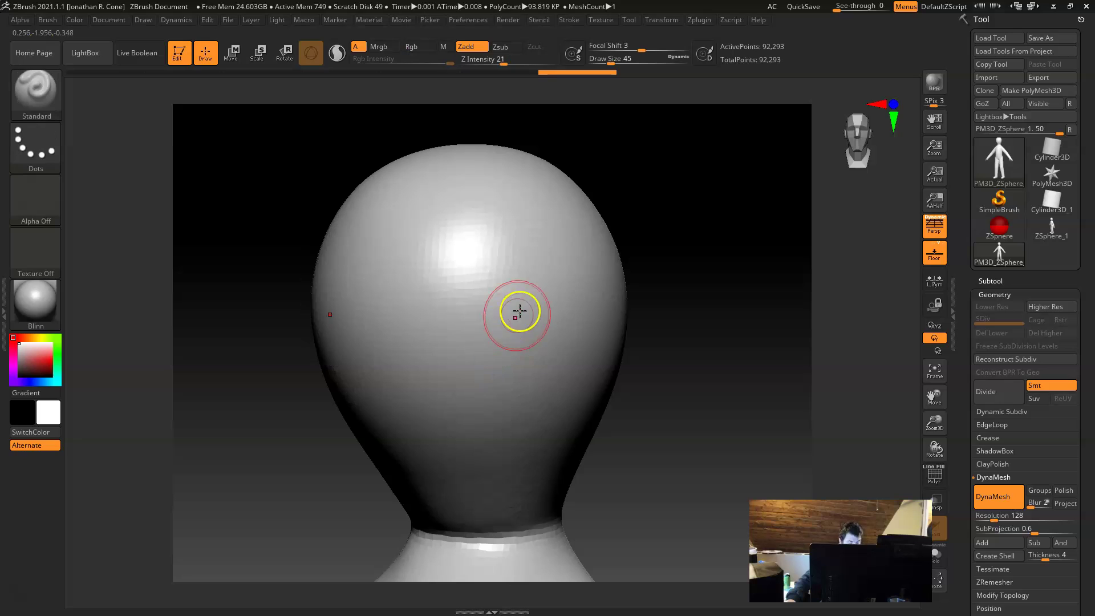
mouse_move(547, 260)
left_mouse_down()
mouse_move(533, 318)
mouse_move(533, 286)
left_mouse_up()
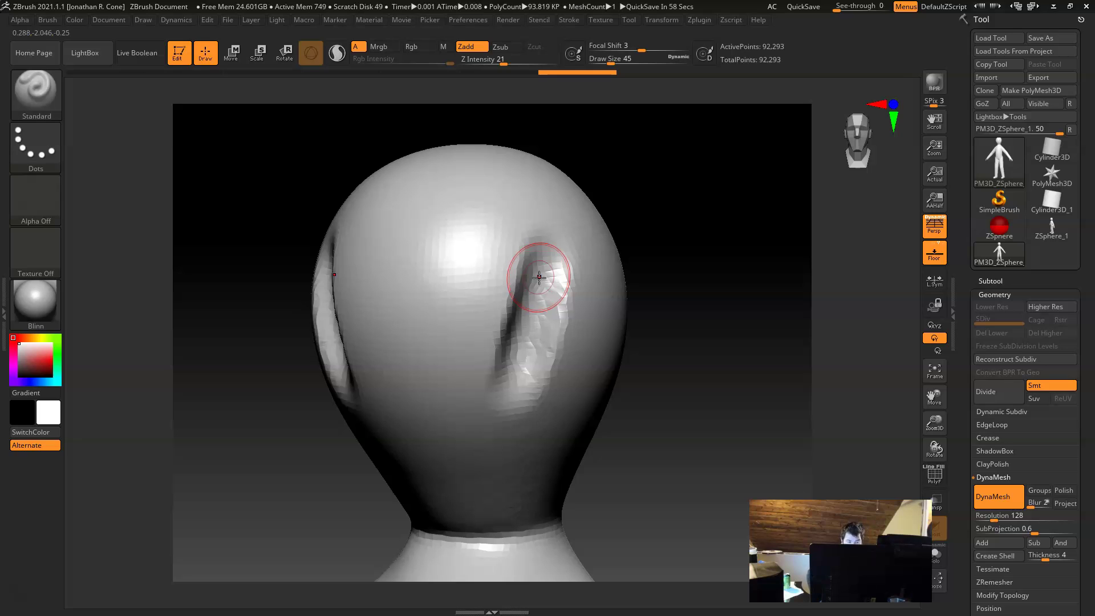
mouse_move(571, 357)
left_mouse_down("shift")
mouse_move(567, 281)
mouse_move(524, 386)
mouse_move(498, 374)
mouse_move(533, 178)
mouse_move(531, 464)
left_mouse_up("shift")
key("ctrl")
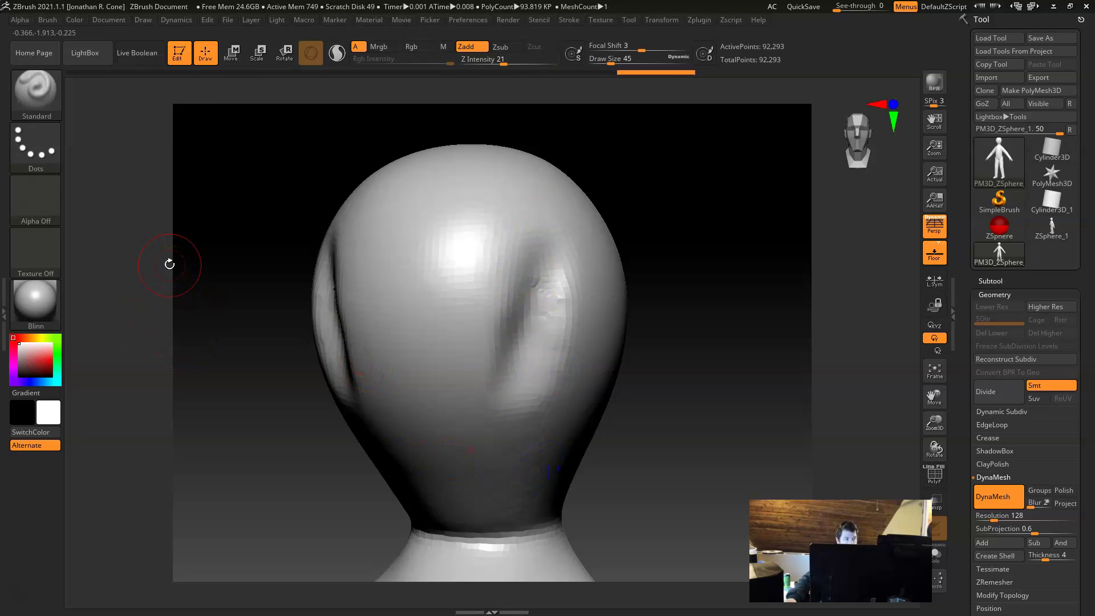
mouse_move(548, 335)
left_mouse_down("shift")
mouse_move(559, 327)
mouse_move(603, 372)
left_mouse_up("shift")
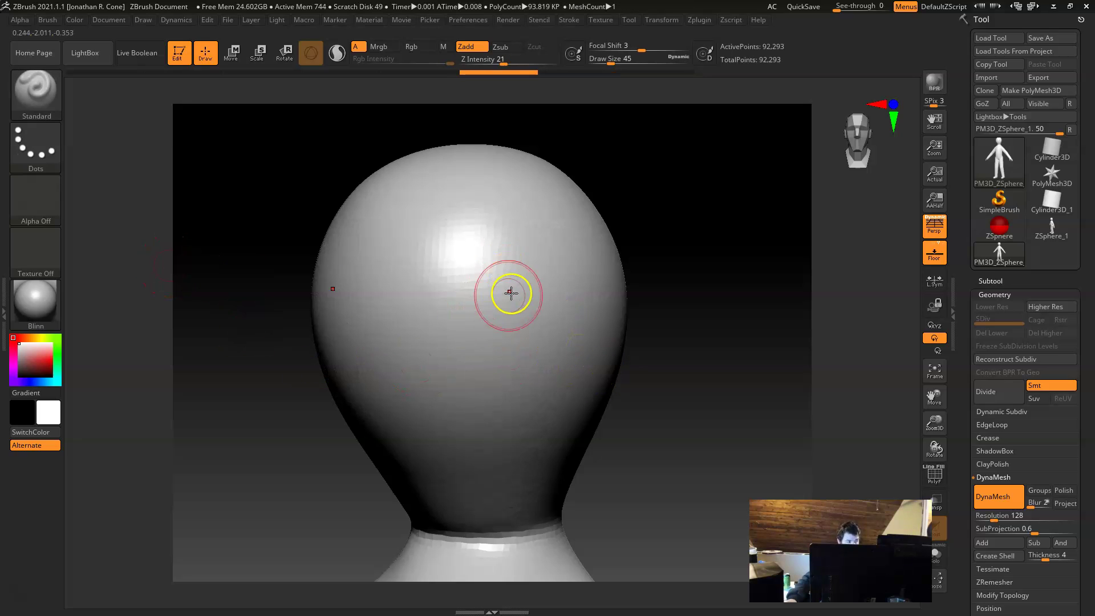
Step: Mask a vertical stripe on the side of the head, try sculpting around it, and undo the sculpting
key("ctrl")
left_click_drag(529, 246, 506, 332, "ctrl")
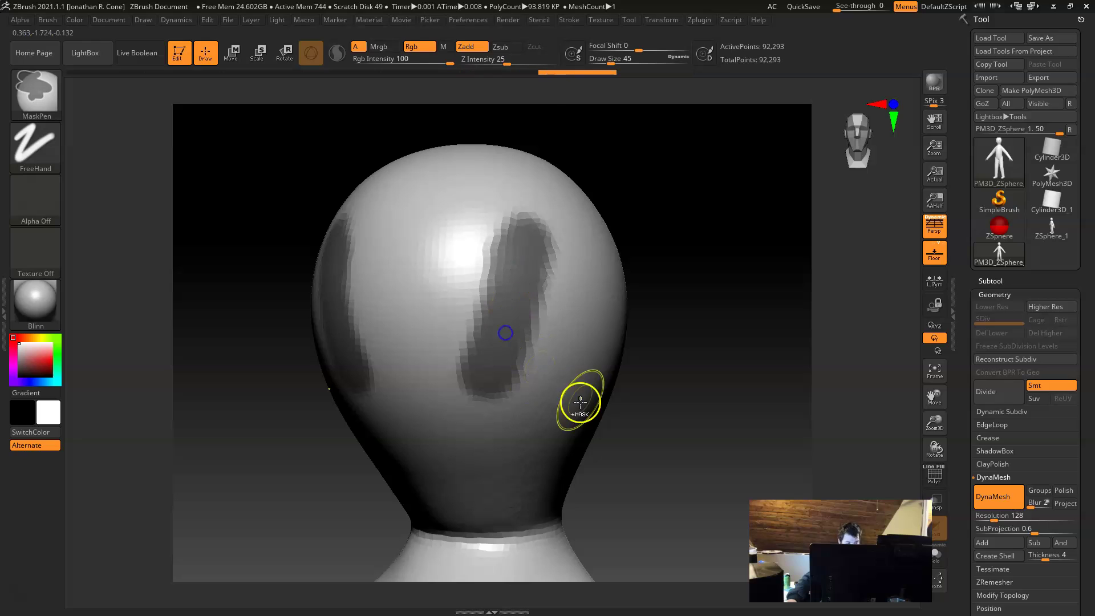
mouse_move(554, 241)
left_mouse_down()
mouse_move(526, 413)
mouse_move(496, 342)
mouse_move(491, 372)
mouse_move(462, 352)
left_mouse_up()
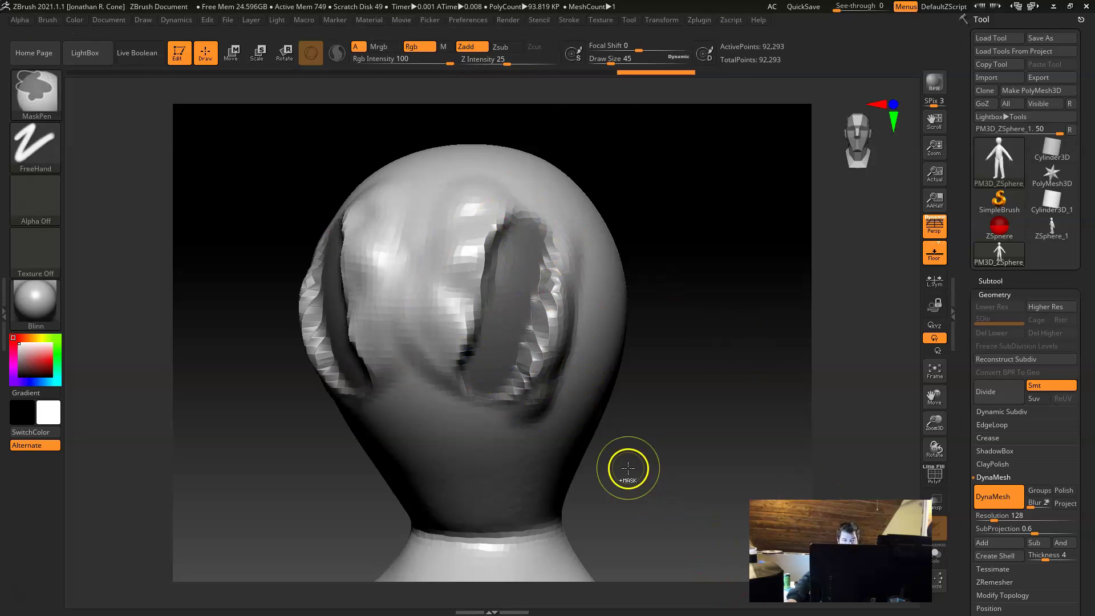
key("ctrl+z")
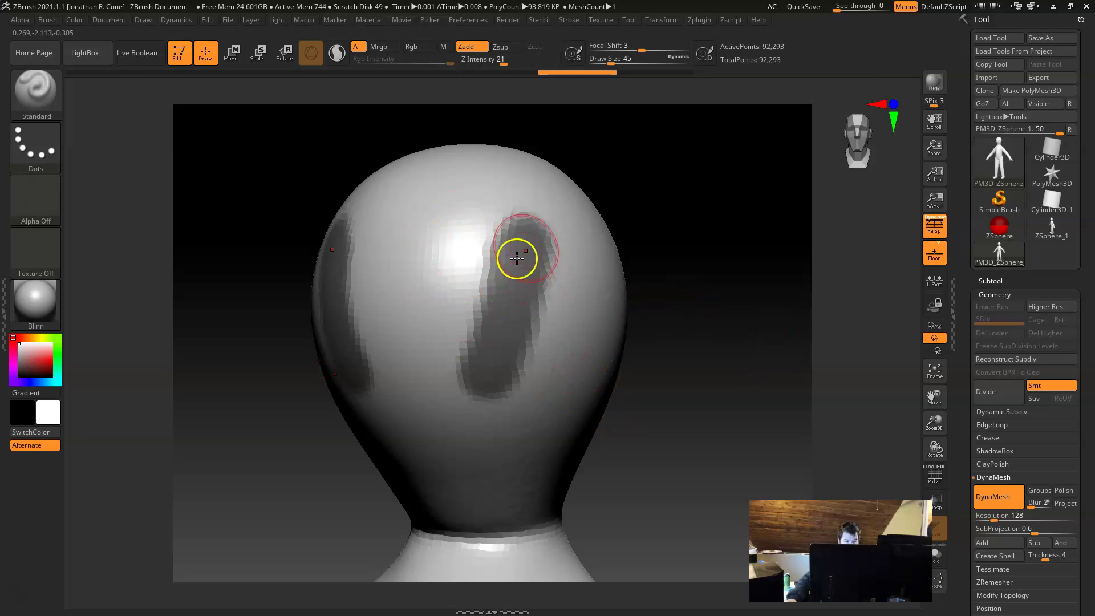
Step: Invert the mask, try sculpting inside the unmasked stripe, then undo the stroke and clear the mask
key("ctrl")
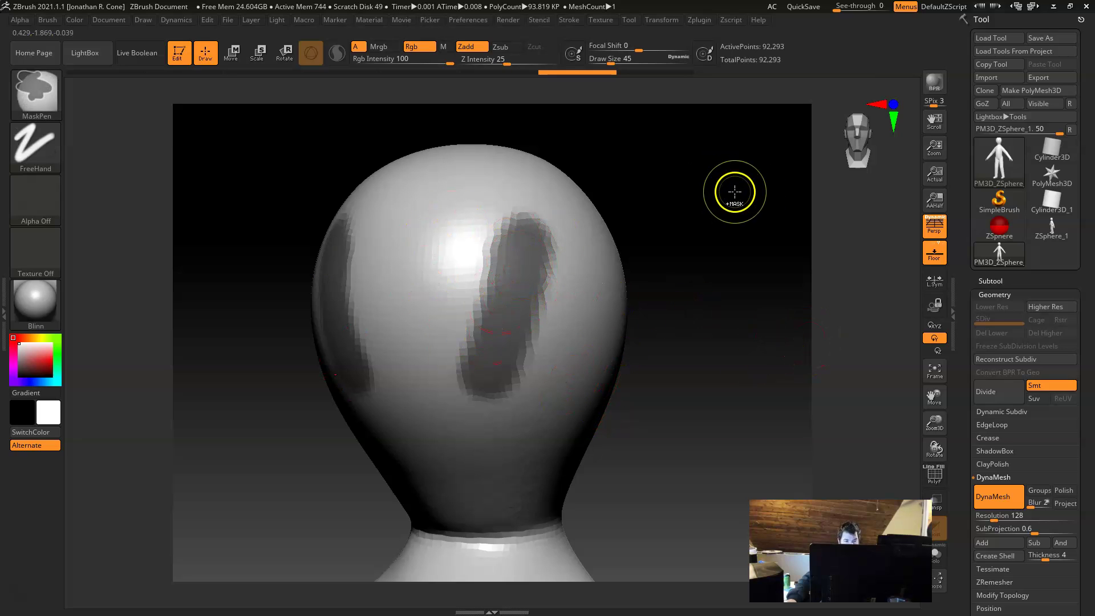
left_click(735, 192, "ctrl")
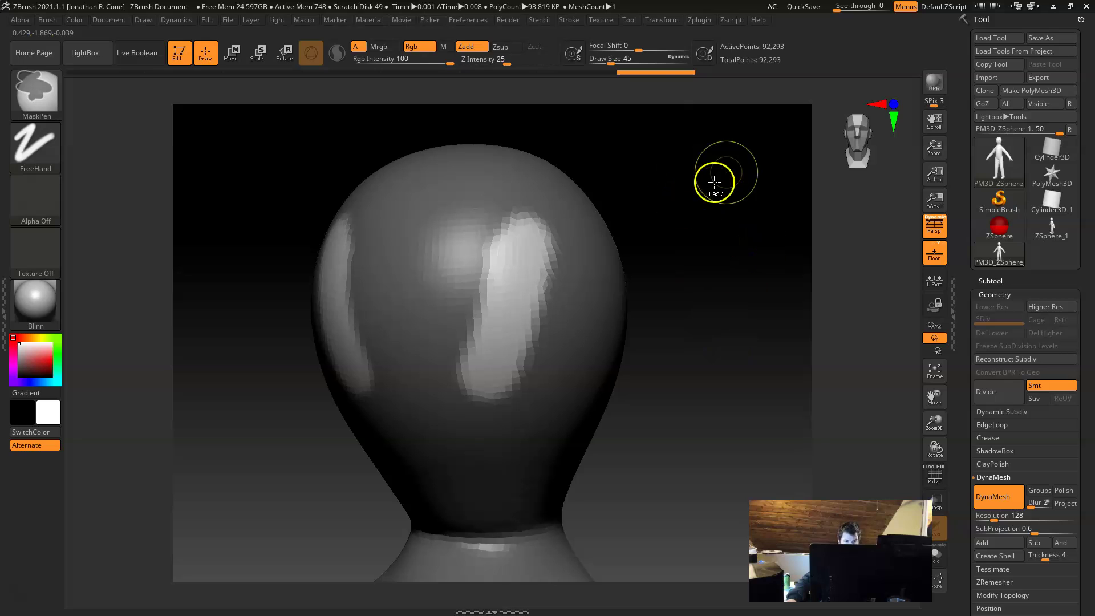
mouse_move(528, 231)
left_mouse_down("alt")
mouse_move(462, 245)
mouse_move(438, 330)
mouse_move(477, 423)
left_mouse_up("alt")
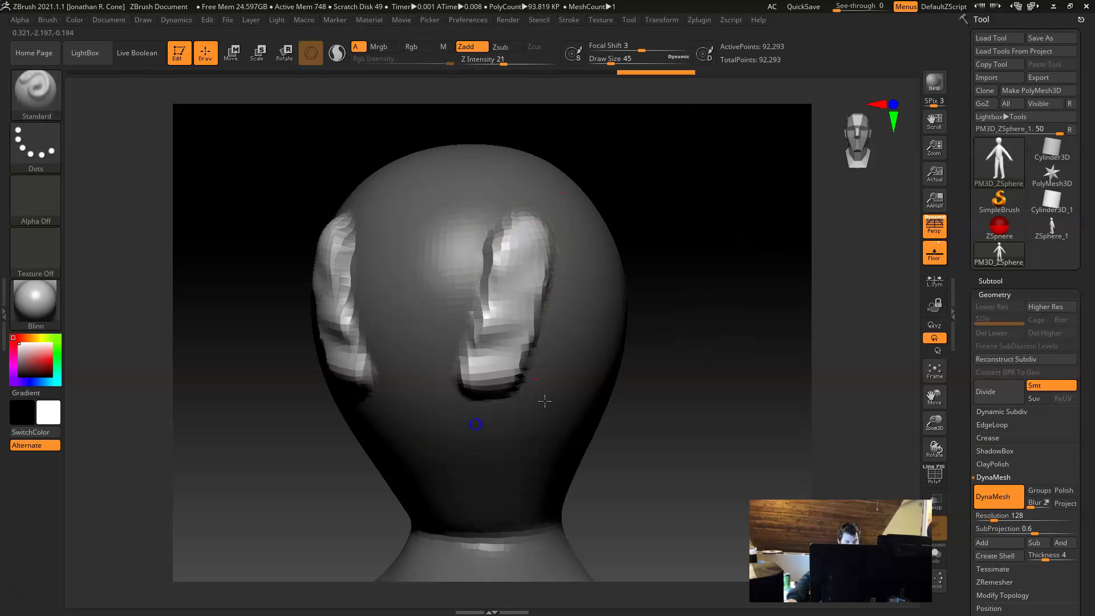
key("ctrl+z")
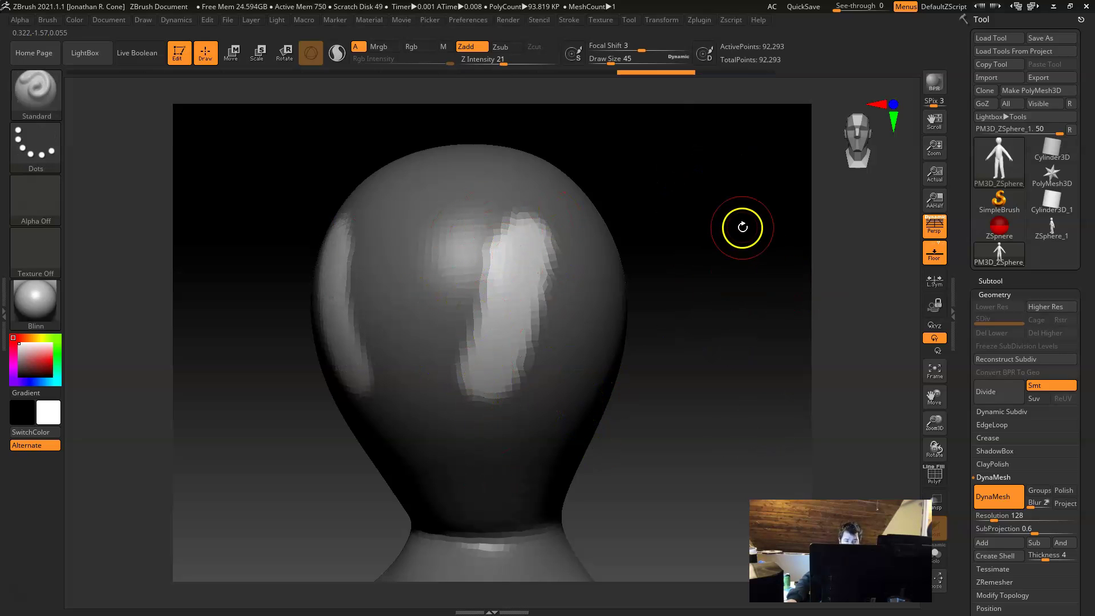
key("ctrl")
left_click_drag(770, 262, 770, 263, "ctrl")
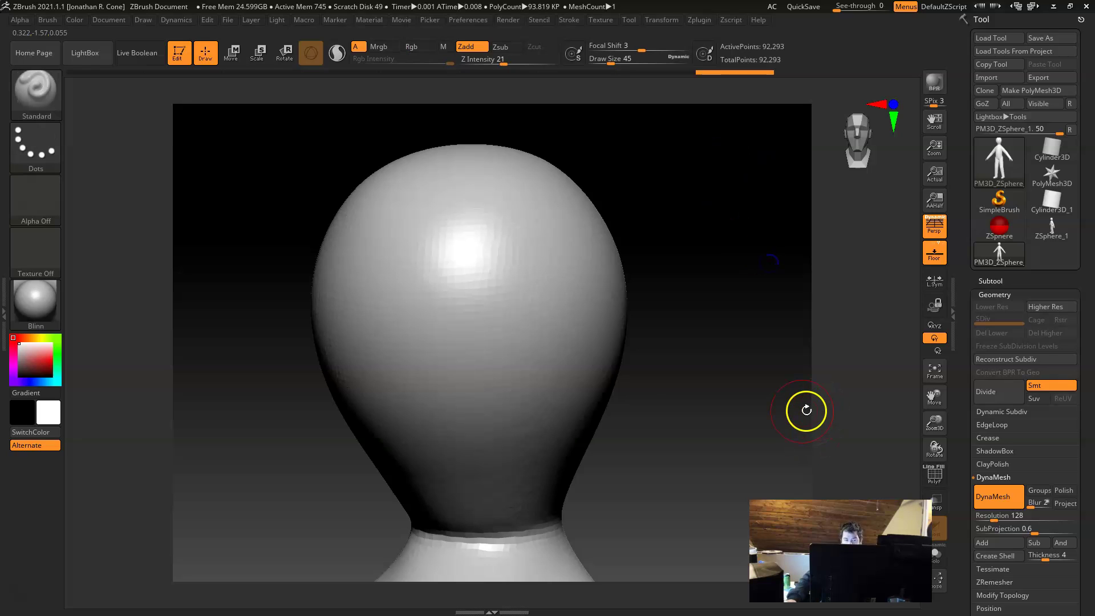
Step: Isolate a rectangular patch on the upper side of the head, invert the visibility, and show the whole figure again
key("ctrl+shift")
mouse_move(657, 183)
left_mouse_down("ctrl+shift")
mouse_move(573, 272)
mouse_move(541, 330)
left_mouse_up("ctrl+shift")
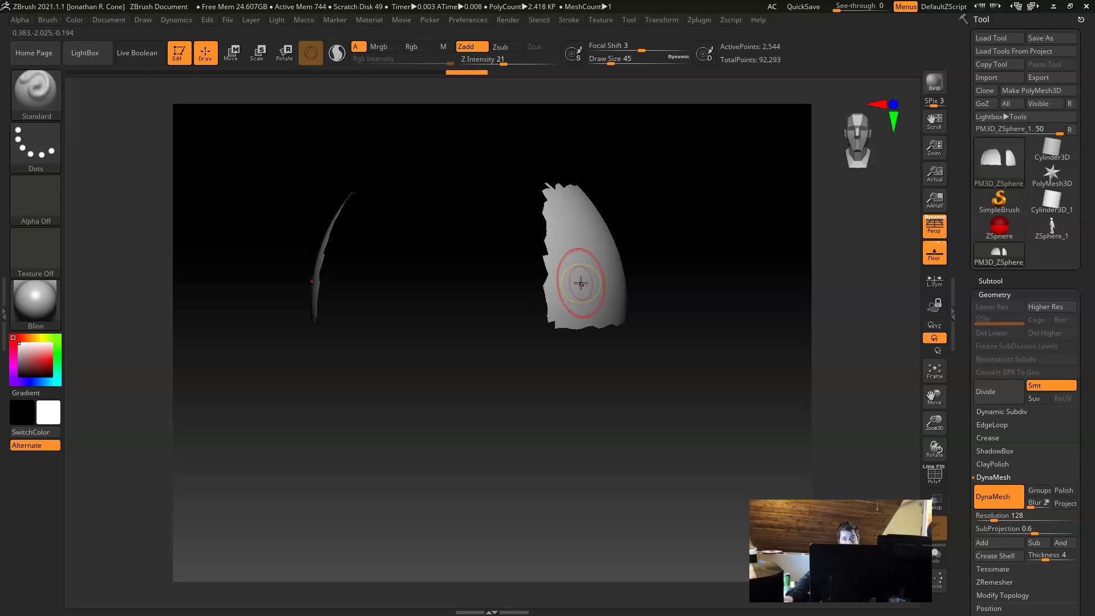
key("ctrl+shift")
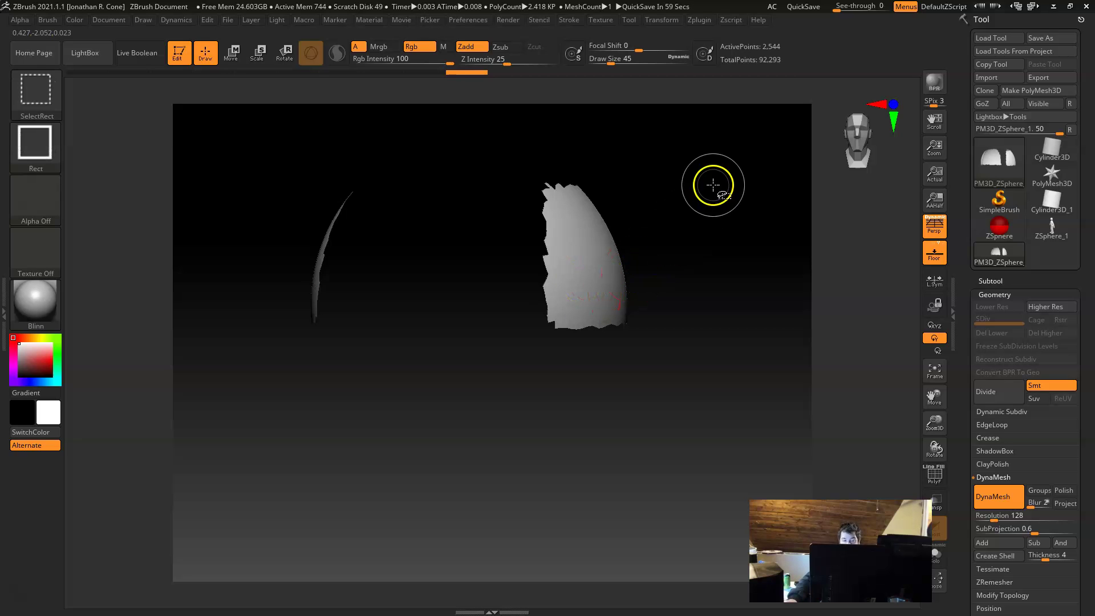
key("ctrl+shift")
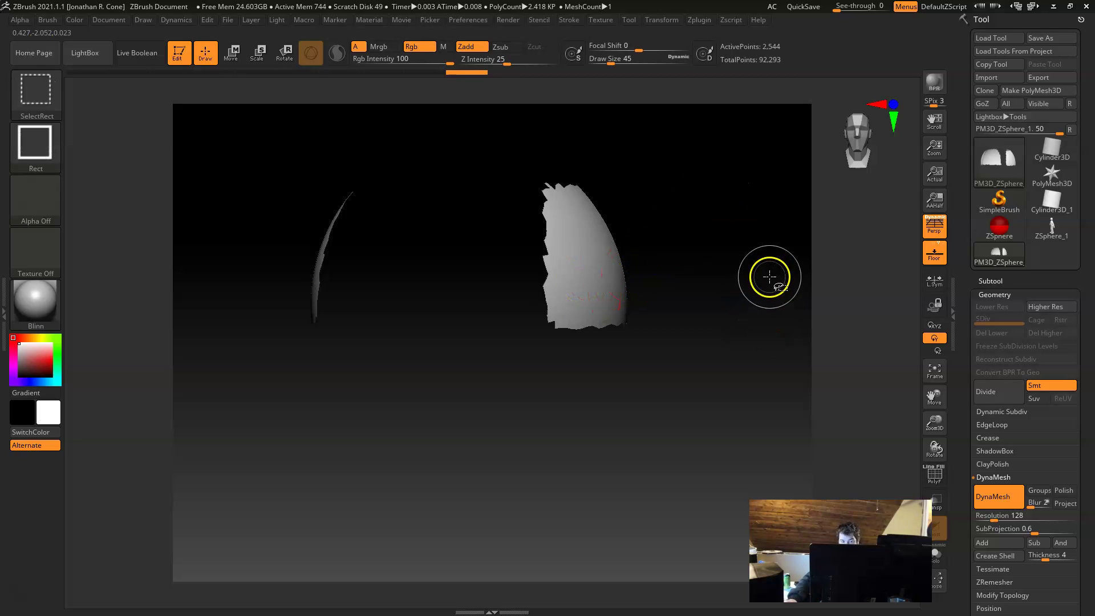
left_click_drag(690, 155, 742, 245, "ctrl+shift")
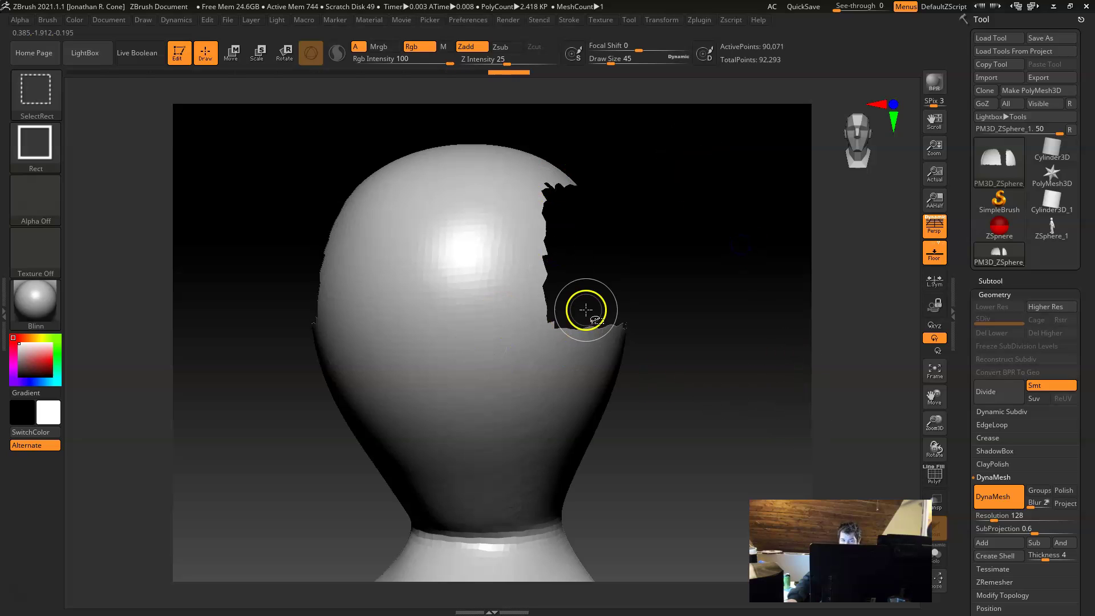
left_click_drag(743, 292, 791, 370, "ctrl+shift")
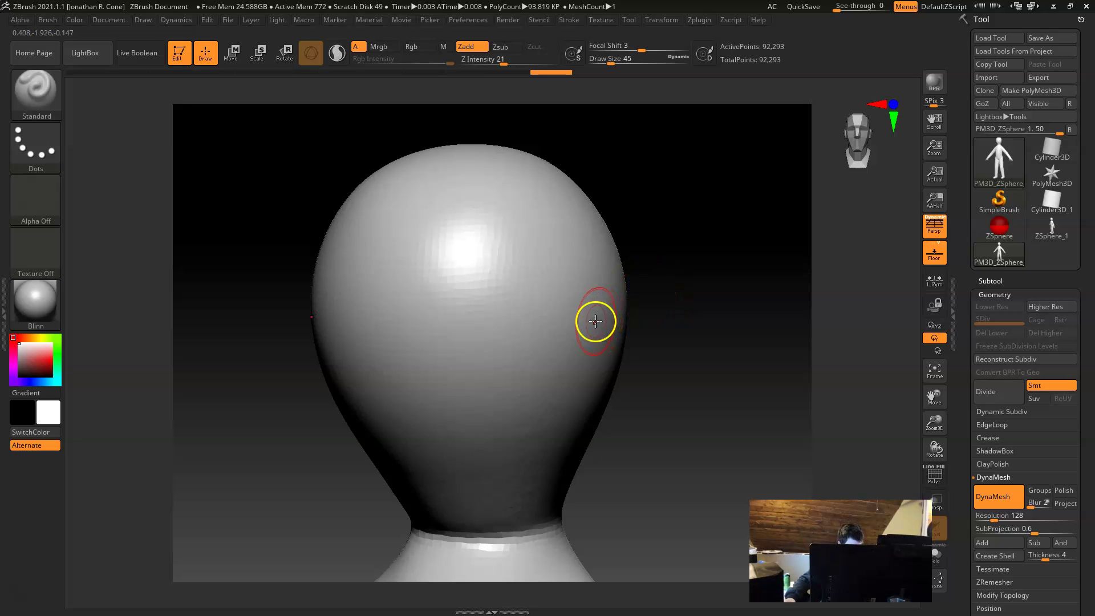
Step: Switch the sculpting brush to Move with the head and shoulders in view
left_click_drag(707, 343, 649, 337, "alt")
left_click_drag(704, 289, 688, 297, "alt")
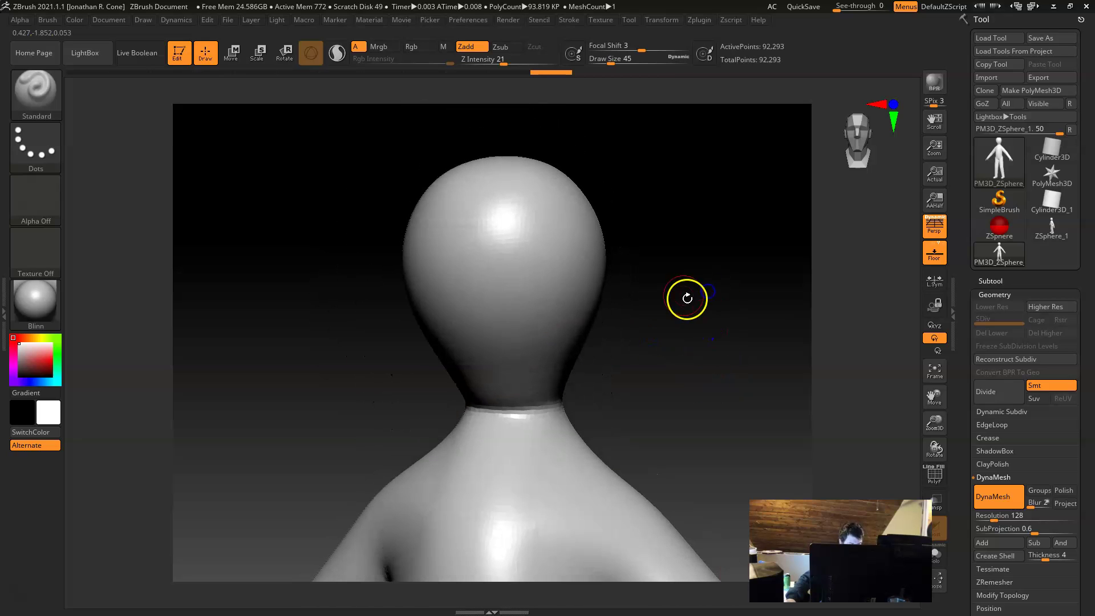
key("b")
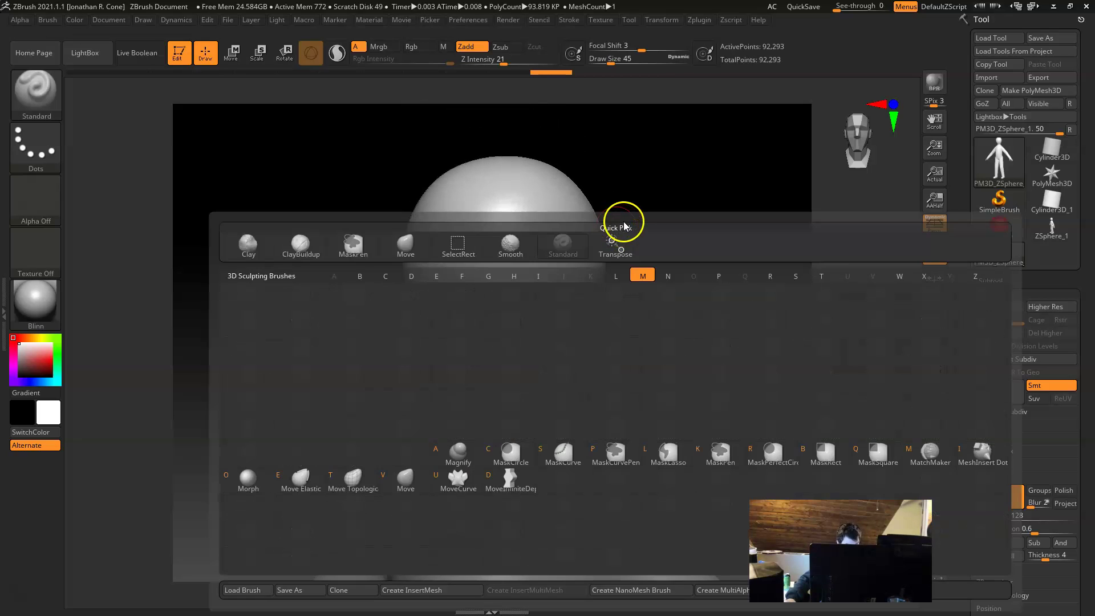
key("m")
key("v")
Step: Set the Move brush's draw size to 169 and reshape the face in profile, pulling the jaw forward and down
mouse_move(740, 462)
left_mouse_down()
mouse_move(761, 352)
mouse_move(752, 355)
left_mouse_up()
left_click_drag(748, 302, 694, 269, "alt")
key("space")
left_click_drag(457, 285, 476, 279)
left_click_drag(472, 317, 462, 359)
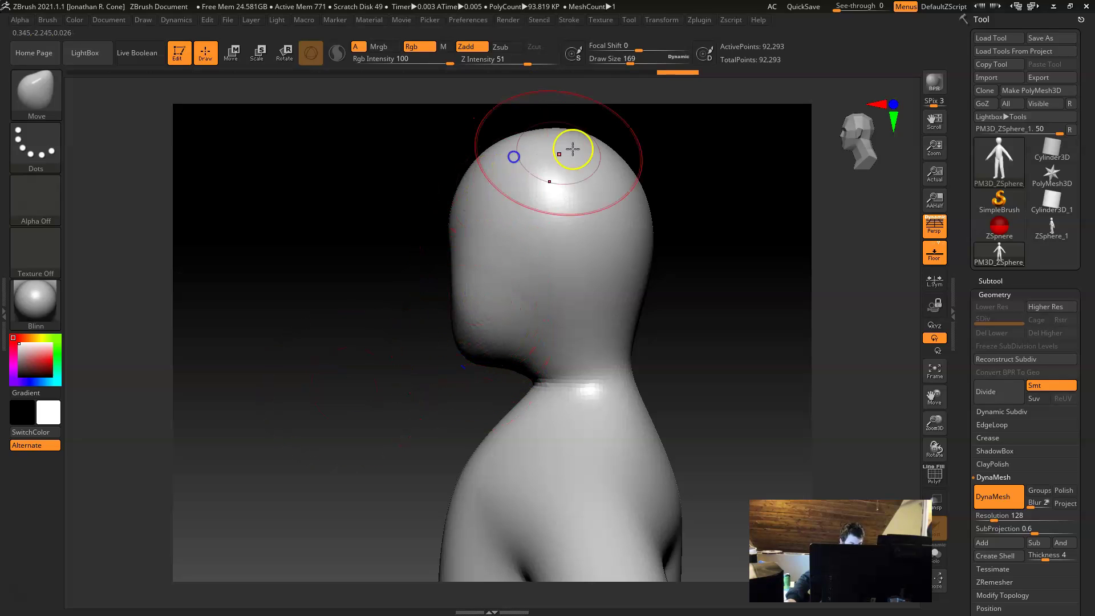
Step: Set the draw size to 216 and reshape the back of the head, nape, throat and brow in profile
key("space")
left_click_drag(637, 191, 645, 192)
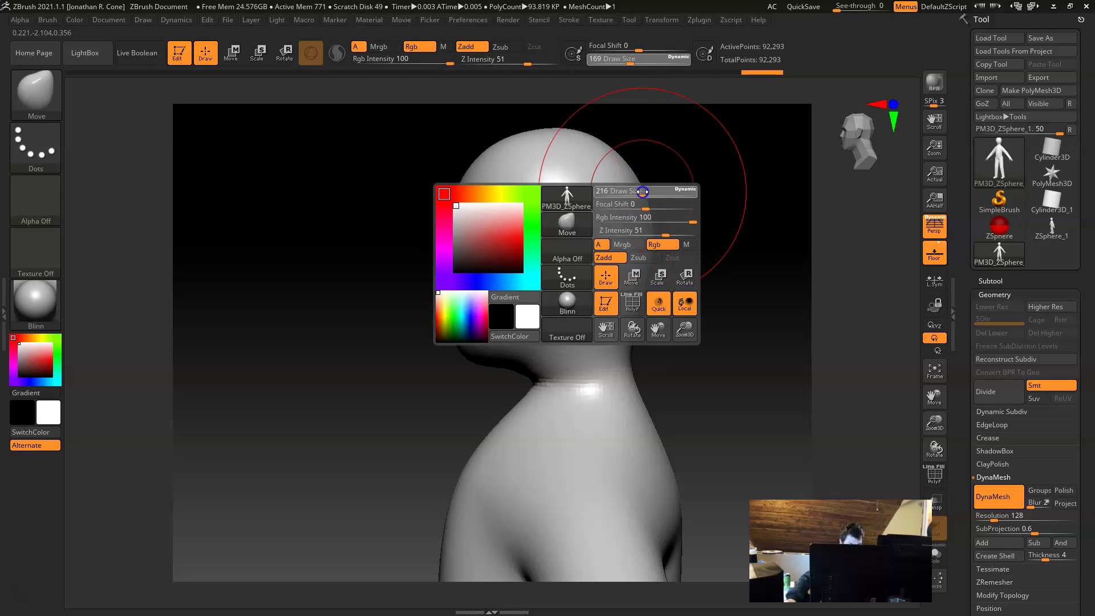
left_click_drag(632, 311, 642, 312)
left_click_drag(628, 379, 642, 380)
left_click_drag(539, 375, 517, 380)
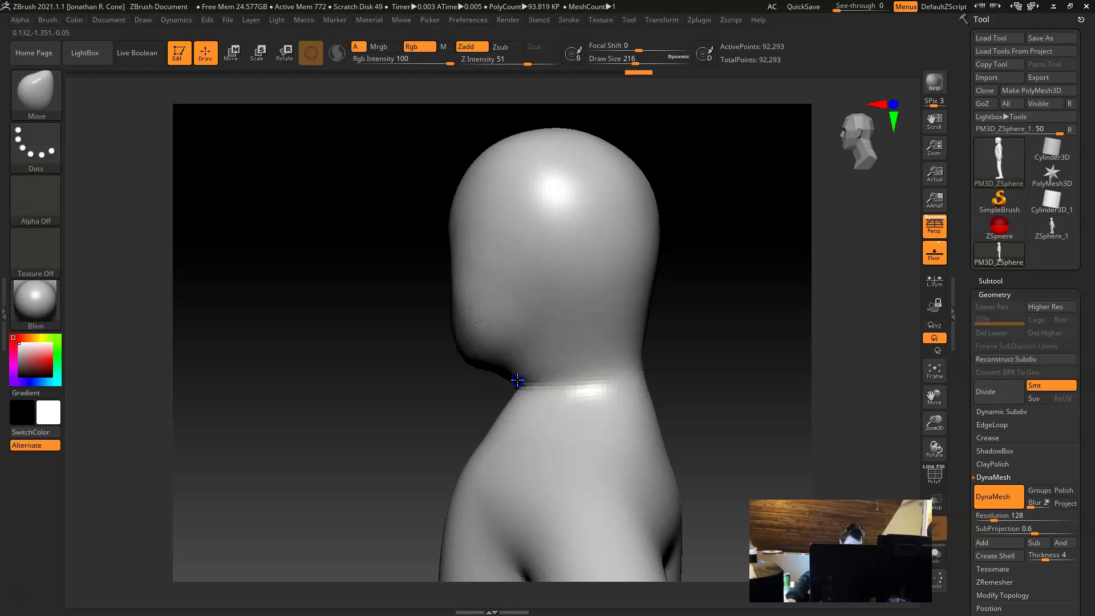
left_click_drag(457, 223, 451, 244)
Step: Adjust the jaw's width and push the temples inward from the front
left_click_drag(288, 319, 381, 317)
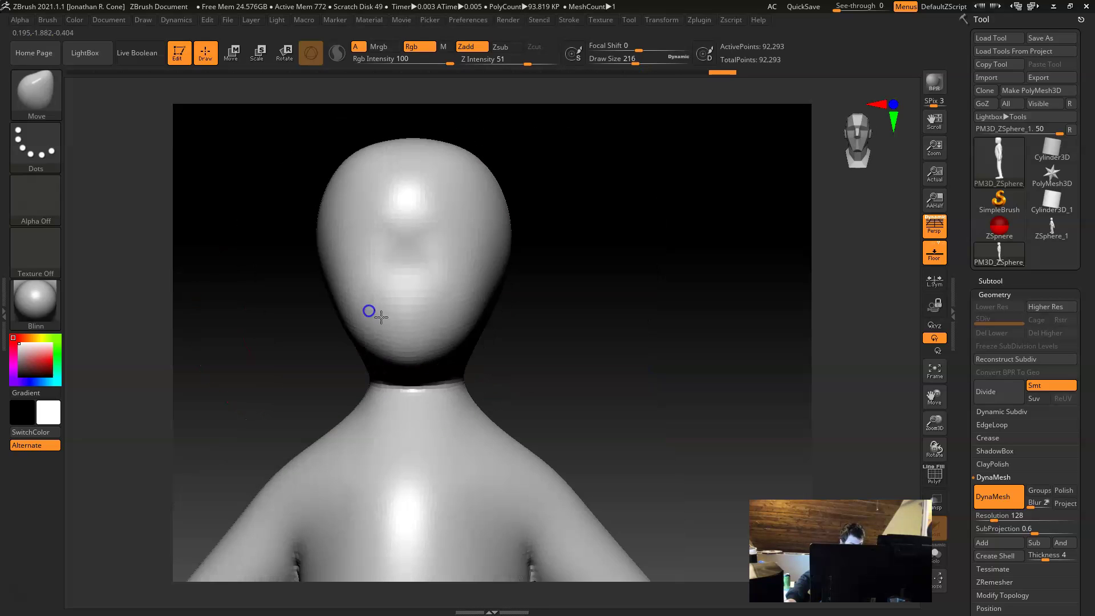
left_click_drag(631, 318, 656, 327, "alt")
left_click_drag(500, 323, 506, 326)
left_click_drag(531, 228, 512, 226)
Step: Push the cheeks and the sides of the face inward with the Move brush to narrow the head
left_click_drag(613, 326, 584, 329)
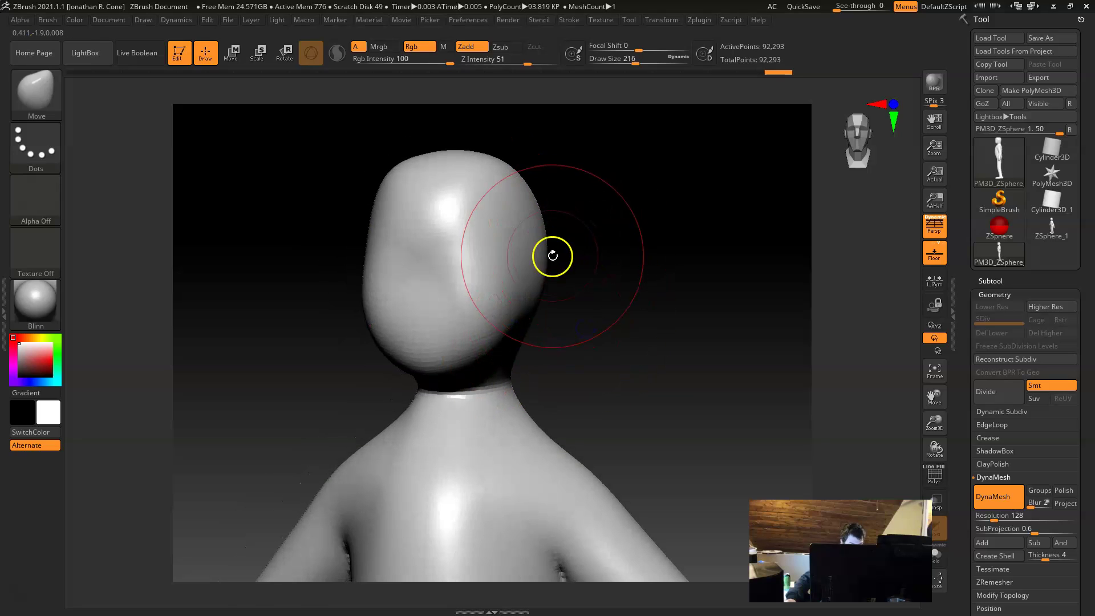
left_click_drag(495, 240, 491, 237)
left_click_drag(497, 313, 484, 308)
left_click_drag(598, 329, 617, 273)
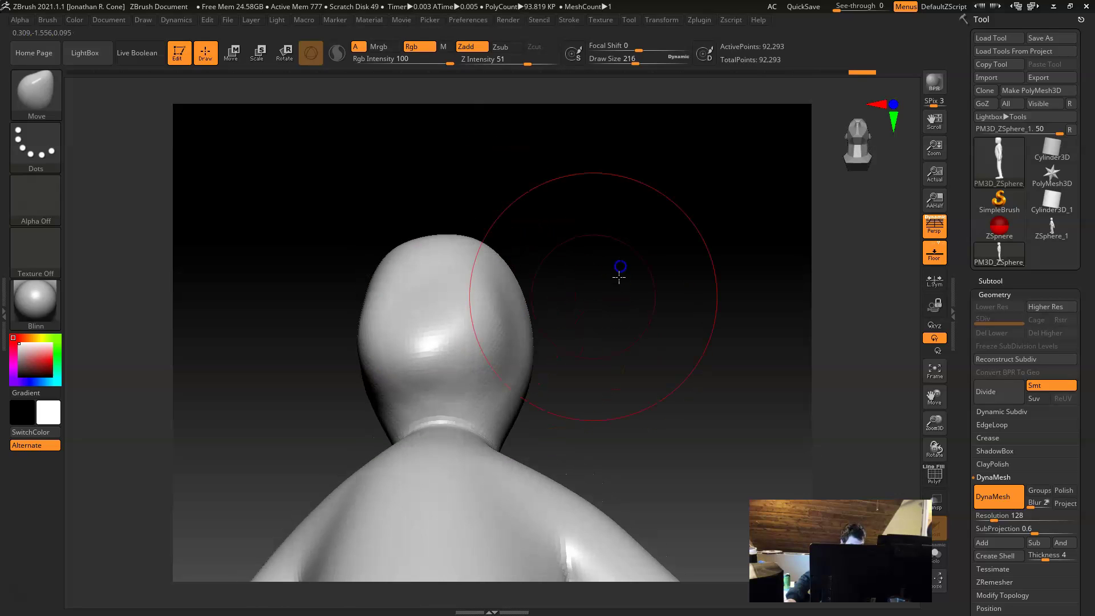
left_click_drag(511, 311, 487, 329)
left_click_drag(664, 272, 577, 286)
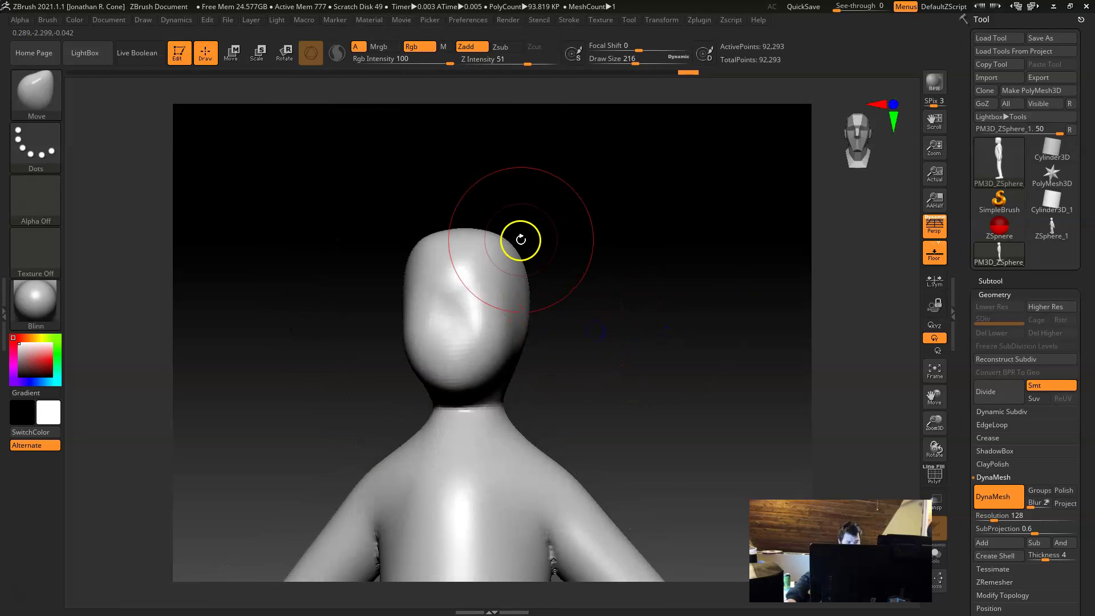
Step: Try pulling two long horns out of the head with the Move brush at draw size 81 and remeshing the stretched polygons with DynaMesh
right_click(507, 249)
mouse_move(490, 251)
left_mouse_down()
mouse_move(641, 166)
mouse_move(651, 173)
left_mouse_up()
key("shift+f")
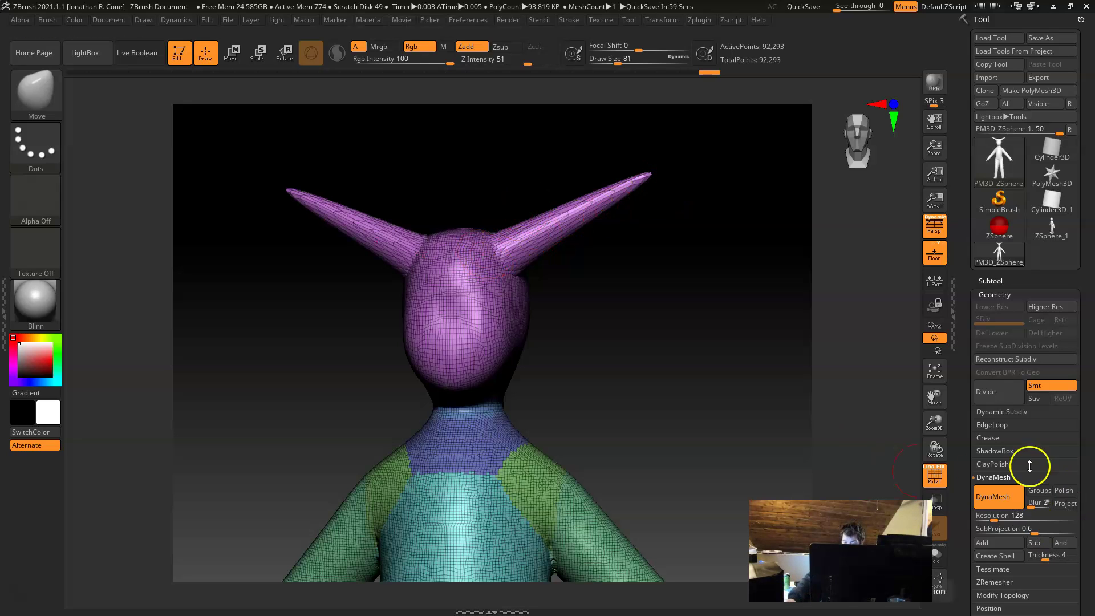
left_click_drag(630, 257, 677, 402, "ctrl")
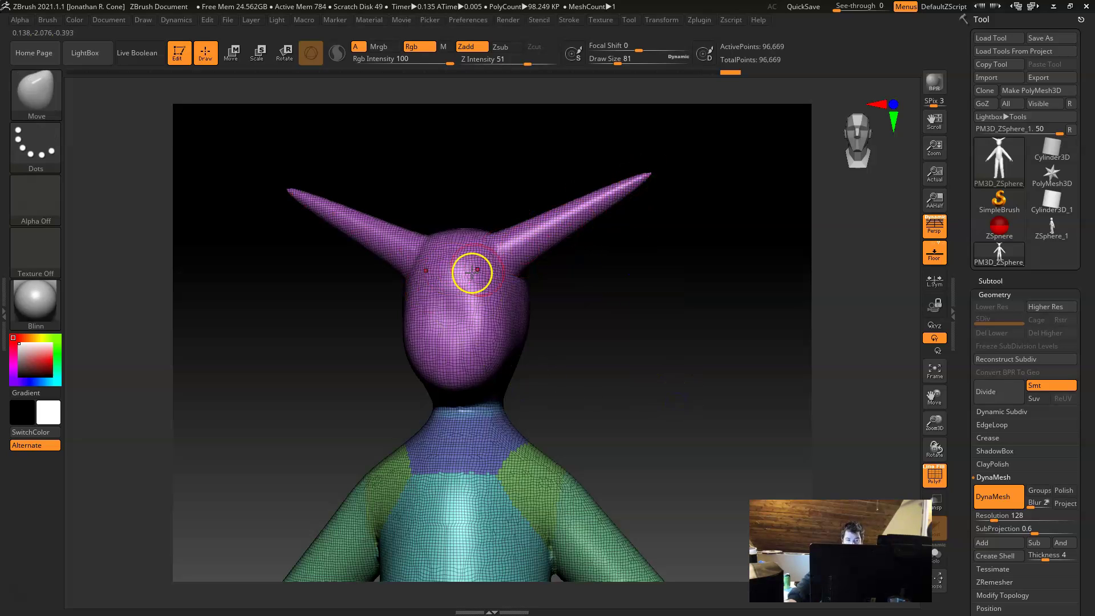
left_click(665, 171, "ctrl")
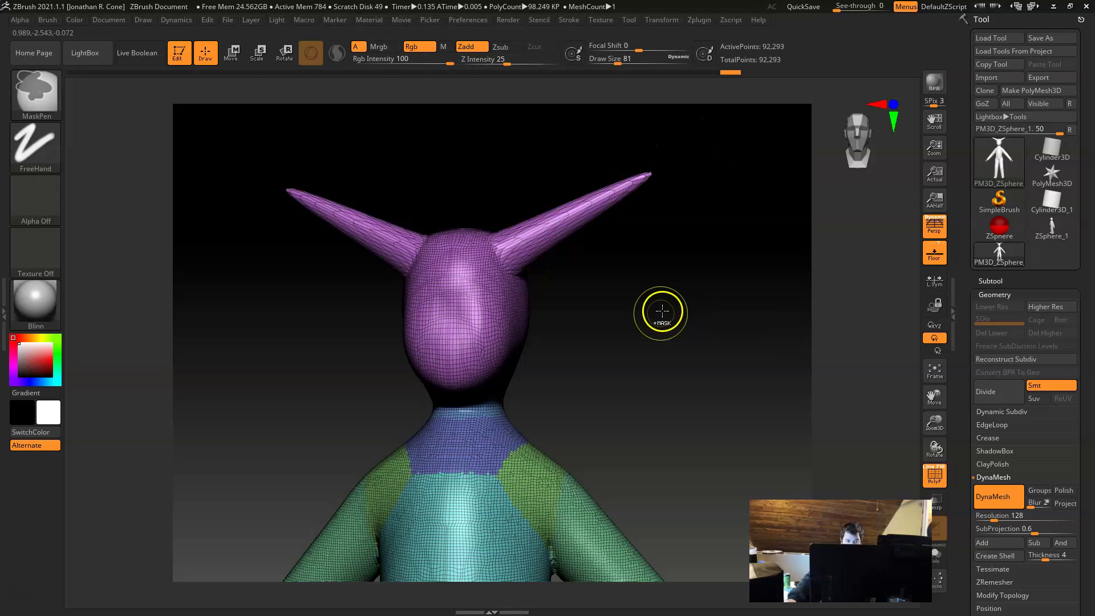
key("ctrl+z")
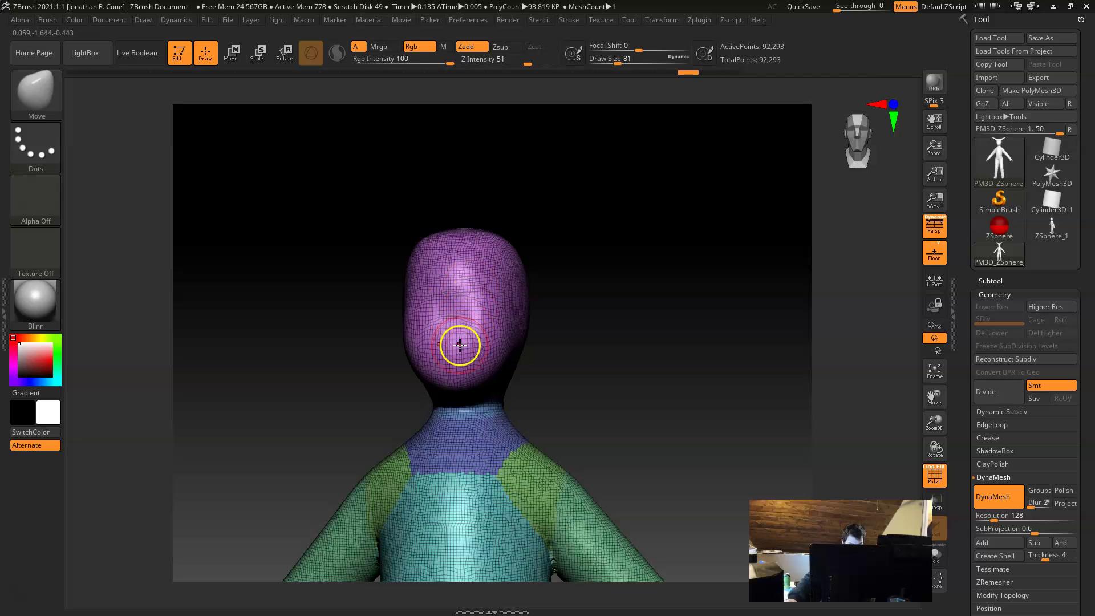
Step: Remesh the original head shape with DynaMesh at resolution 128 and hide the polyframe
key("ctrl")
key("ctrl")
left_click_drag(649, 262, 652, 266, "ctrl")
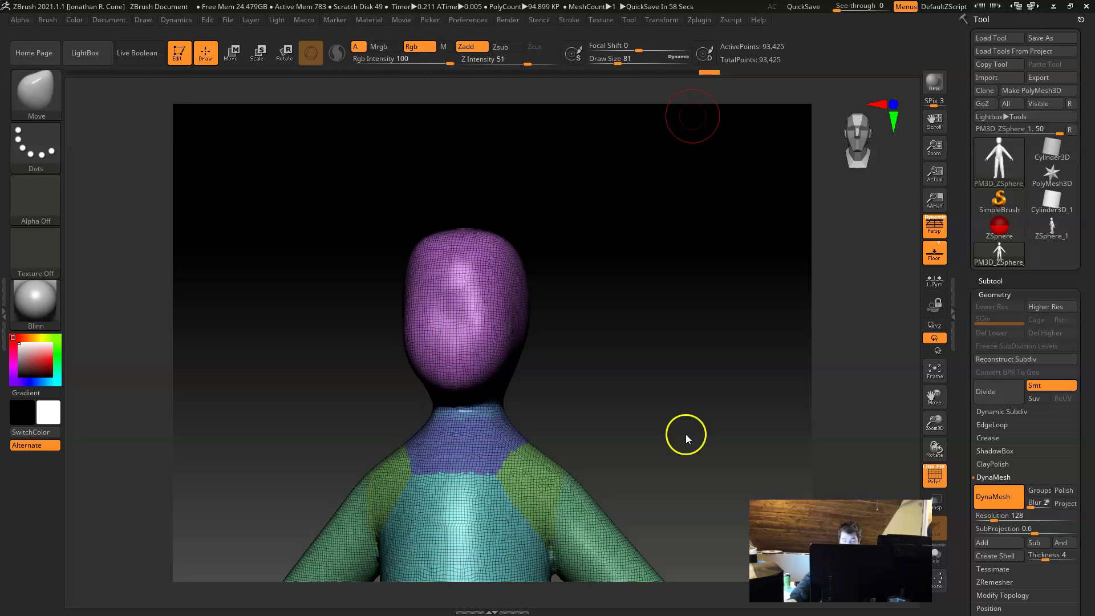
key("shift+f")
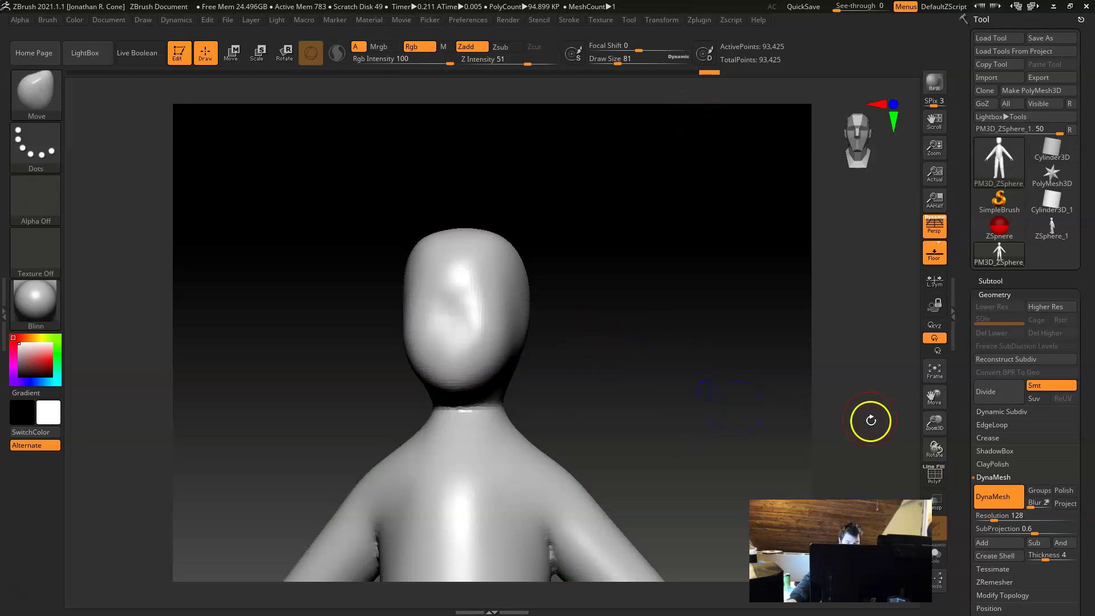
Step: Select the Standard brush for sculpting on the head
left_click_drag(590, 491, 557, 461)
left_click_drag(718, 354, 736, 420)
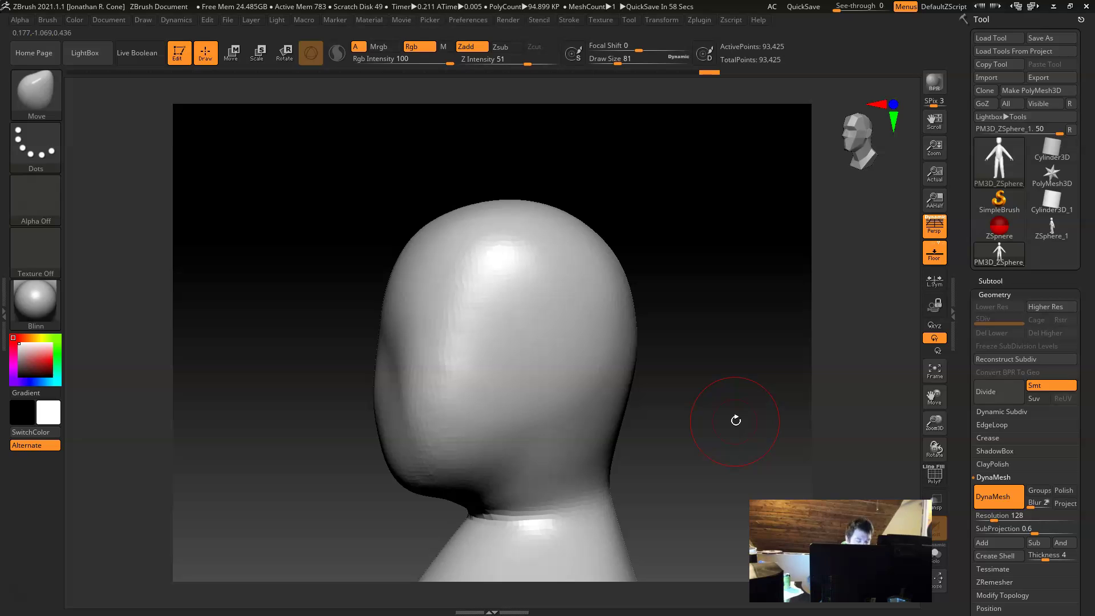
left_click_drag(701, 303, 706, 306)
key("b")
key("s")
key("t")
mouse_move(684, 249)
left_mouse_down()
mouse_move(694, 313)
mouse_move(726, 300)
mouse_move(609, 362)
mouse_move(565, 340)
left_mouse_up()
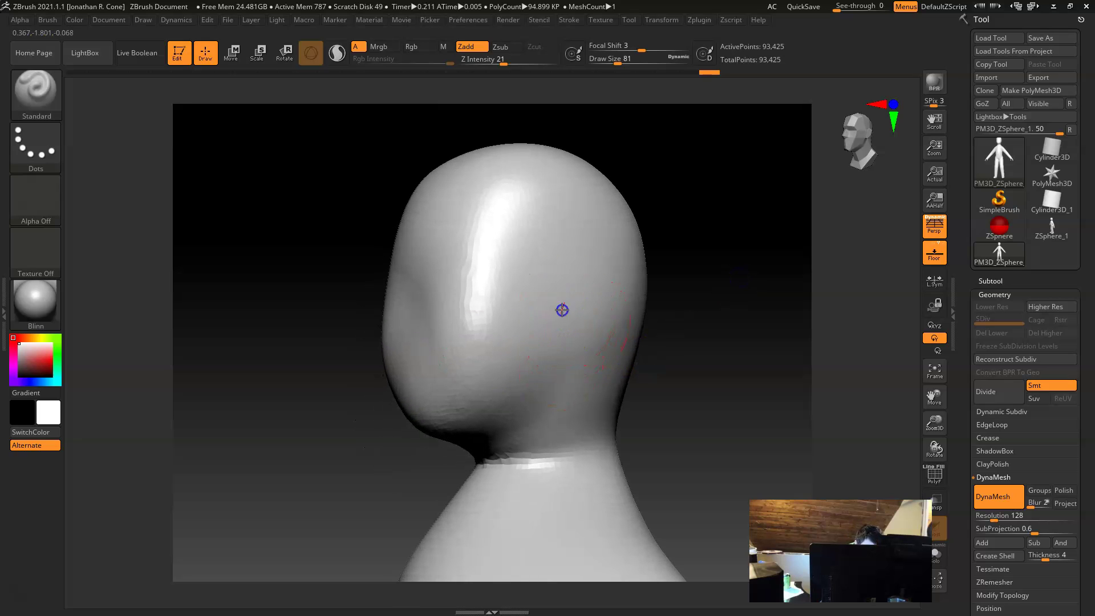
left_click_drag(713, 354, 734, 347)
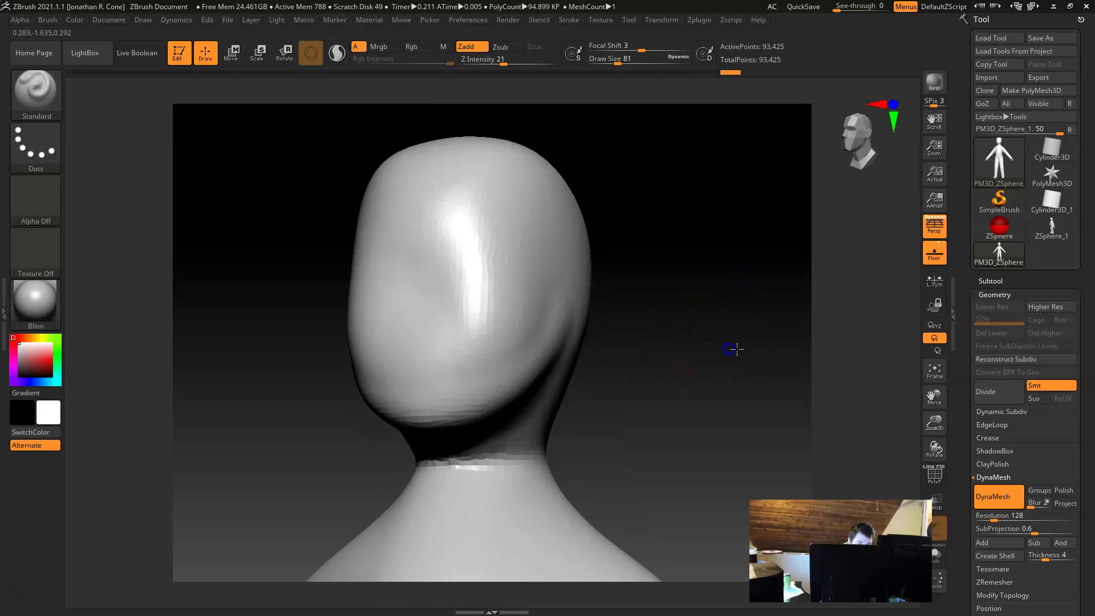
Step: Try a Standard brush stroke across the cheek and smooth it
mouse_move(497, 286)
left_mouse_down()
mouse_move(501, 171)
mouse_move(462, 298)
left_mouse_up()
left_click_drag(453, 386, 504, 264, "shift")
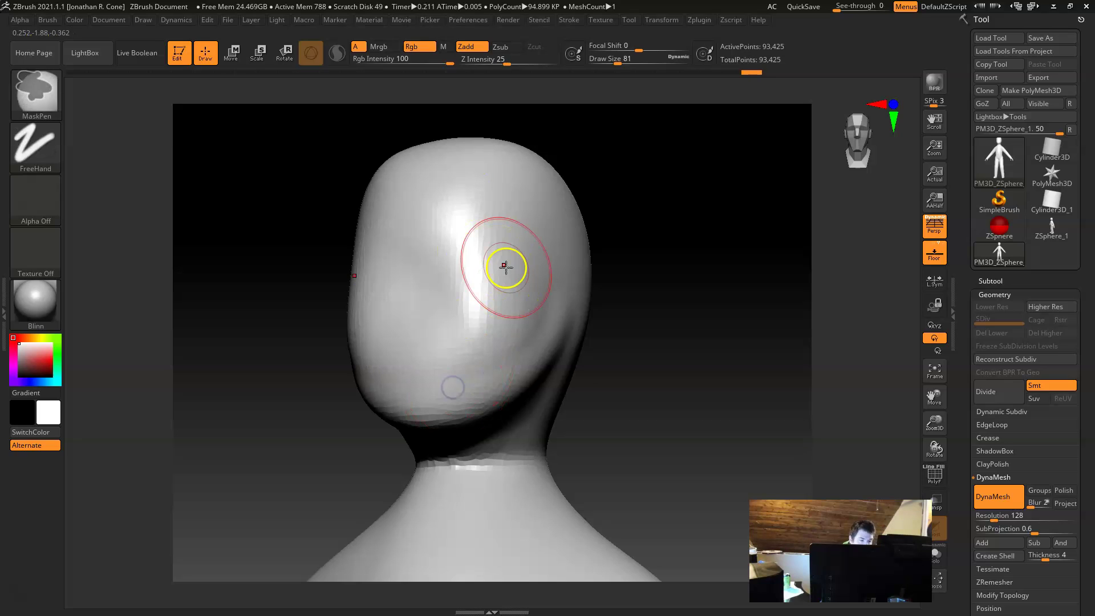
key("ctrl+z")
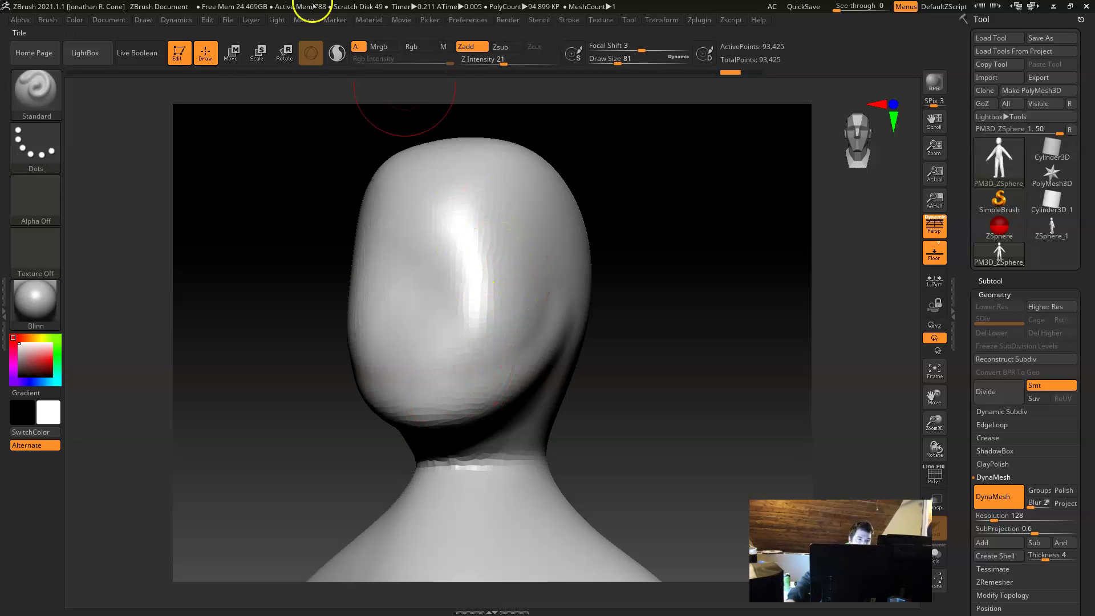
Step: Turn off LazyMouse for the Standard brush and test a stroke down the face
left_click(570, 20)
left_click(617, 225)
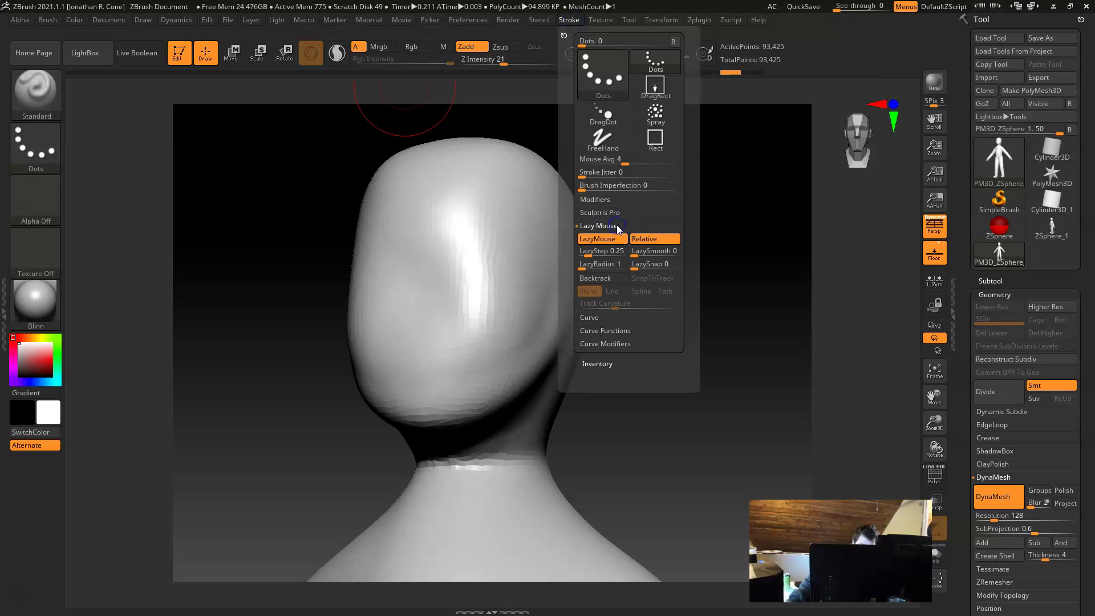
left_click(601, 240)
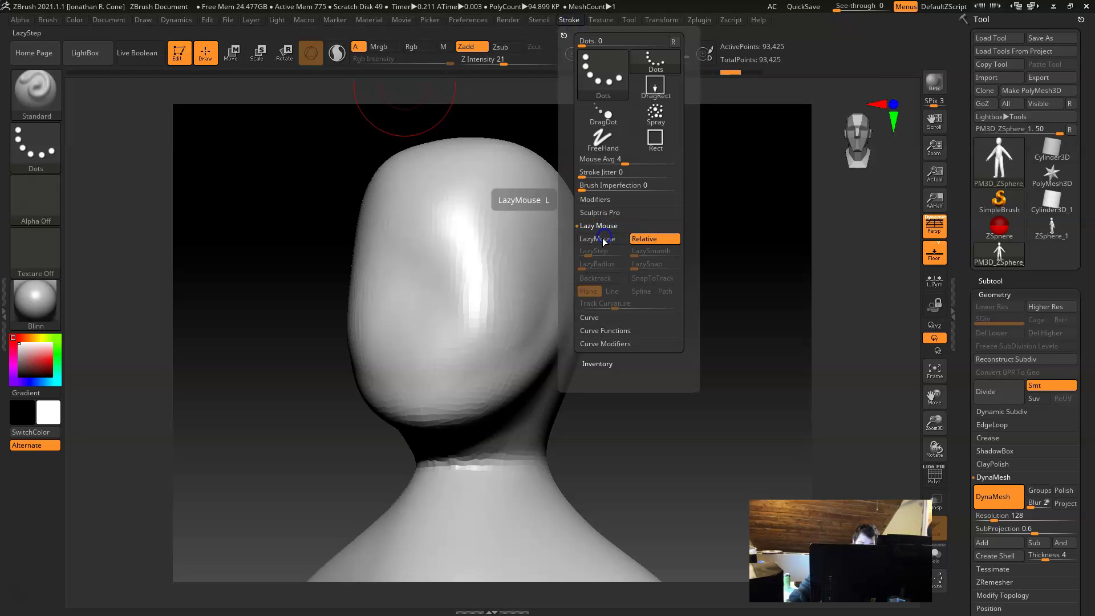
left_click_drag(498, 182, 447, 392)
key("ctrl+z")
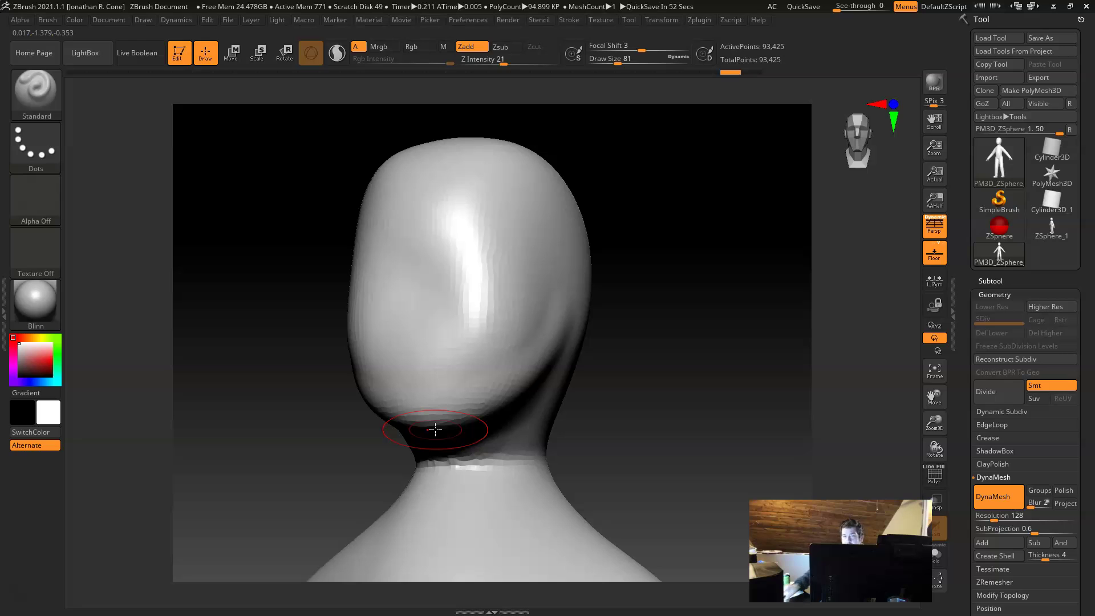
Step: Set the draw size to 393 and try a Standard brush stroke on the figure's arm
left_click_drag(711, 354, 501, 332, "alt")
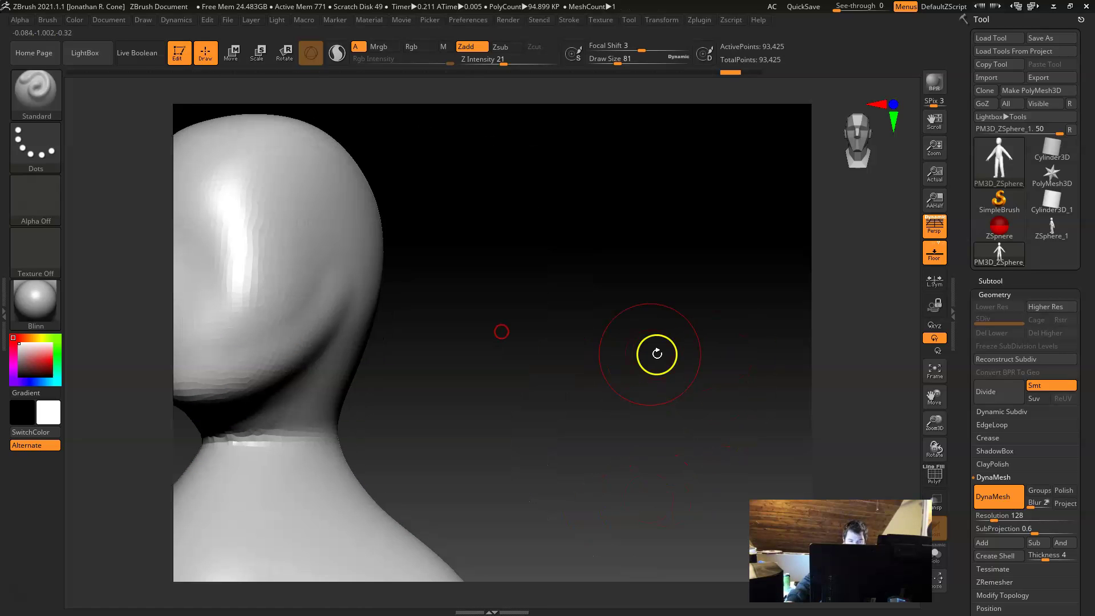
mouse_move(651, 361)
left_mouse_down("alt")
mouse_move(536, 319)
mouse_move(614, 323)
mouse_move(614, 306)
mouse_move(516, 291)
mouse_move(563, 305)
mouse_move(519, 370)
mouse_move(546, 403)
left_mouse_up("alt")
key("space")
left_click_drag(668, 459, 631, 377, "alt")
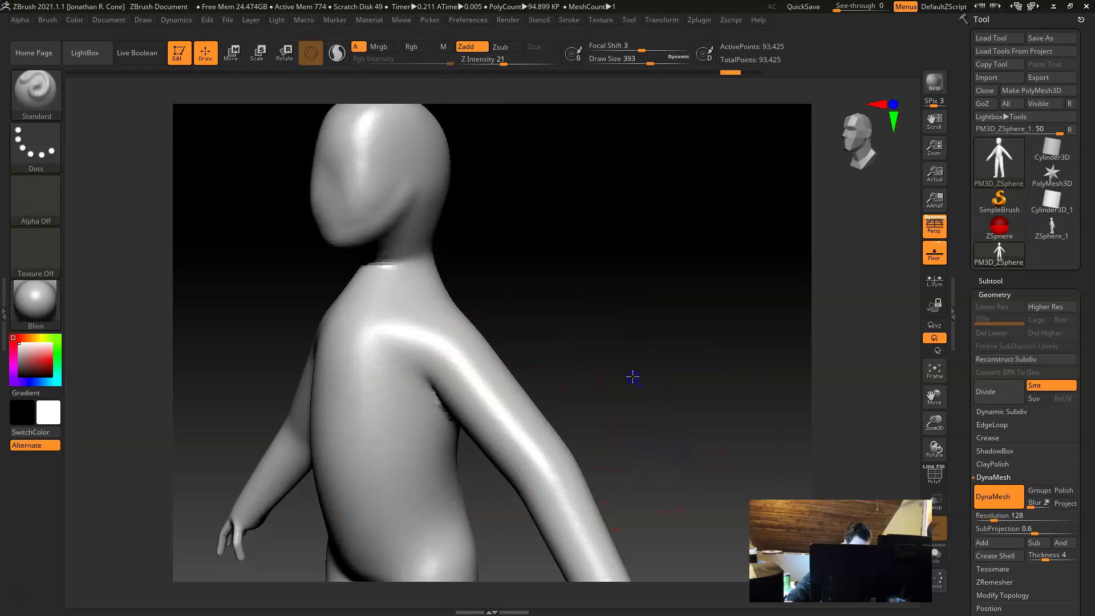
mouse_move(534, 434)
left_mouse_down()
mouse_move(536, 412)
mouse_move(560, 445)
left_mouse_up()
left_click_drag(665, 349, 718, 334)
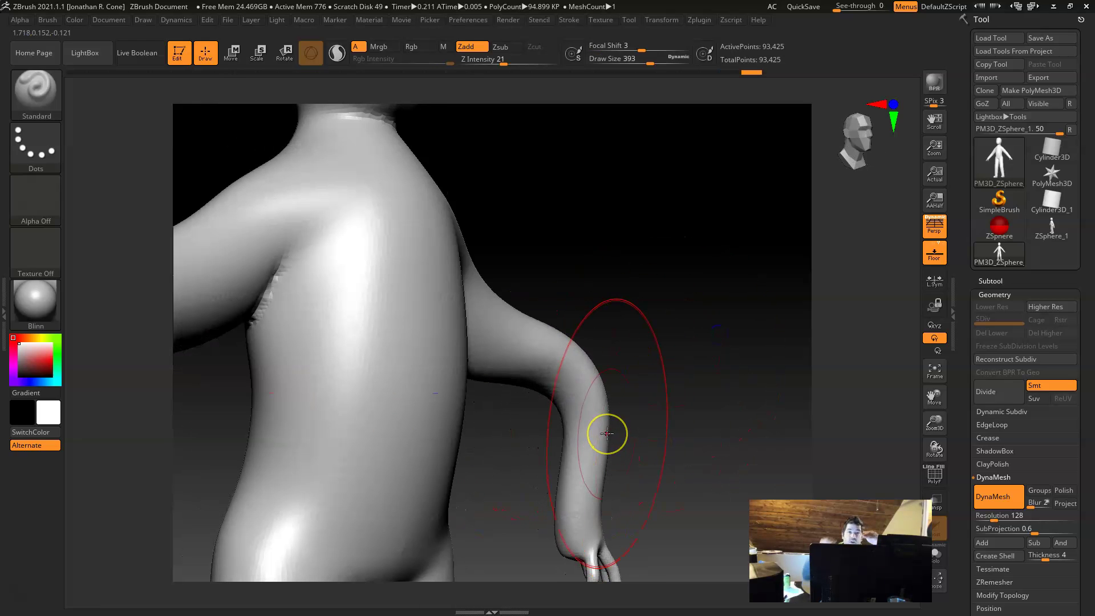
right_click_drag(607, 434, 580, 380)
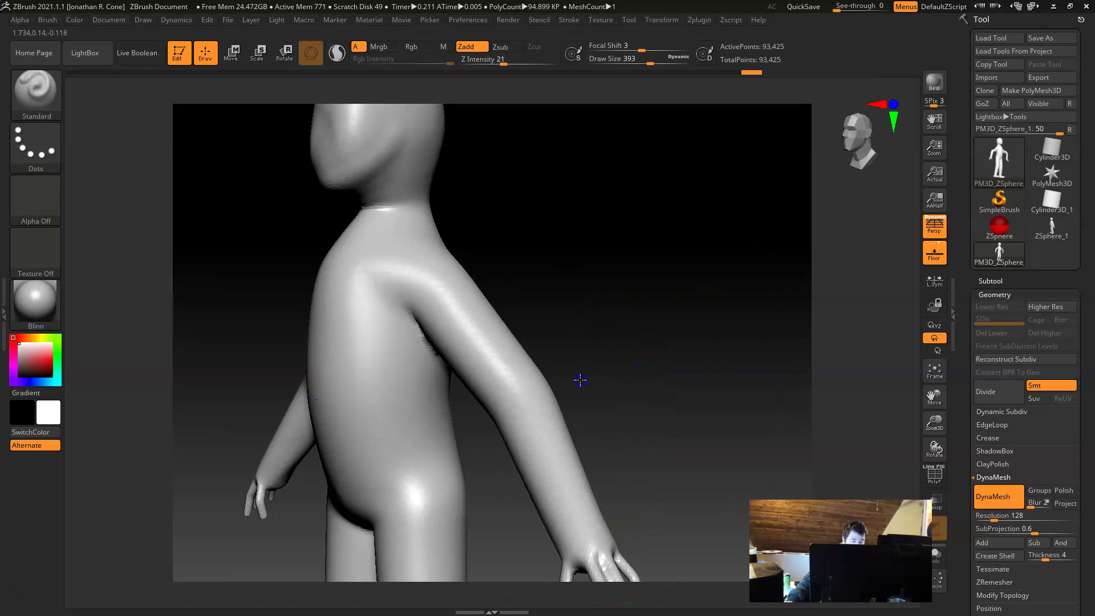
Step: Enable BackfaceMask in the Standard brush's auto masking and test it with a stroke along the arm
left_click(47, 21)
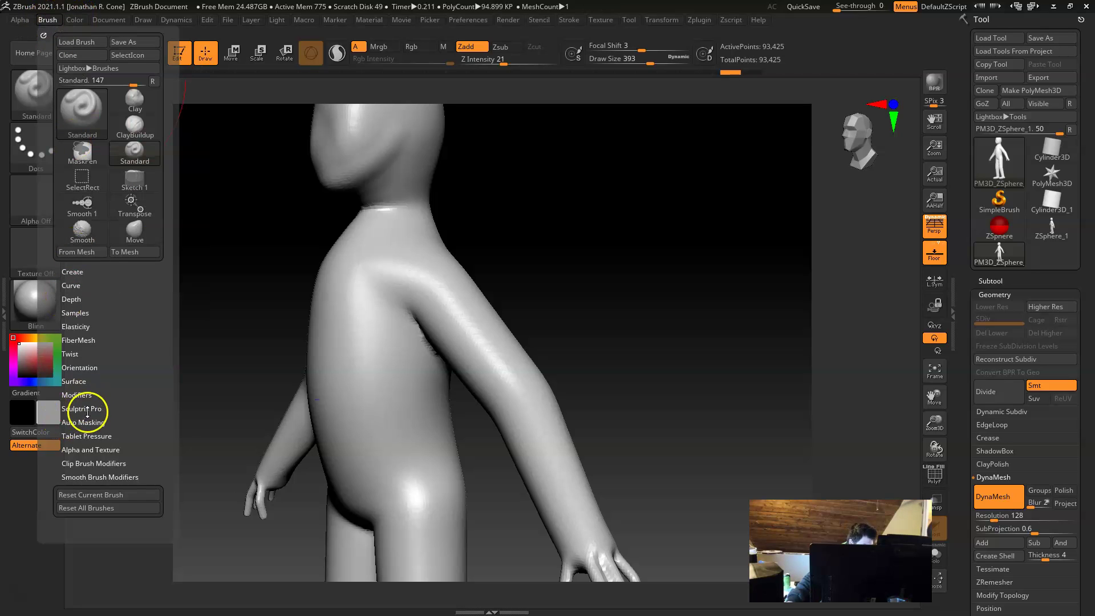
left_click(92, 423)
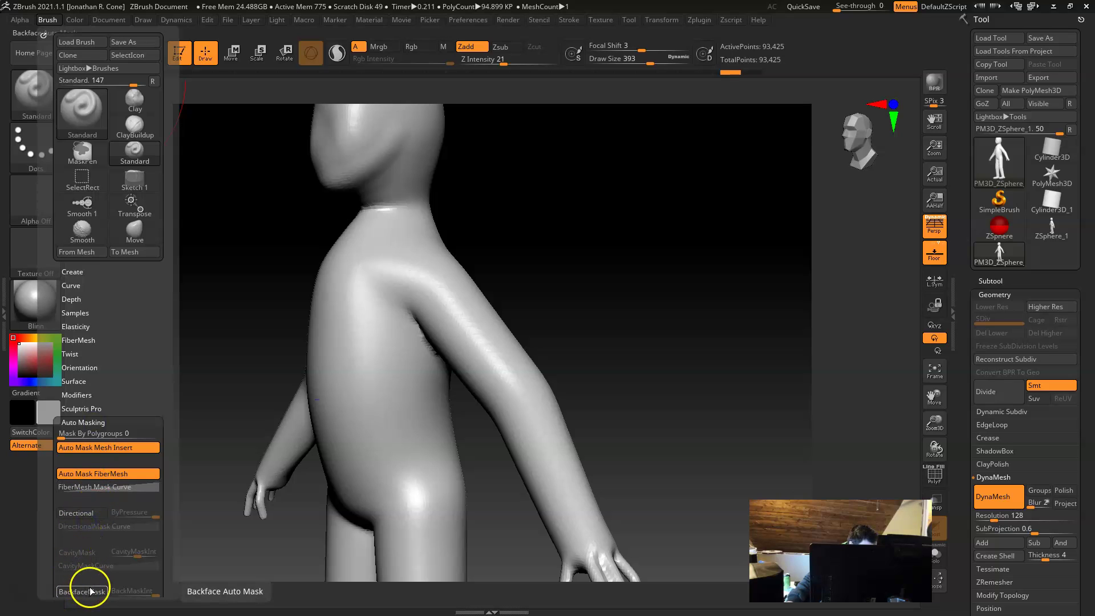
left_click_drag(150, 379, 159, 269)
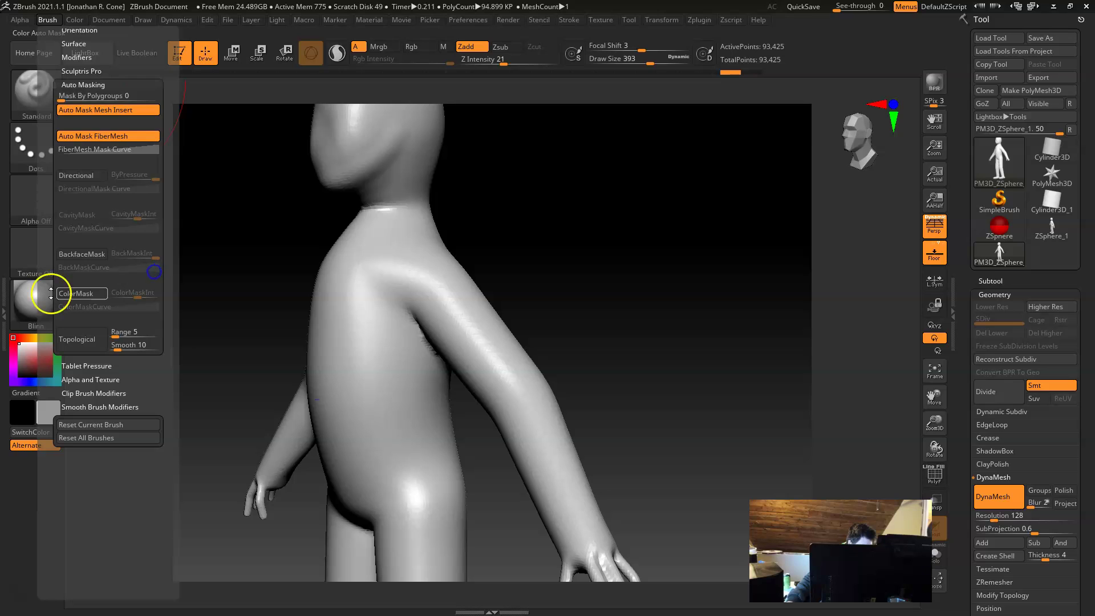
mouse_move(611, 337)
left_mouse_down()
mouse_move(556, 448)
mouse_move(562, 385)
left_mouse_up()
left_click_drag(703, 323, 741, 314)
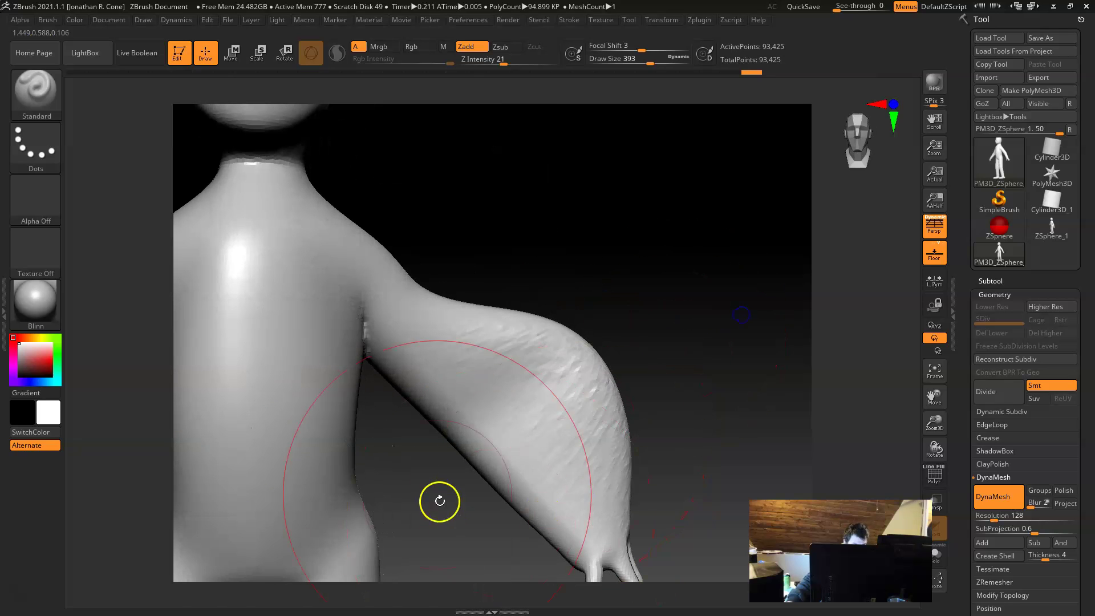
key("ctrl+z")
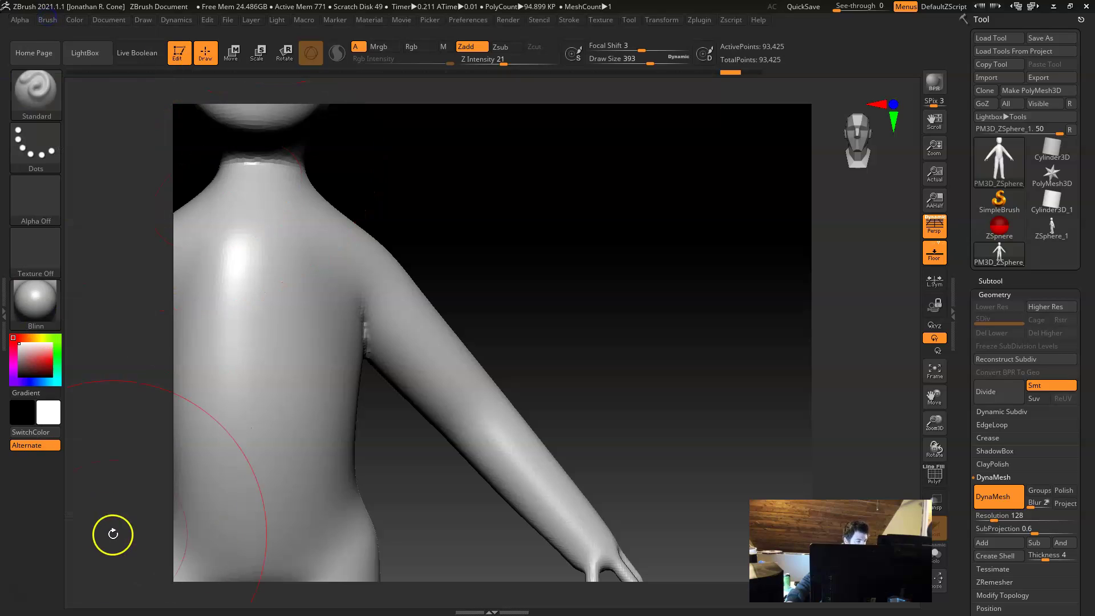
left_click(56, 26)
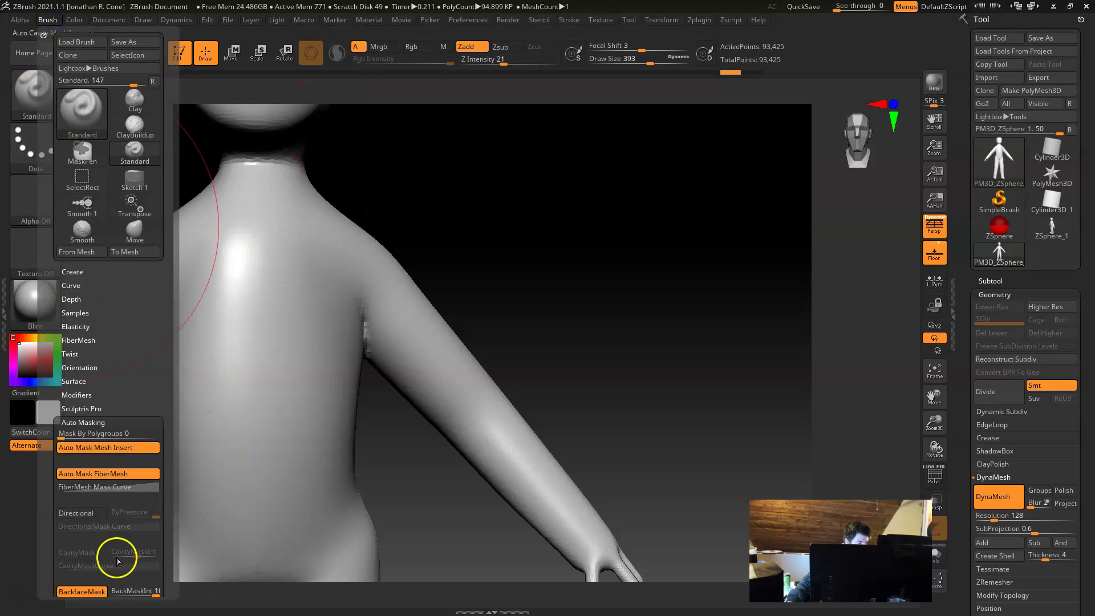
mouse_move(109, 583)
left_mouse_down()
mouse_move(112, 533)
mouse_move(81, 394)
left_mouse_up()
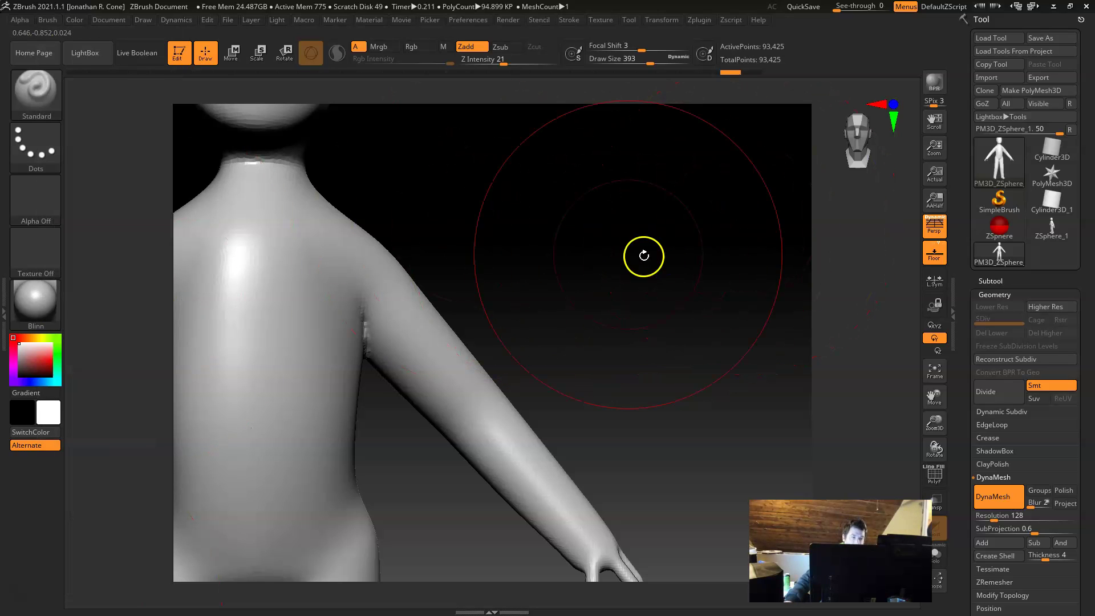
Step: Return to the head and set the Standard brush's draw size to 127
left_click_drag(654, 187, 814, 459, "alt")
left_click_drag(747, 307, 760, 326, "alt")
left_click_drag(737, 421, 731, 397, "alt")
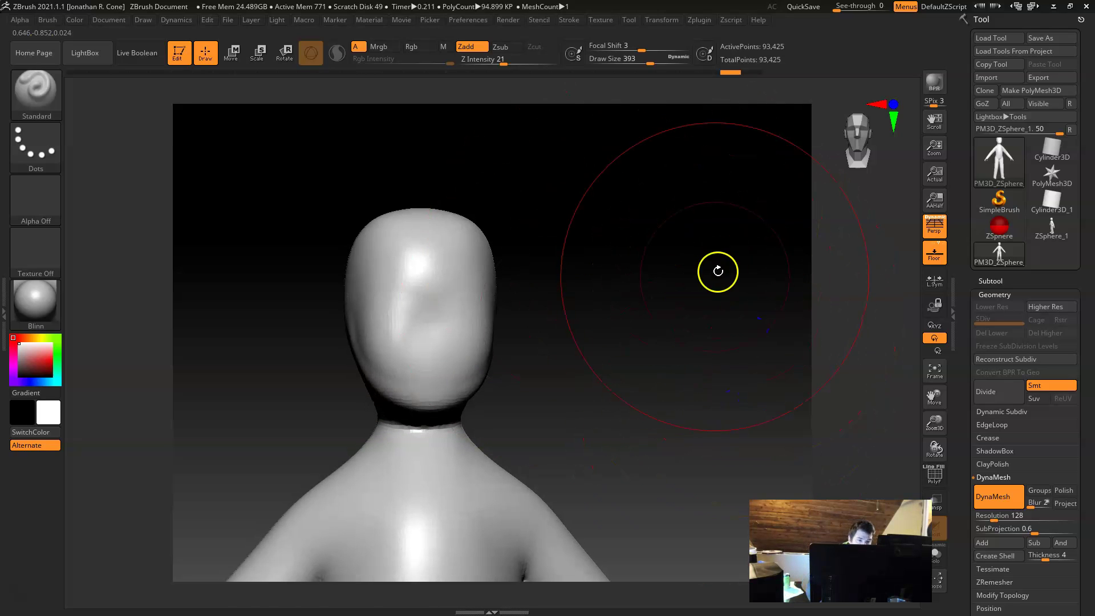
left_click_drag(716, 276, 693, 268)
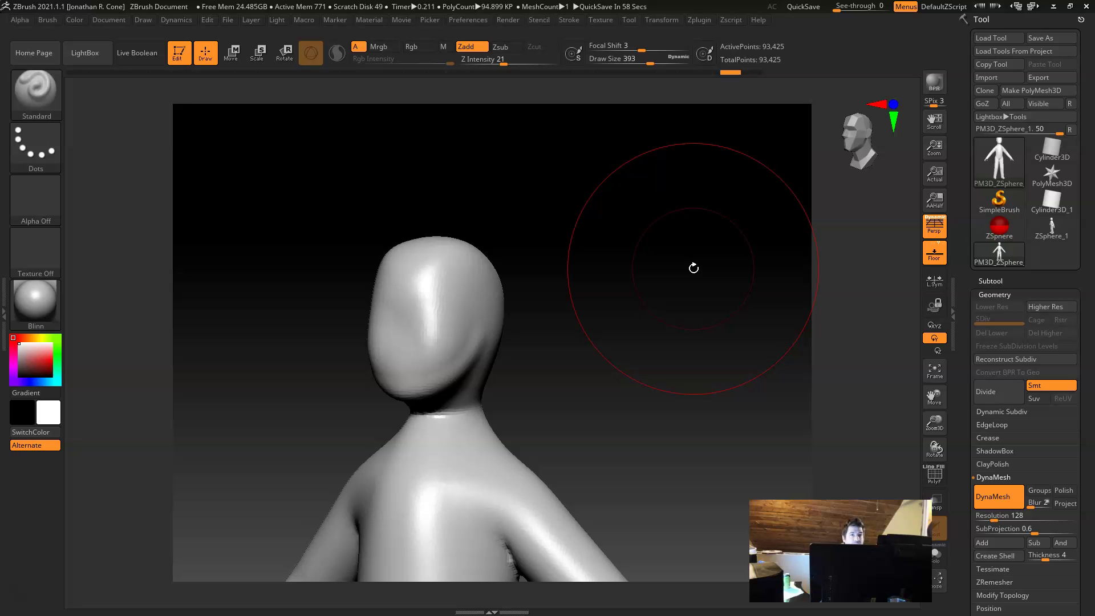
key("space")
mouse_move(664, 281)
left_mouse_down()
mouse_move(669, 269)
mouse_move(644, 270)
left_mouse_up()
mouse_move(604, 342)
left_mouse_down("alt")
mouse_move(624, 330)
mouse_move(677, 344)
mouse_move(548, 221)
mouse_move(621, 286)
mouse_move(628, 244)
mouse_move(696, 276)
mouse_move(660, 247)
mouse_move(672, 240)
left_mouse_up("alt")
Step: Try a stroke along the cheek and jaw, undo it, and lower the Z intensity to 7
left_click_drag(578, 281, 481, 355)
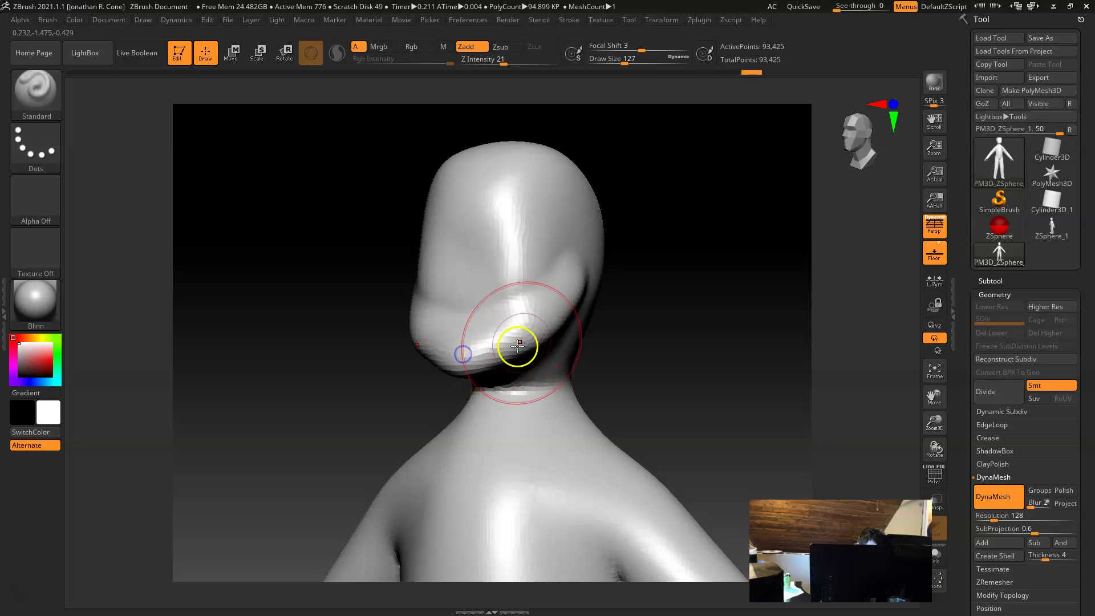
key("ctrl+z")
key("space")
left_click_drag(573, 339, 559, 339)
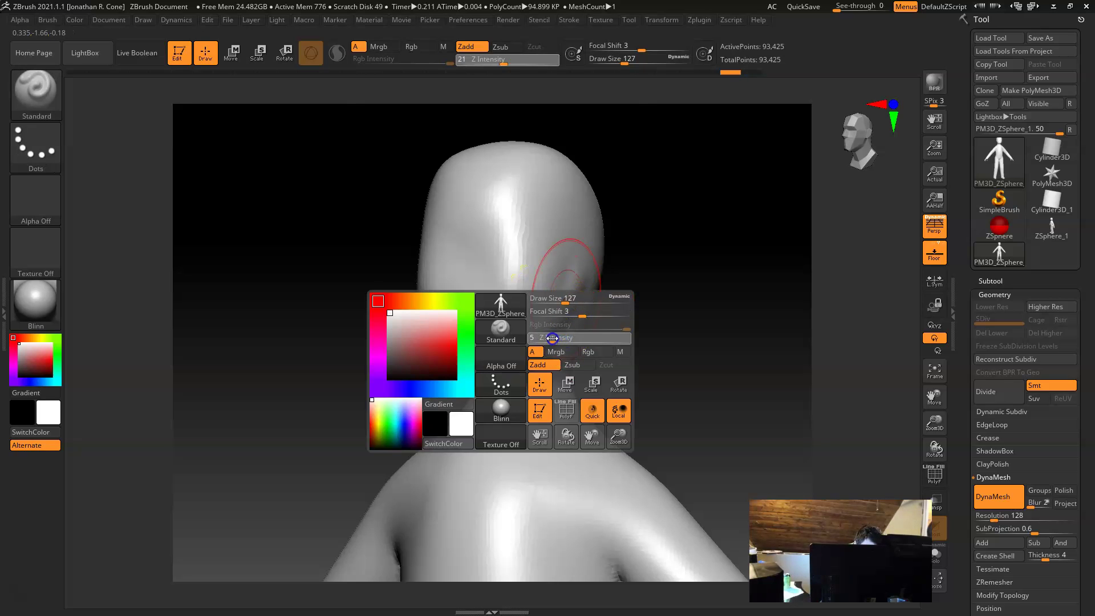
Step: Build up the cheek and jaw with light Standard brush strokes and smooth them
mouse_move(567, 285)
left_mouse_down()
mouse_move(491, 340)
mouse_move(536, 280)
mouse_move(528, 330)
left_mouse_up()
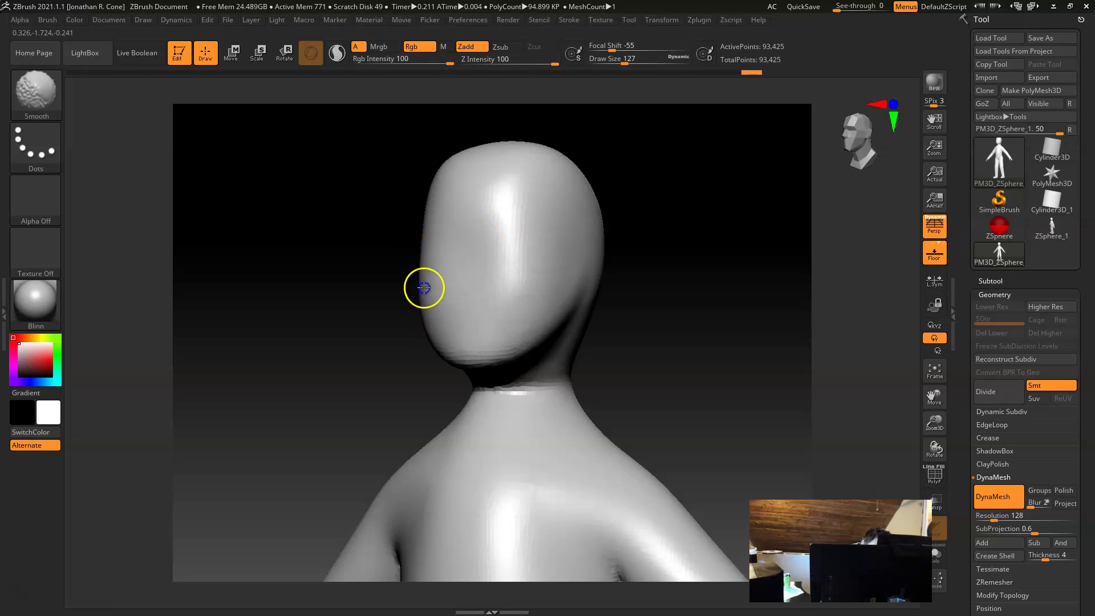
left_click_drag(692, 314, 669, 303)
mouse_move(583, 267)
left_mouse_down()
mouse_move(562, 325)
mouse_move(449, 368)
left_mouse_up()
mouse_move(452, 317)
left_mouse_down()
mouse_move(477, 286)
mouse_move(491, 334)
left_mouse_up()
mouse_move(560, 265)
left_mouse_down("shift")
mouse_move(508, 342)
mouse_move(655, 254)
left_mouse_up("shift")
Step: Set the draw size to 62, sculpt strokes down the side of the face and smooth the surface
mouse_move(725, 322)
left_mouse_down("alt")
mouse_move(717, 315)
mouse_move(772, 327)
mouse_move(692, 369)
mouse_move(710, 340)
mouse_move(692, 342)
mouse_move(660, 245)
mouse_move(644, 251)
left_mouse_up("alt")
key("space")
left_click_drag(542, 286, 500, 402)
left_click_drag(504, 299, 487, 413)
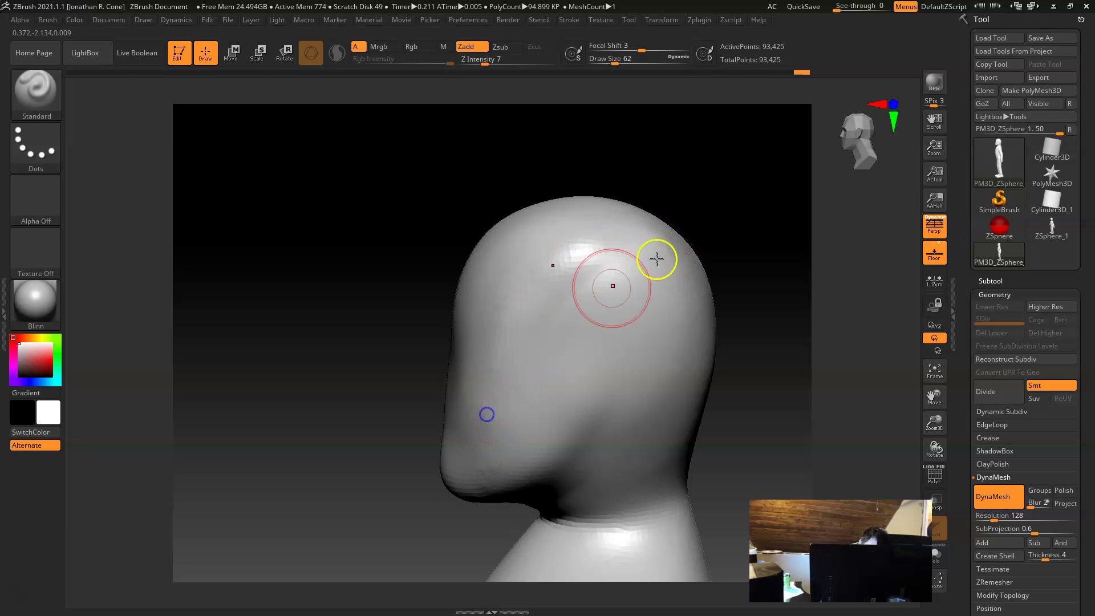
left_click_drag(659, 267, 518, 407, "shift")
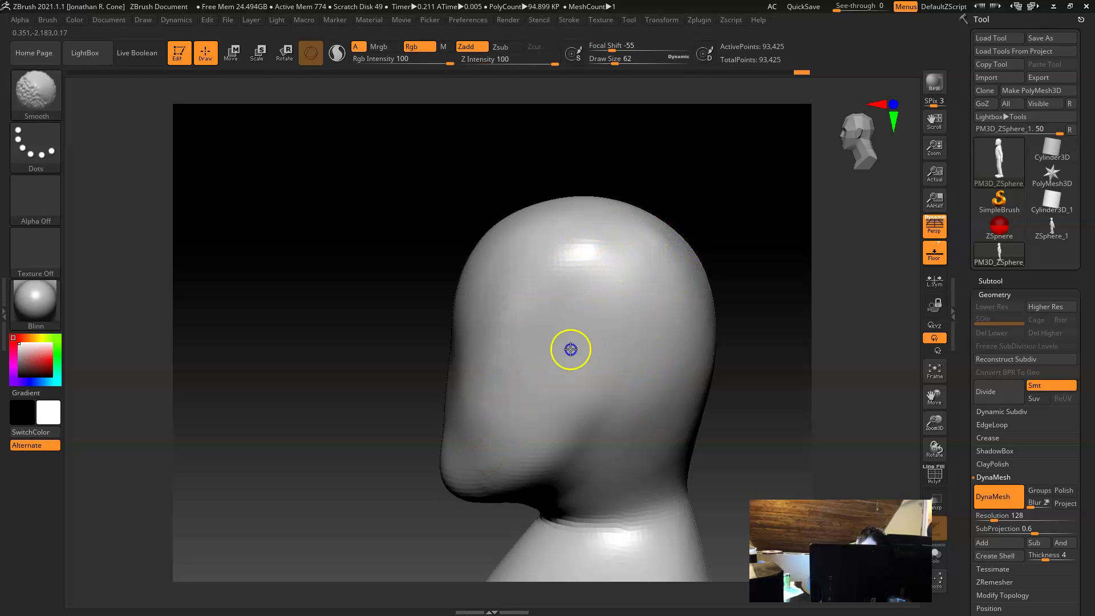
Step: Smooth the temple and cheek area along the side of the head
left_click_drag(303, 414, 350, 413)
left_click_drag(751, 360, 872, 168)
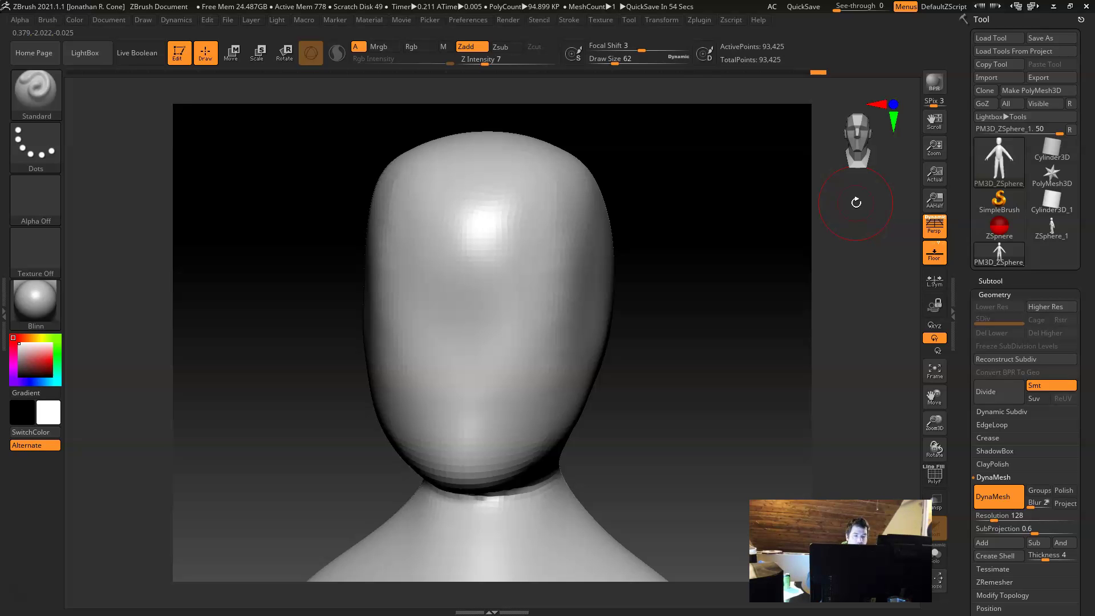
key("space")
mouse_move(694, 224)
left_mouse_down()
mouse_move(708, 312)
mouse_move(683, 327)
mouse_move(648, 325)
left_mouse_up()
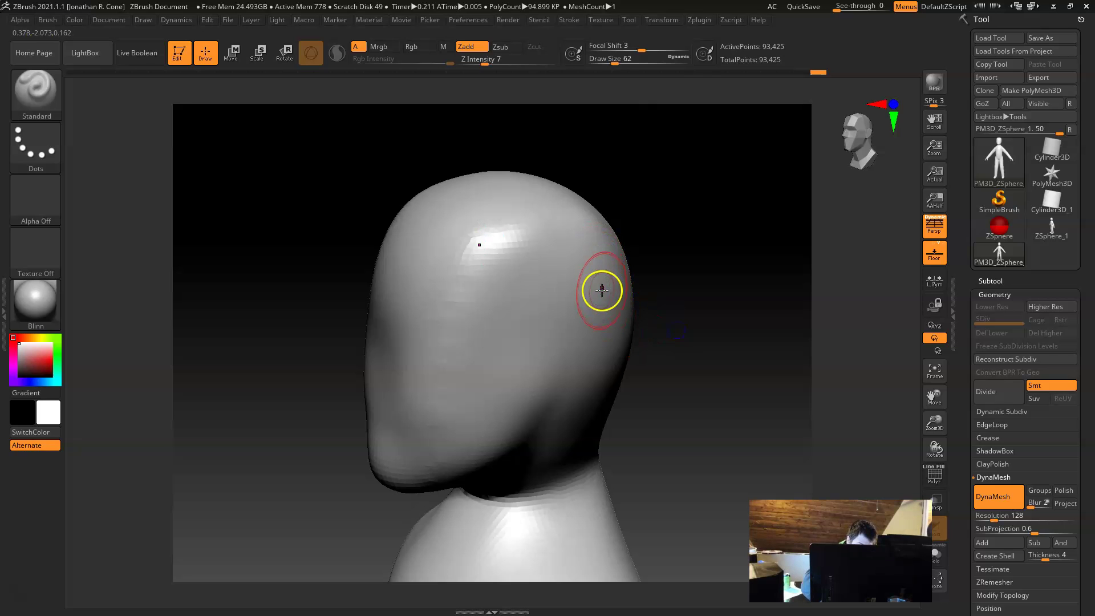
key("shift")
left_click_drag(506, 263, 464, 335, "shift")
mouse_move(673, 266)
left_mouse_down()
mouse_move(725, 285)
mouse_move(709, 280)
left_mouse_up()
mouse_move(695, 325)
left_mouse_down()
mouse_move(683, 330)
mouse_move(680, 307)
left_mouse_up()
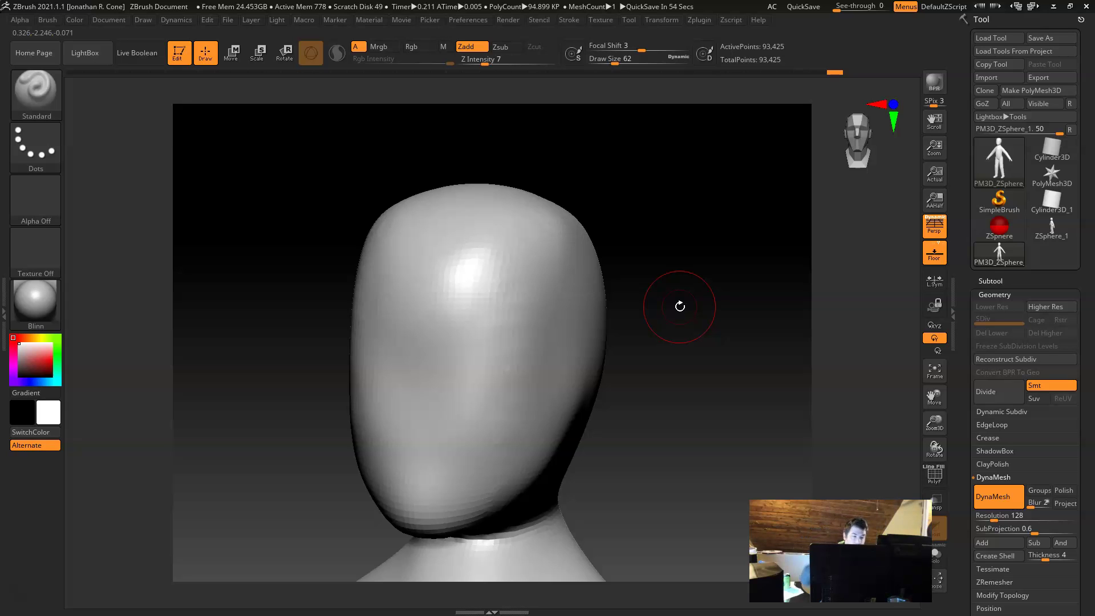
Step: Build up the upper side of the skull with light Standard brush strokes and smooth the surface
left_click_drag(676, 276, 594, 212)
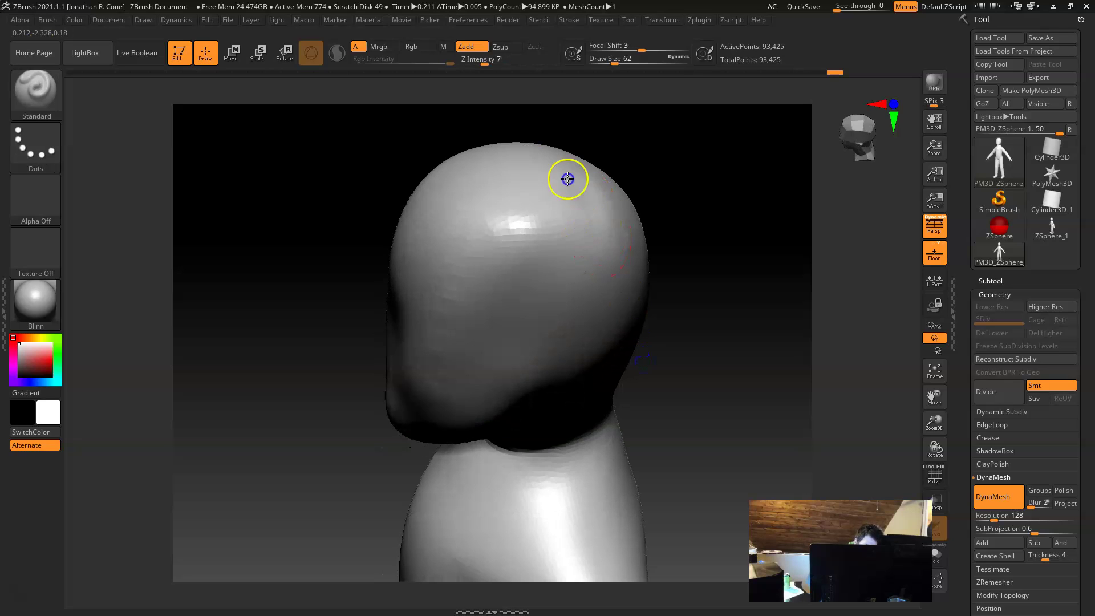
left_click_drag(476, 256, 507, 245)
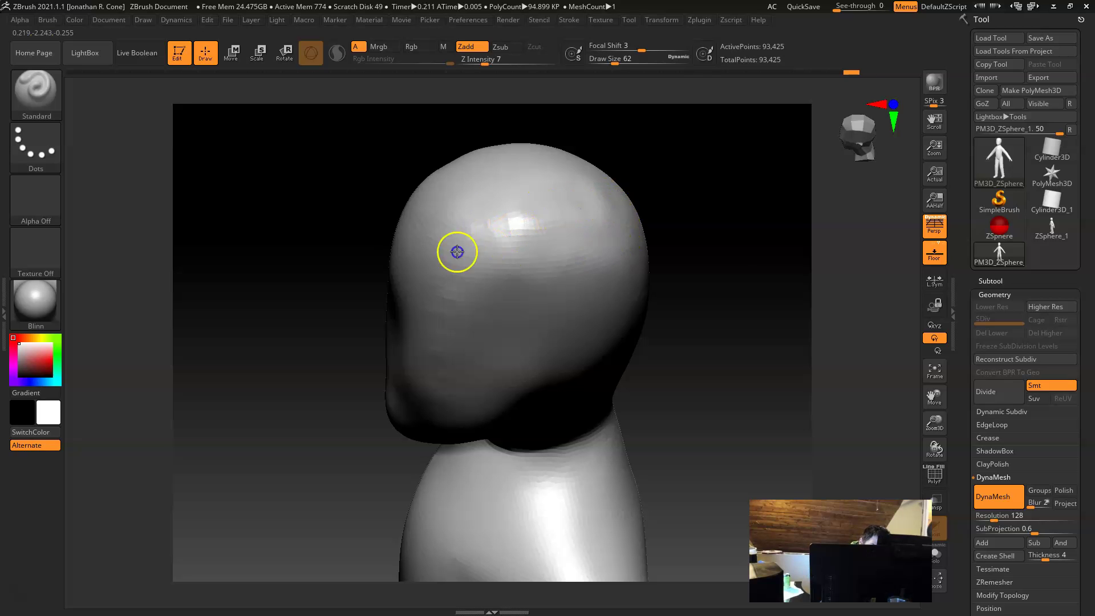
mouse_move(724, 288)
left_mouse_down()
mouse_move(755, 268)
mouse_move(711, 281)
mouse_move(760, 265)
mouse_move(722, 290)
mouse_move(648, 273)
left_mouse_up()
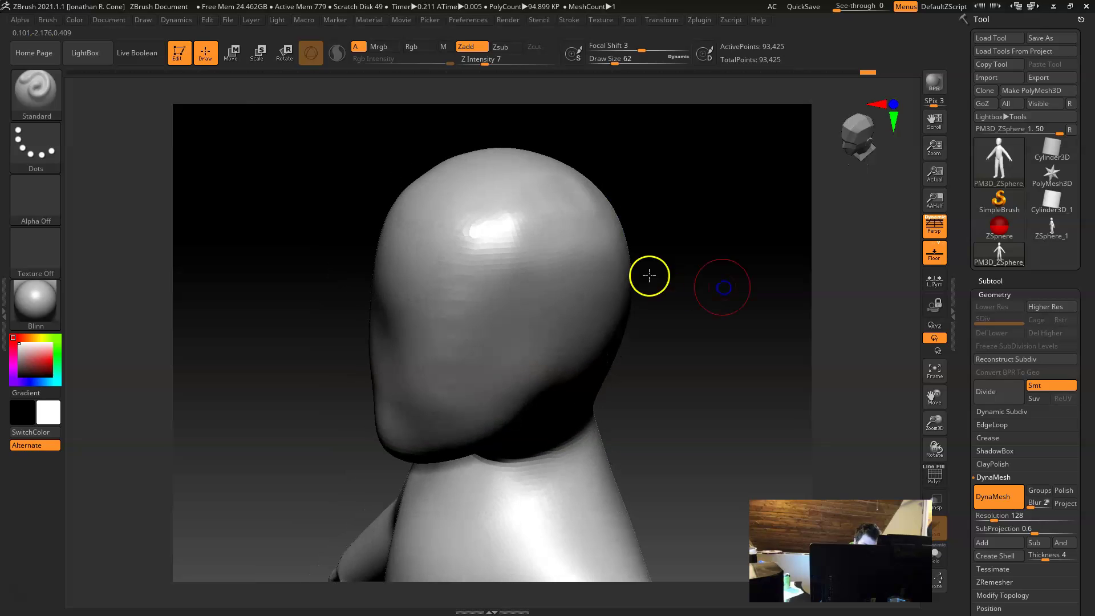
key("shift")
mouse_move(704, 306)
left_mouse_down()
mouse_move(714, 288)
mouse_move(663, 321)
mouse_move(635, 289)
left_mouse_up()
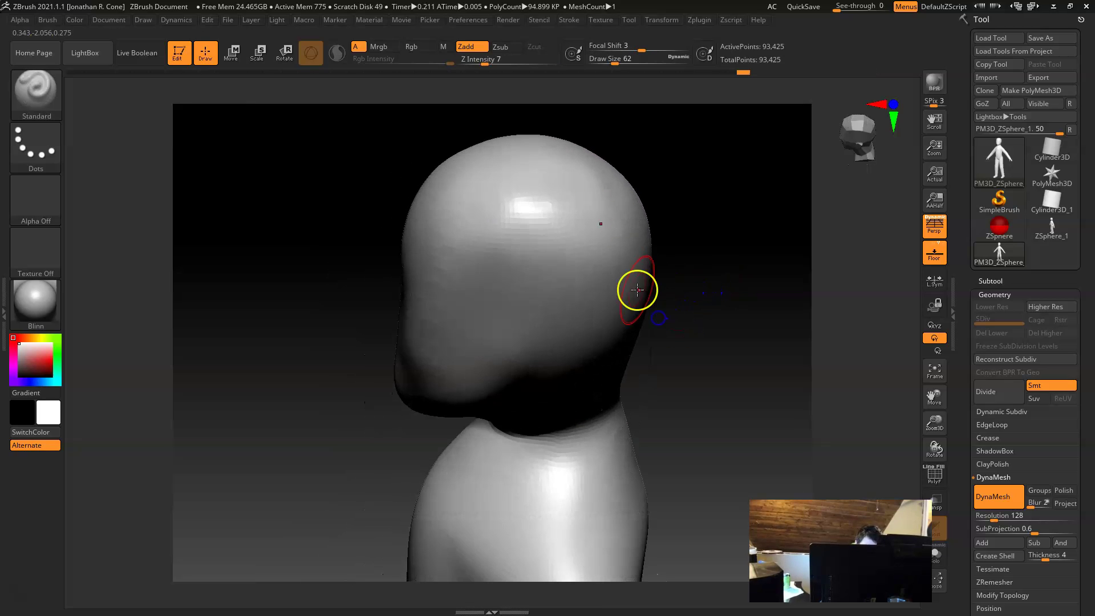
Step: Round out the crown and forehead with the Smooth and Standard brushes
key("shift")
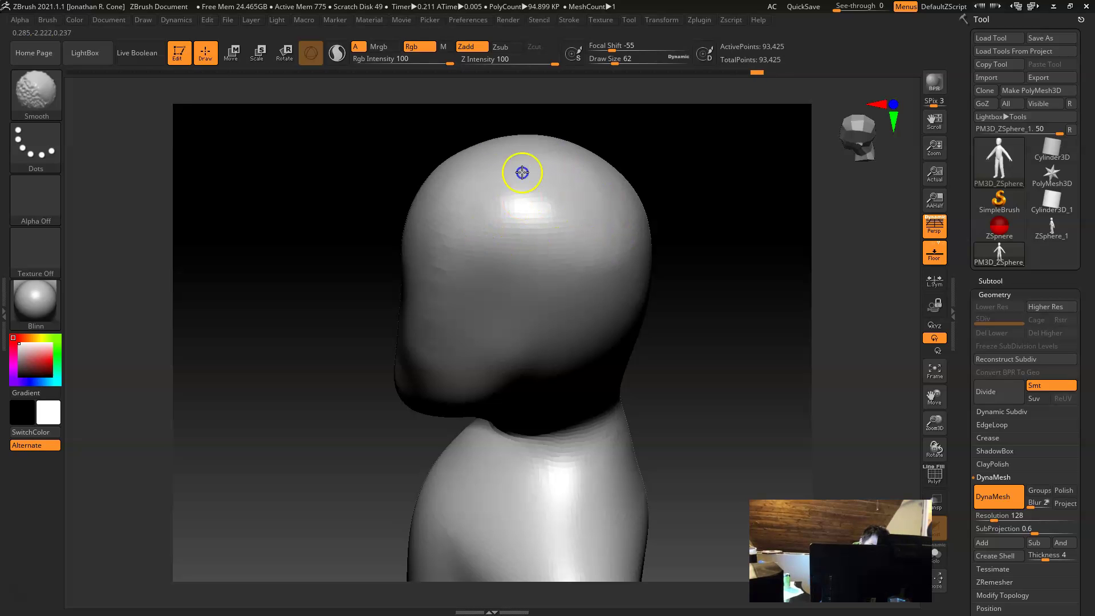
mouse_move(728, 294)
left_mouse_down()
mouse_move(760, 261)
mouse_move(699, 298)
mouse_move(635, 216)
mouse_move(559, 151)
left_mouse_up()
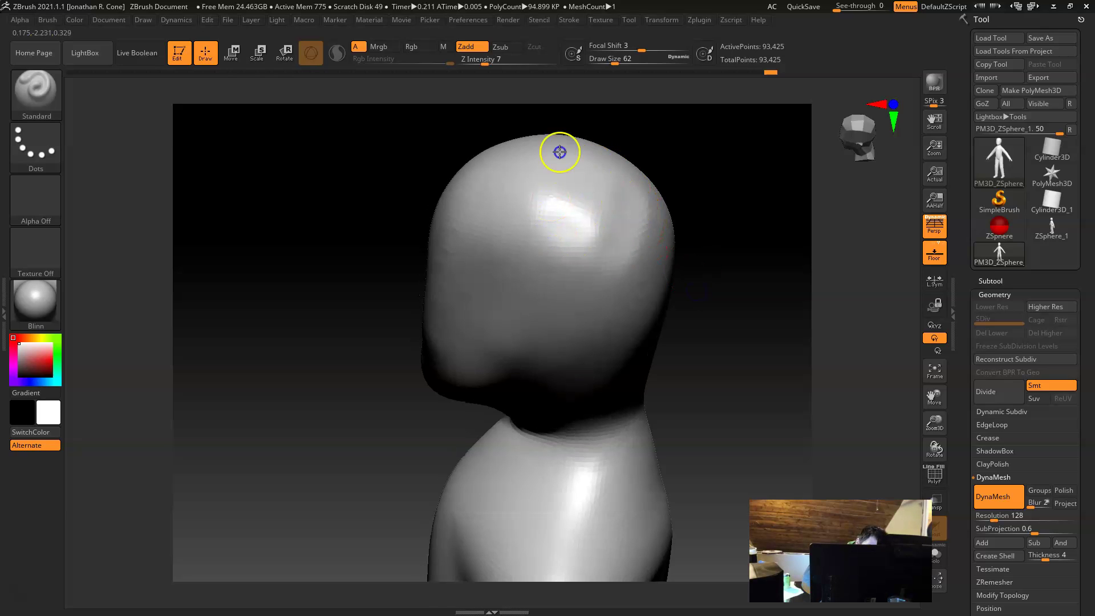
key("shift")
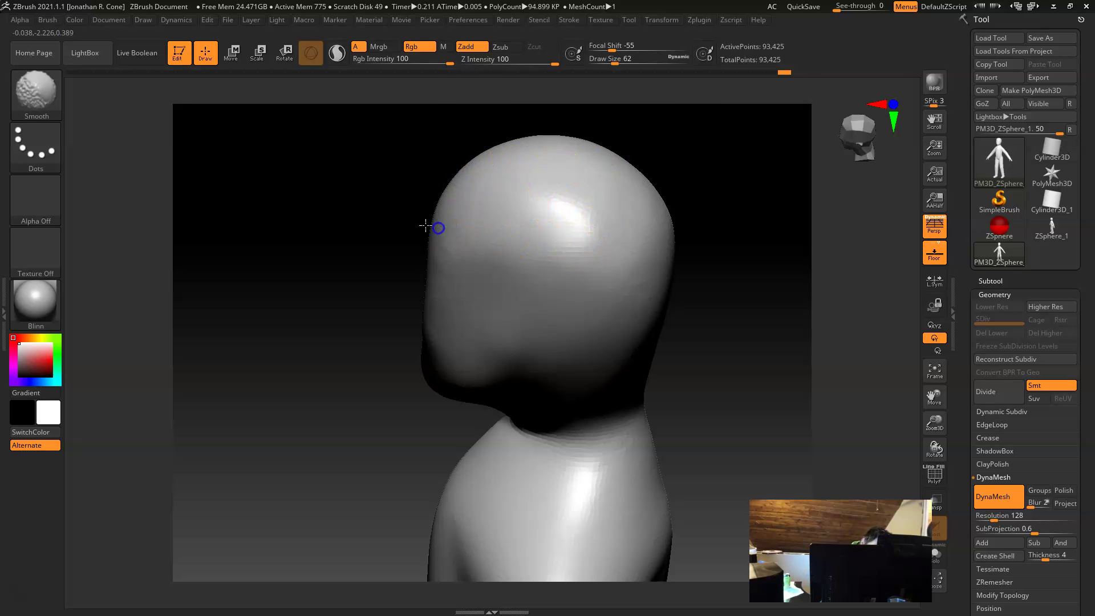
Step: Refine the cheek and smooth the side of the head from a profile view
mouse_move(734, 277)
left_mouse_down()
mouse_move(785, 242)
mouse_move(755, 248)
left_mouse_up()
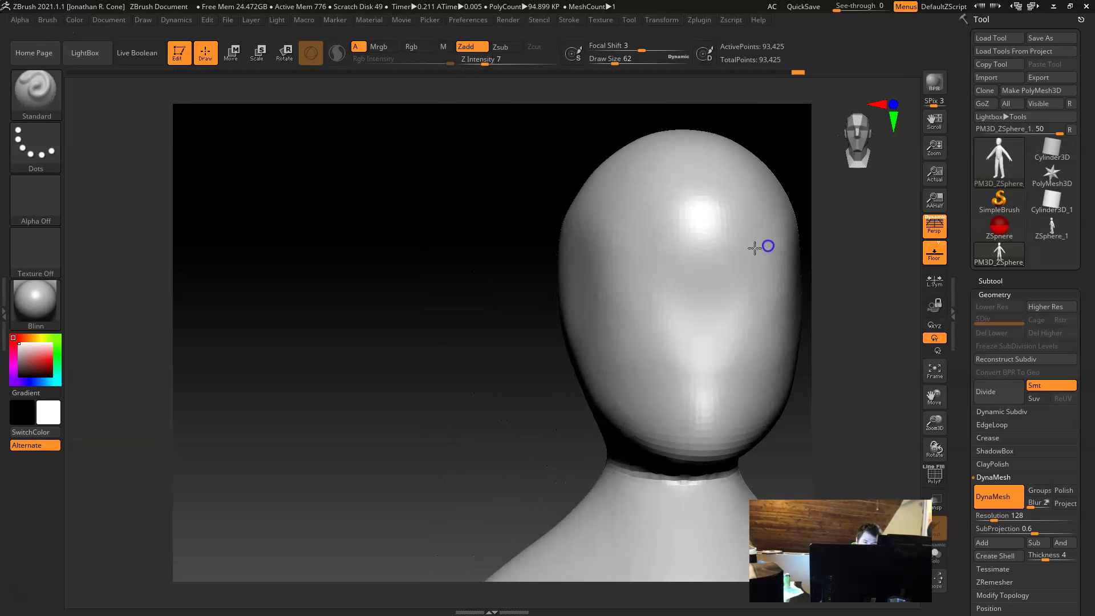
left_click_drag(384, 379, 313, 374)
left_click_drag(730, 359, 673, 374)
key("ctrl")
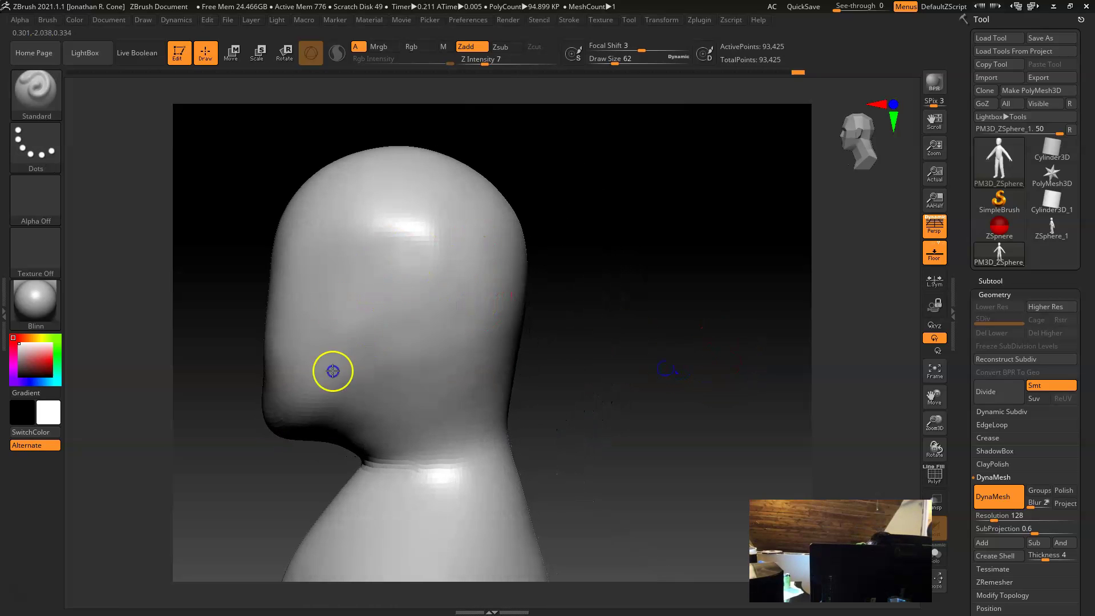
key("shift")
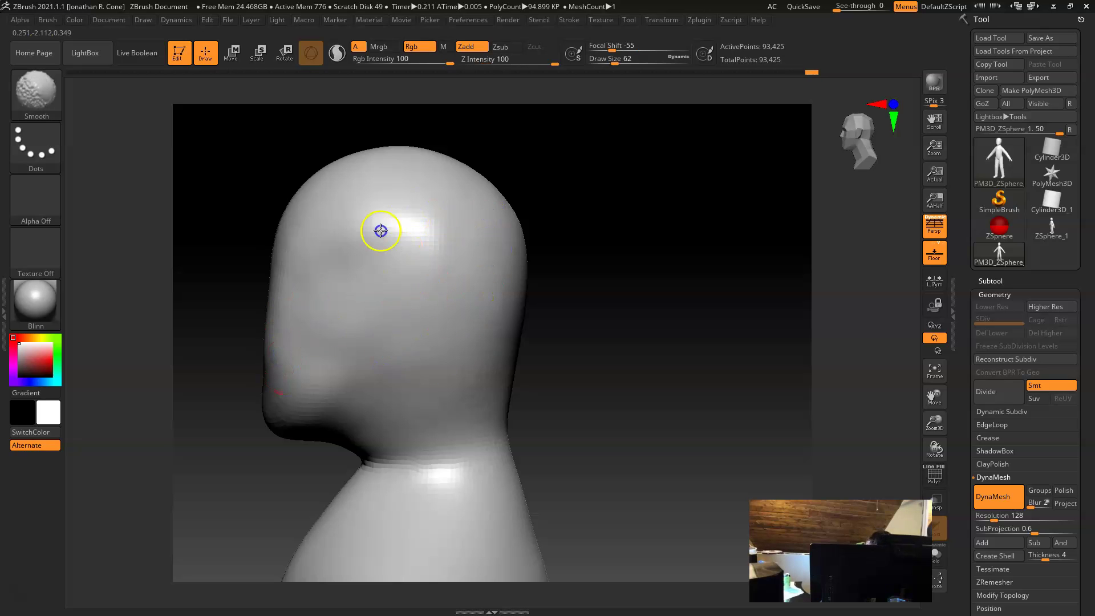
Step: Set the draw size to 53, sculpt the jawline from below the ear towards the chin, and smooth it
key("space")
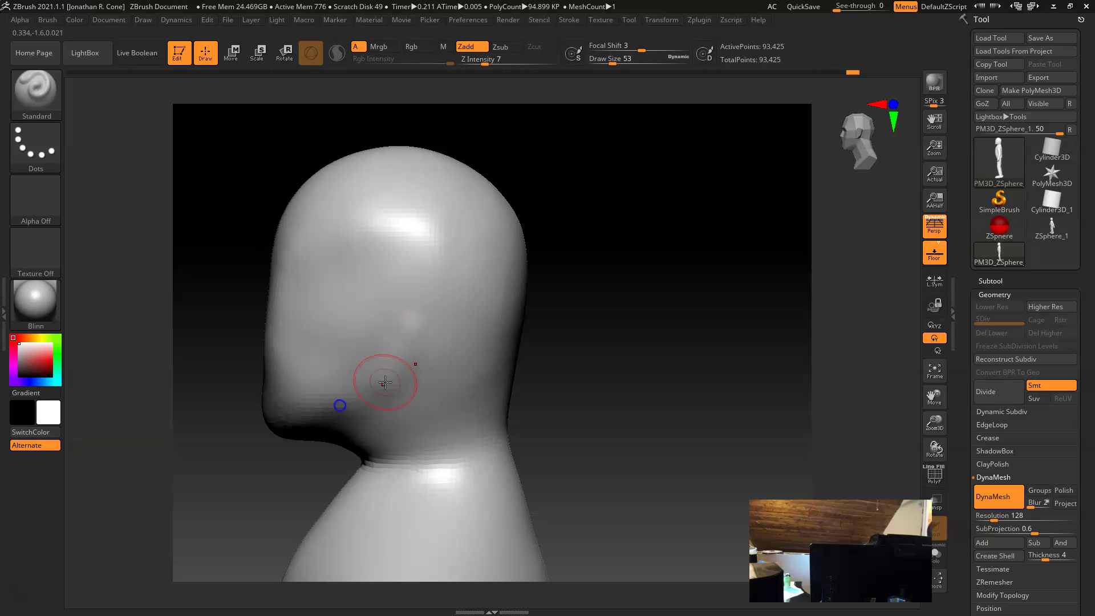
left_click_drag(415, 341, 381, 397)
mouse_move(419, 341)
left_mouse_down()
mouse_move(399, 375)
mouse_move(389, 359)
mouse_move(369, 408)
left_mouse_up()
key("shift")
Step: Block out the ear at draw size 36, smooth around it, and remesh the figure with DynaMesh
mouse_move(410, 357)
left_mouse_down()
mouse_move(413, 337)
mouse_move(430, 332)
mouse_move(433, 298)
mouse_move(439, 323)
mouse_move(416, 276)
left_mouse_up()
key("space")
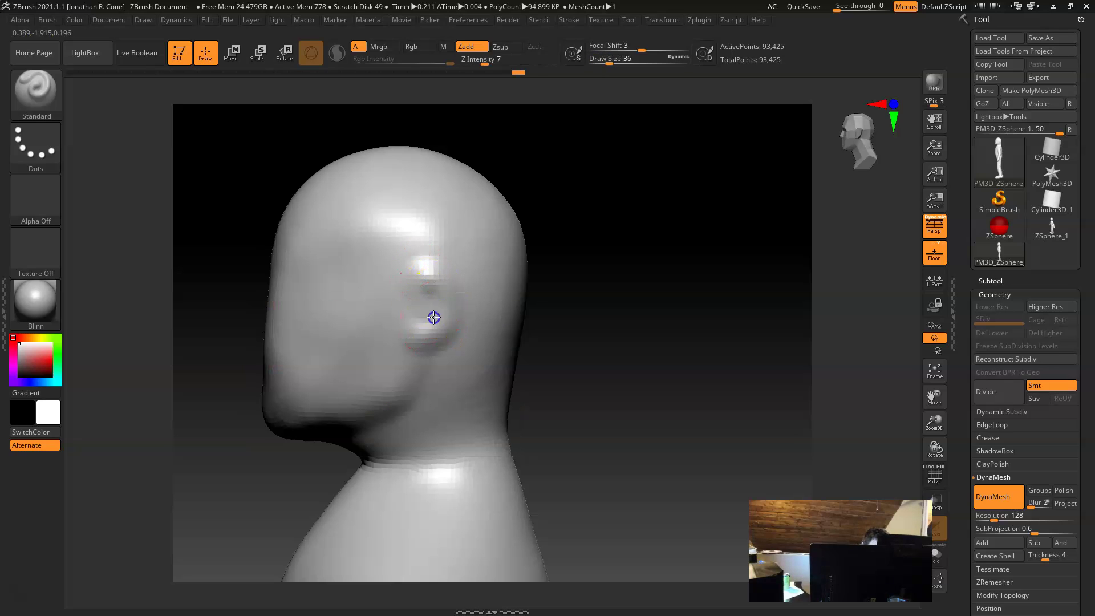
key("shift")
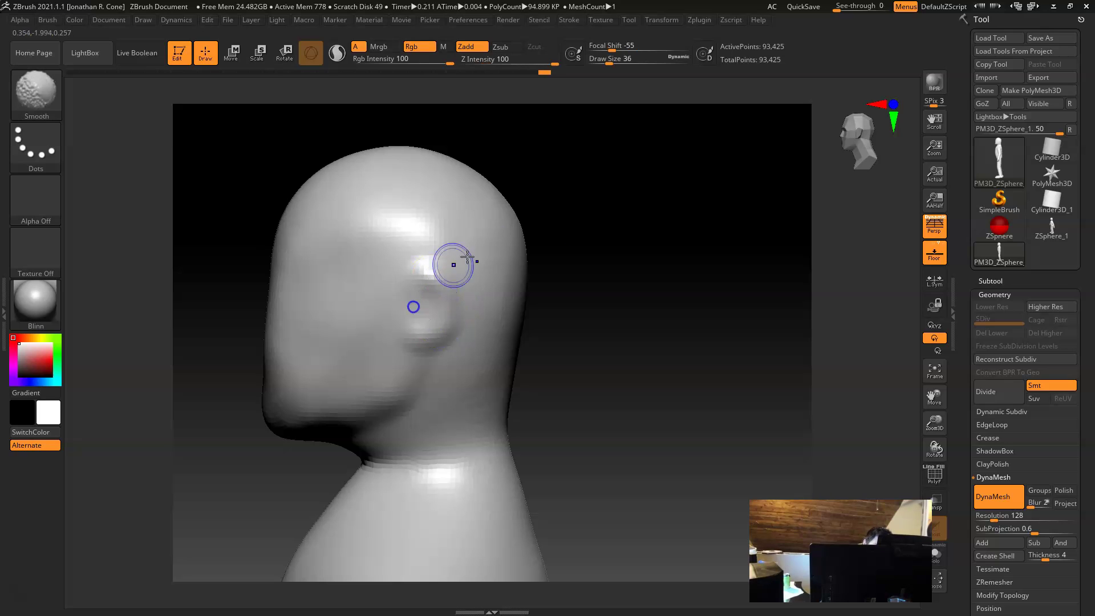
left_click_drag(626, 363, 628, 365)
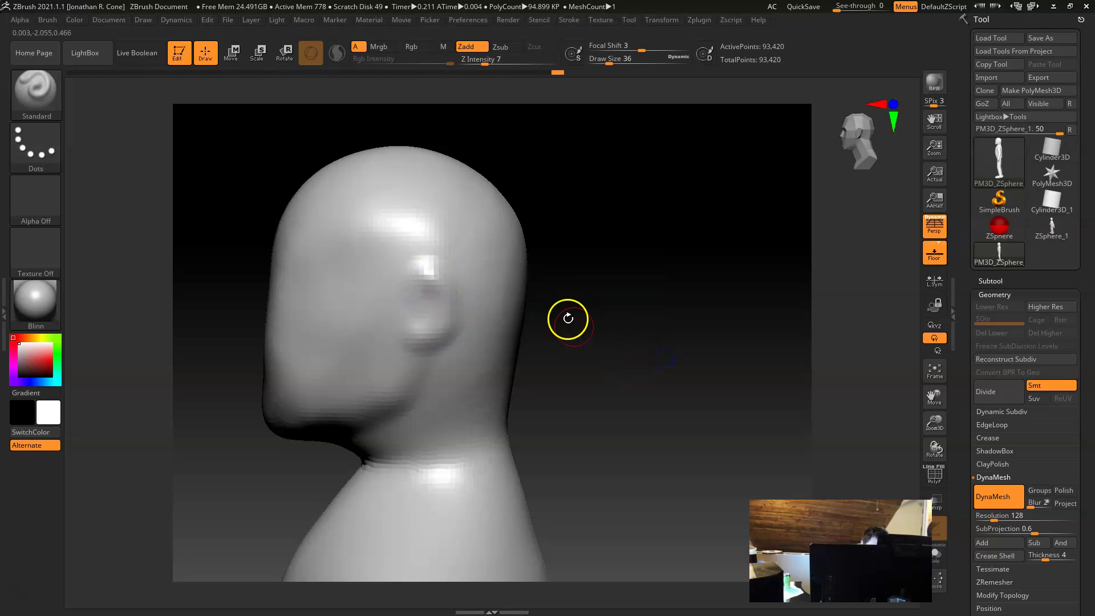
left_click_drag(573, 195, 687, 321, "ctrl")
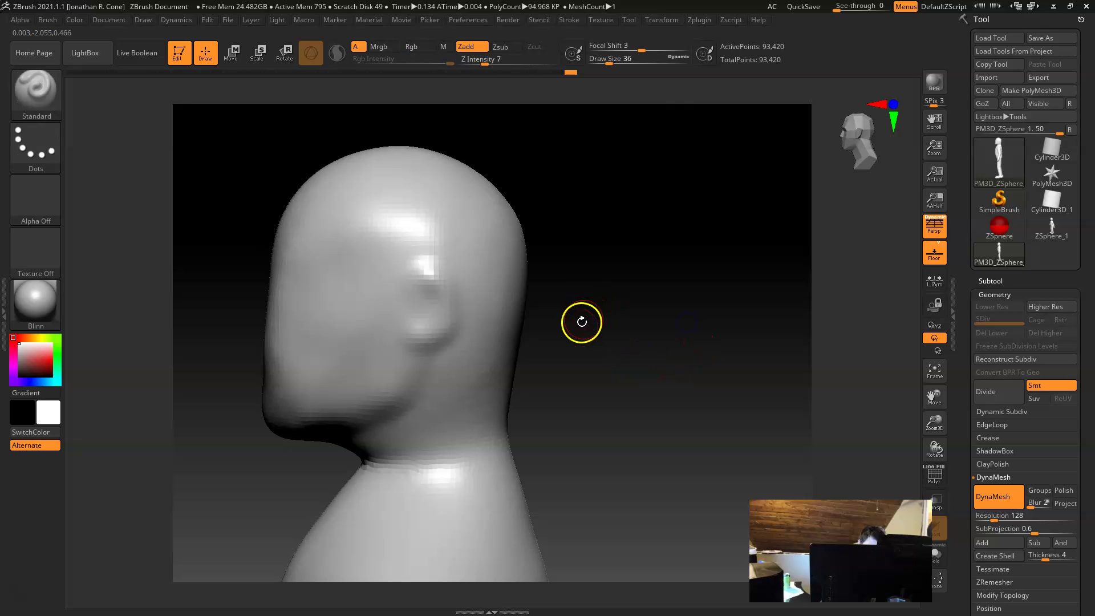
Step: Smooth the chin, mouth area and underside of the jaw
mouse_move(597, 313)
left_mouse_down()
mouse_move(559, 322)
mouse_move(631, 293)
mouse_move(570, 348)
mouse_move(631, 357)
mouse_move(652, 327)
mouse_move(452, 324)
left_mouse_up()
key("shift")
left_click_drag(377, 309, 346, 285, "shift")
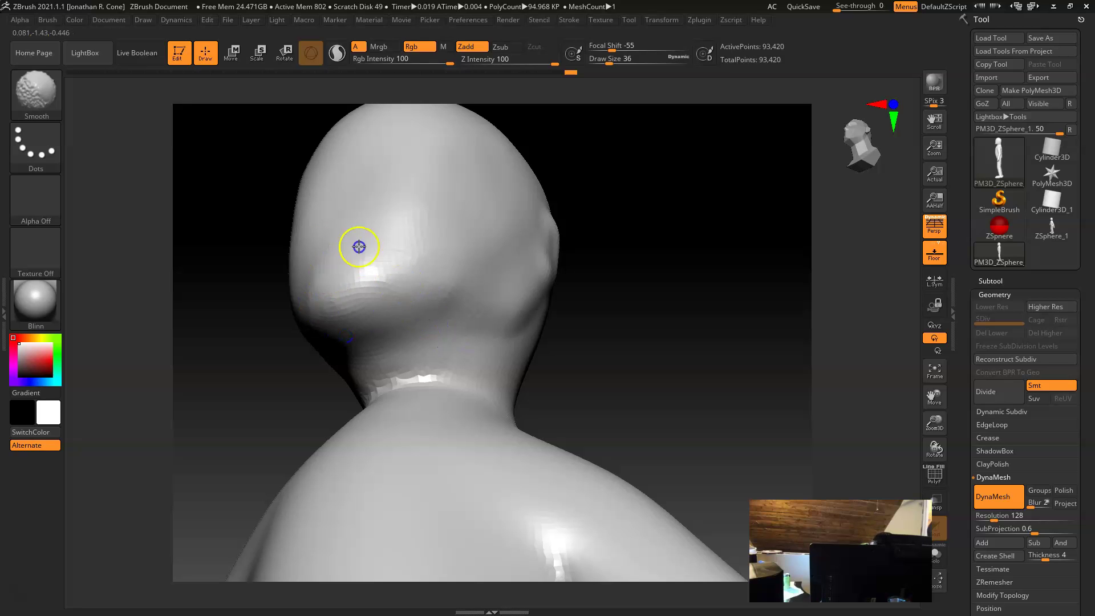
mouse_move(641, 276)
left_mouse_down()
mouse_move(692, 298)
mouse_move(656, 342)
left_mouse_up()
key("shift")
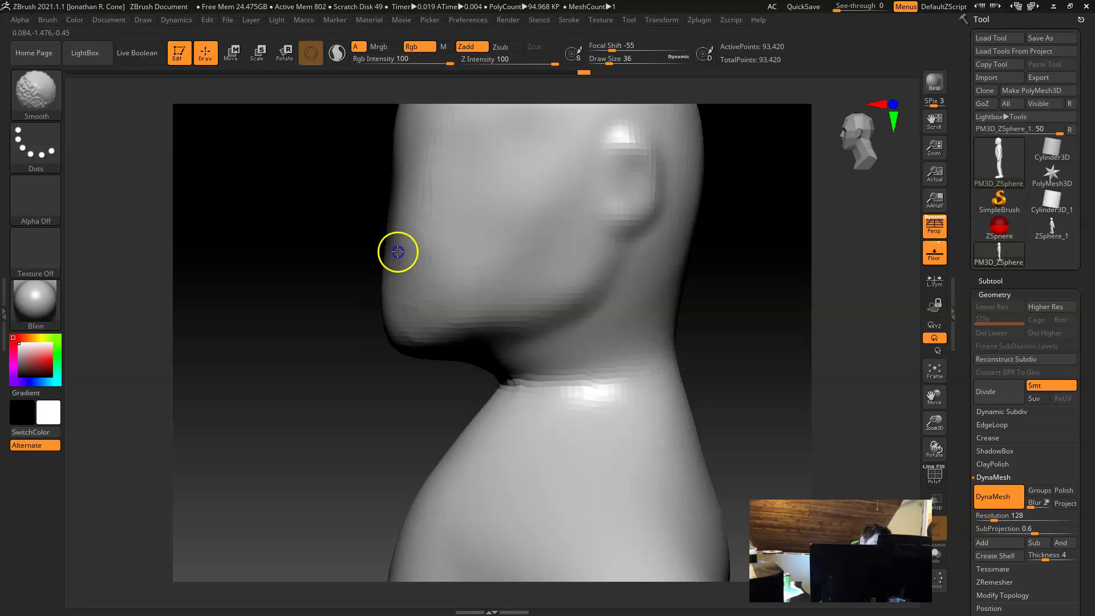
left_click_drag(406, 434, 376, 399)
Step: Sculpt strokes along the lower jaw and chin with the Standard brush and smooth them
mouse_move(658, 313)
left_mouse_down()
mouse_move(660, 337)
mouse_move(639, 341)
mouse_move(660, 300)
mouse_move(648, 303)
mouse_move(667, 300)
mouse_move(650, 283)
mouse_move(692, 291)
mouse_move(631, 280)
mouse_move(649, 256)
mouse_move(643, 305)
mouse_move(677, 316)
mouse_move(648, 321)
mouse_move(677, 323)
mouse_move(642, 320)
left_mouse_up()
key("space")
mouse_move(499, 417)
left_mouse_down()
mouse_move(484, 430)
mouse_move(418, 420)
mouse_move(496, 412)
mouse_move(433, 425)
left_mouse_up()
left_click_drag(506, 399, 404, 376, "shift")
Step: Carve both eye sockets into the front of the face with the Standard brush at draw size 36
left_click_drag(600, 305, 628, 331)
left_click_drag(487, 276, 500, 281)
key("space")
left_click_drag(627, 327, 621, 327)
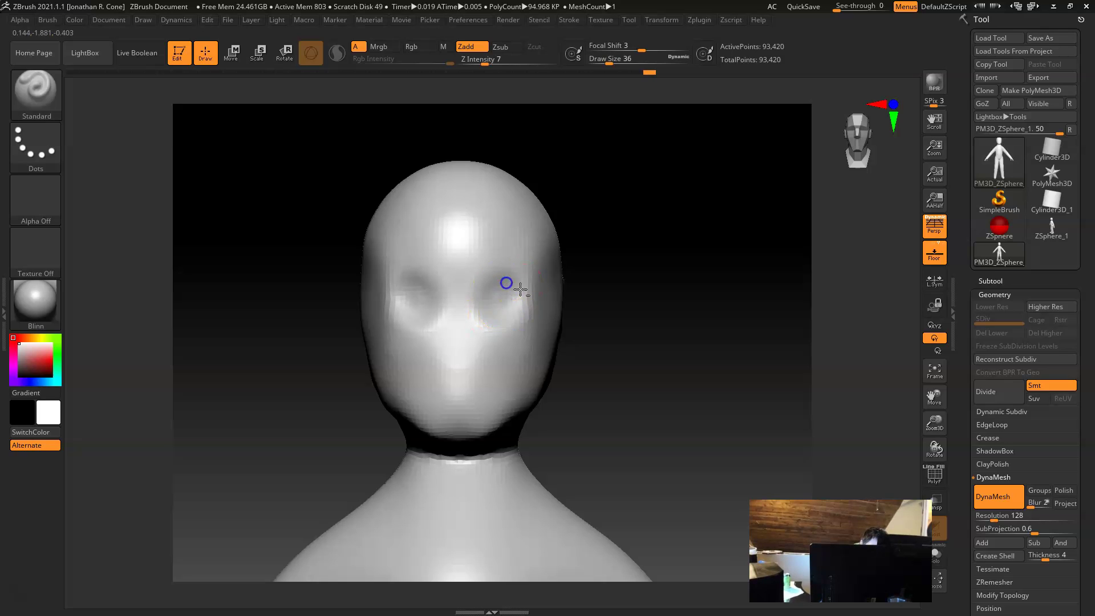
left_click_drag(522, 301, 529, 299, "alt")
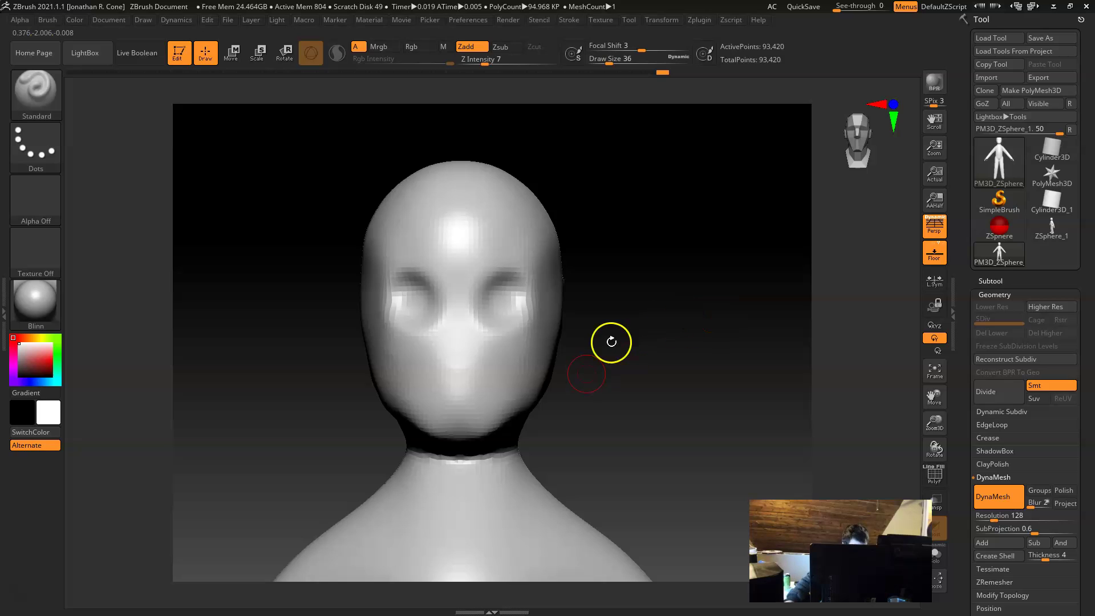
Step: Build up the eyeballs, nose bridge and nose tip, and carve the area around the brow
mouse_move(670, 379)
left_mouse_down()
mouse_move(651, 378)
mouse_move(662, 376)
left_mouse_up()
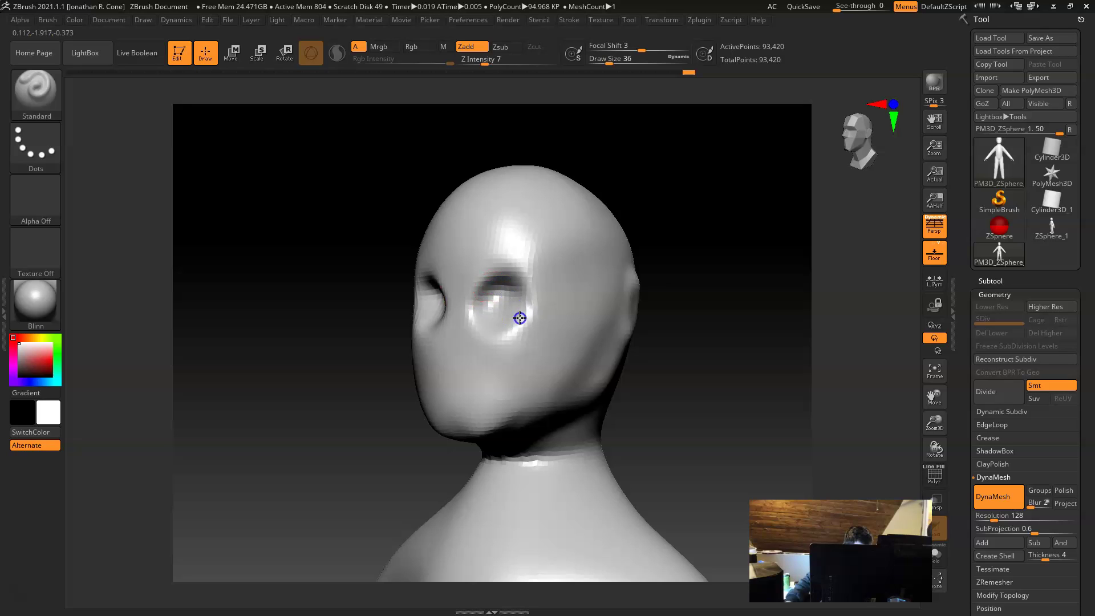
mouse_move(482, 326)
left_mouse_down()
mouse_move(516, 320)
mouse_move(462, 263)
left_mouse_up()
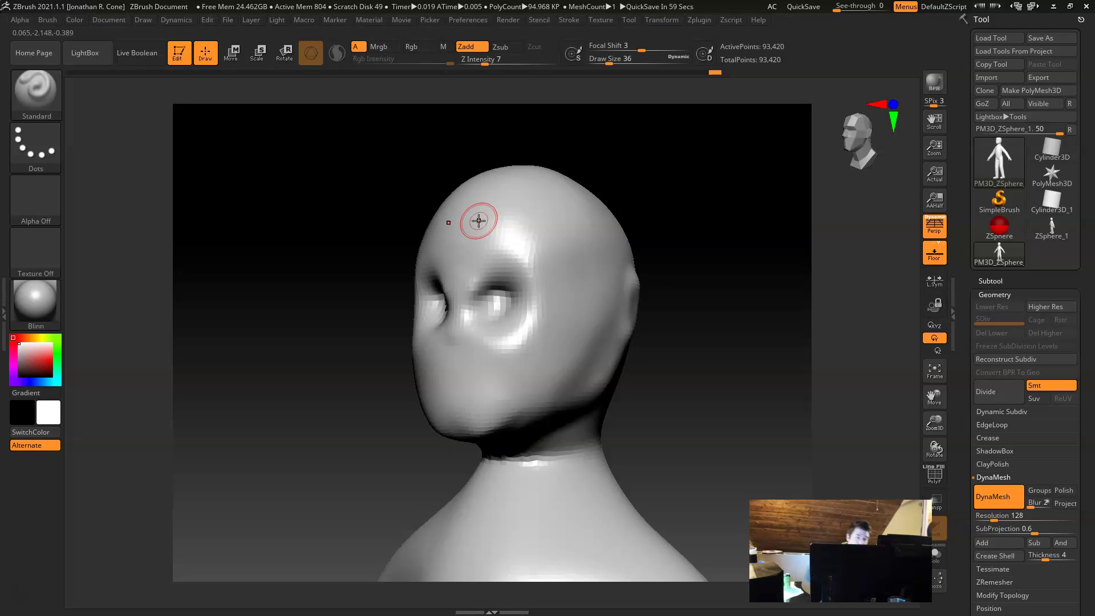
left_click_drag(445, 345, 465, 314)
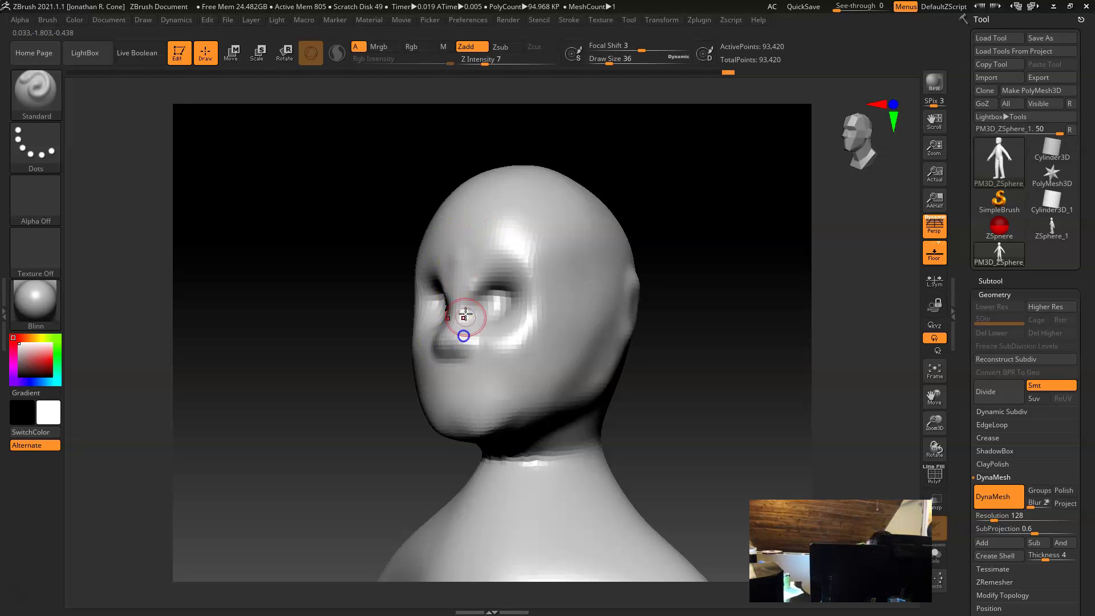
left_click_drag(512, 251, 542, 273, "alt")
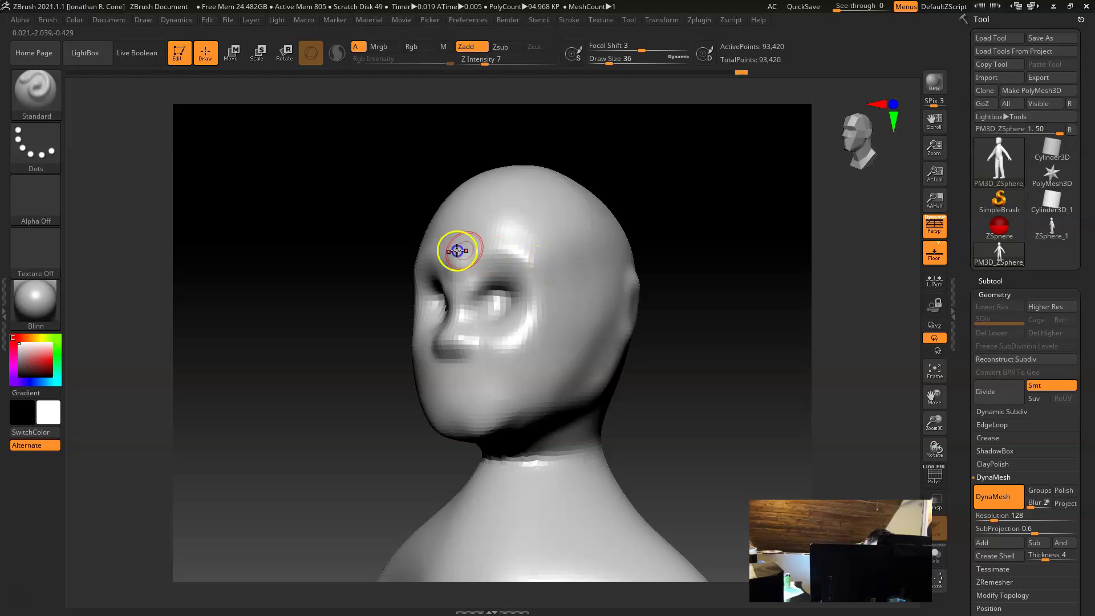
Step: Smooth the cheek below the eye and the mouth and chin area
key("shift")
left_click_drag(489, 363, 457, 348, "shift")
mouse_move(504, 426)
left_mouse_down("shift")
mouse_move(479, 437)
mouse_move(453, 414)
left_mouse_up("shift")
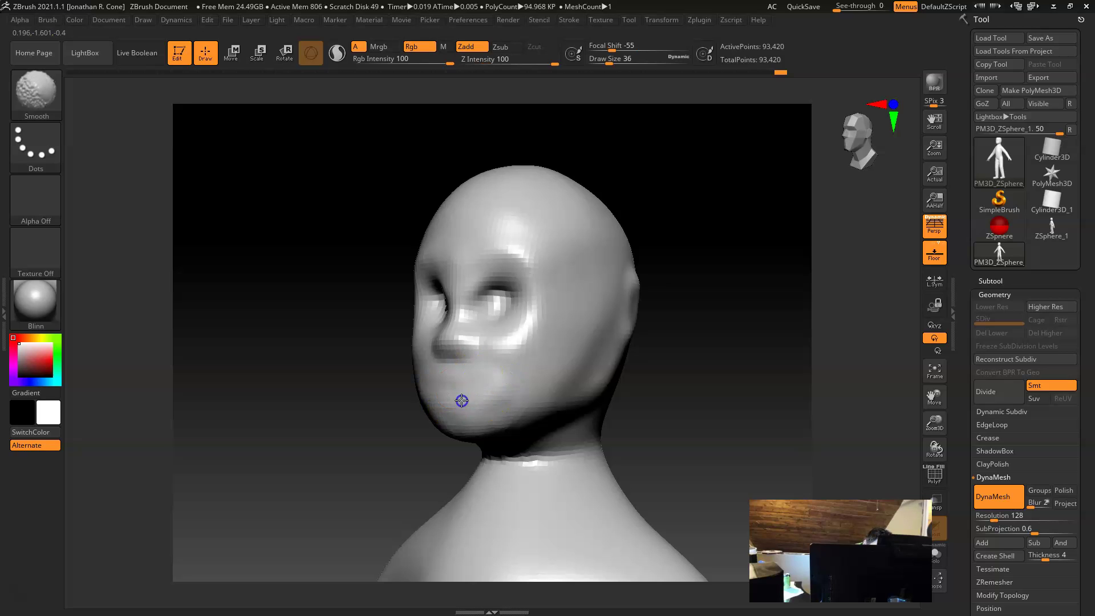
Step: Set the draw size to 56, sculpt the cheekbone area beside the eye, and smooth the side of the face
left_click_drag(351, 464, 372, 465)
key("space")
left_click_drag(545, 336, 549, 335)
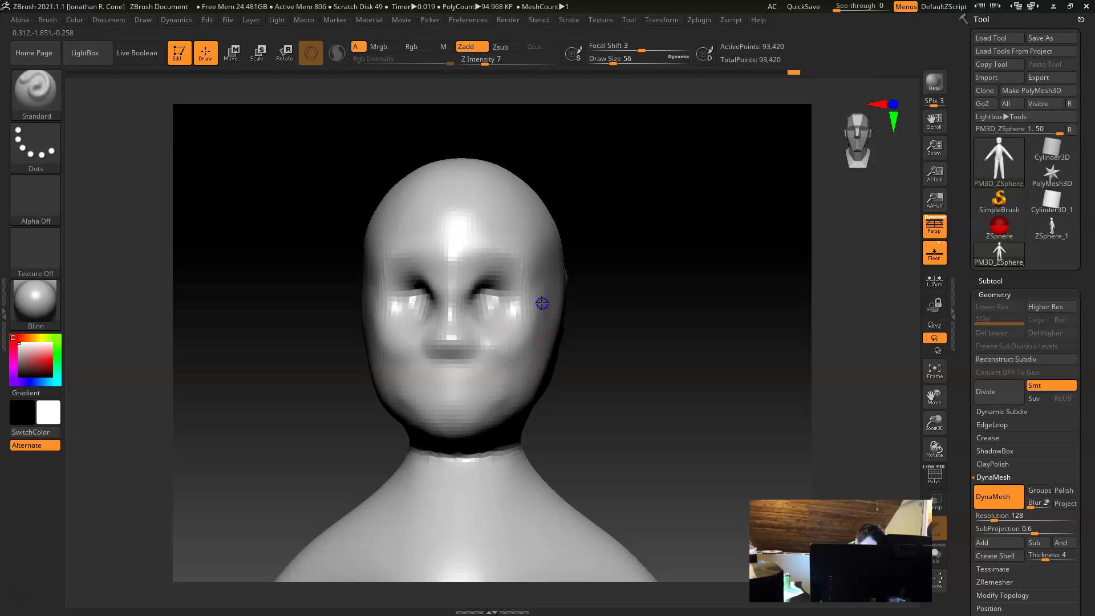
key("shift")
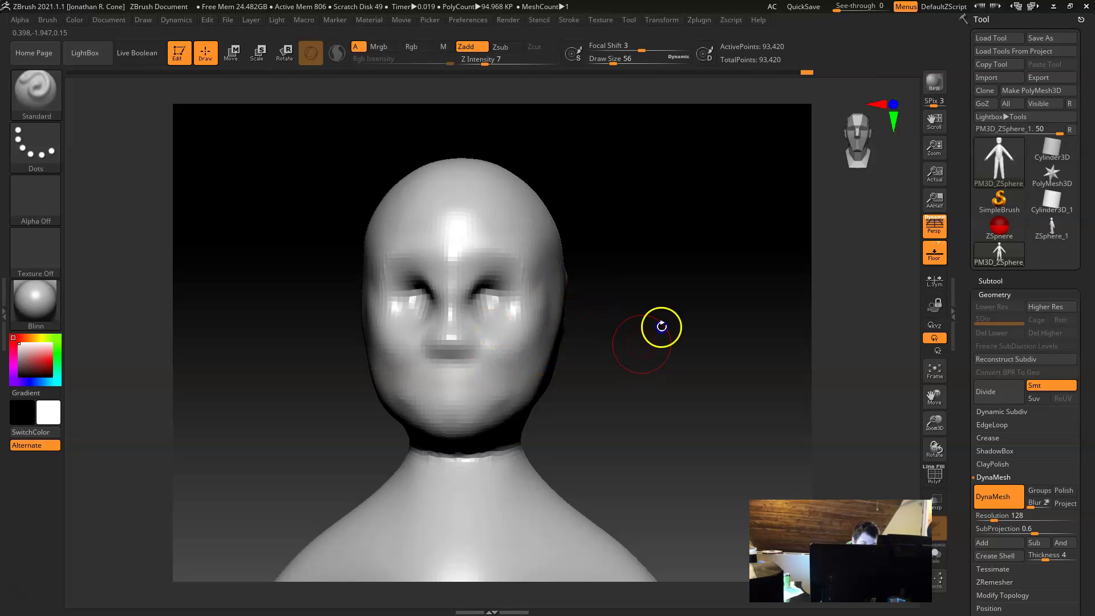
Step: Try a DynaMesh remesh of the figure and undo it
left_click_drag(661, 327, 677, 328, "alt")
left_click_drag(675, 192, 743, 325, "ctrl")
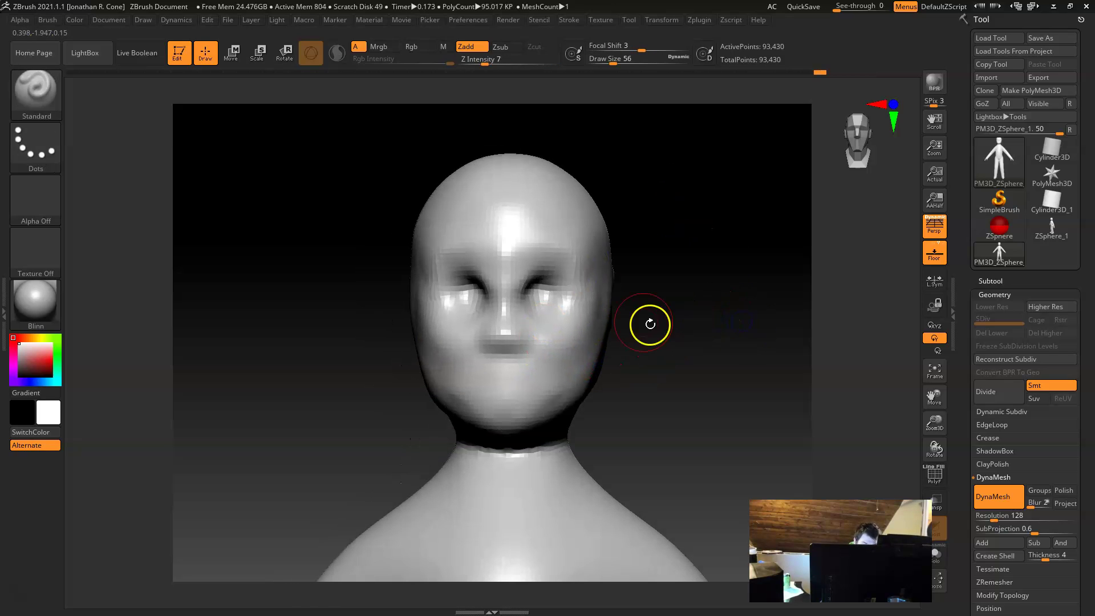
left_click_drag(667, 348, 683, 340)
key("ctrl+z")
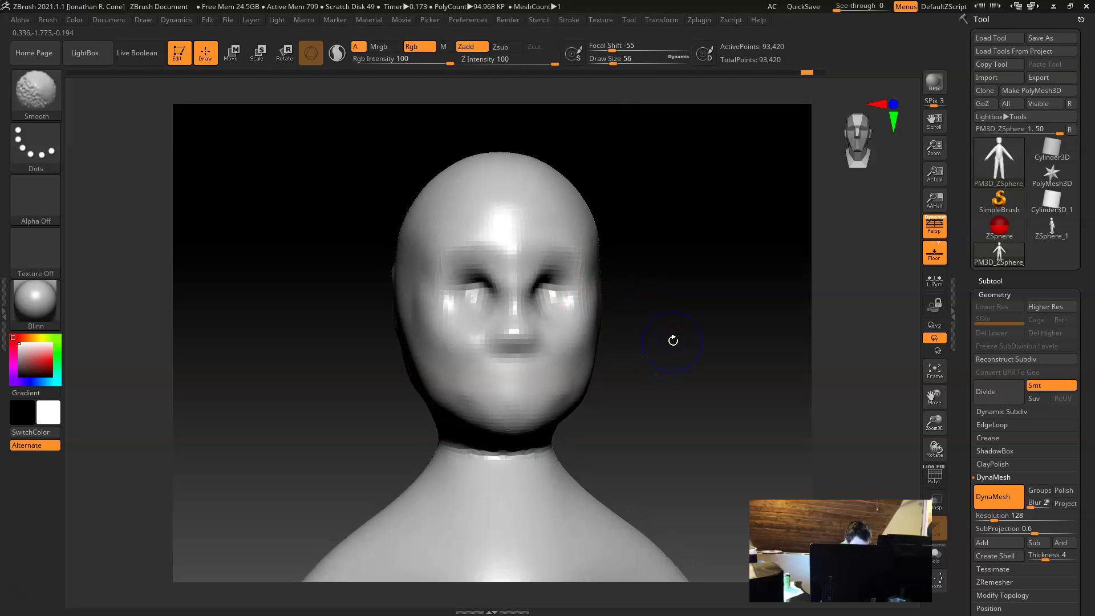
Step: Display the polyframe and remesh the figure with DynaMesh
key("shift+f")
left_click_drag(633, 194, 741, 337, "ctrl")
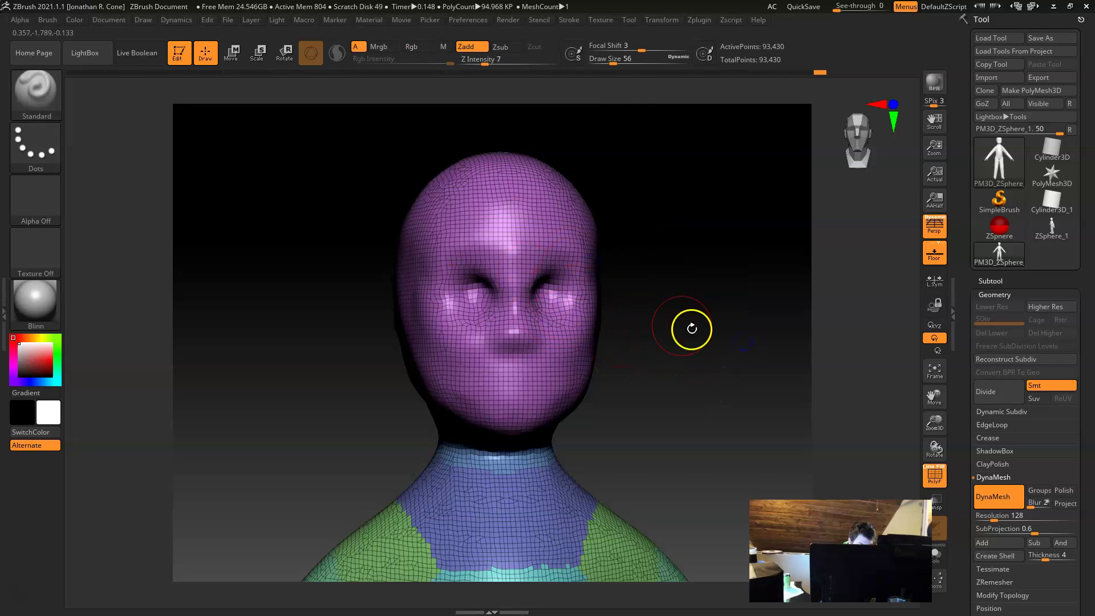
key("ctrl+f")
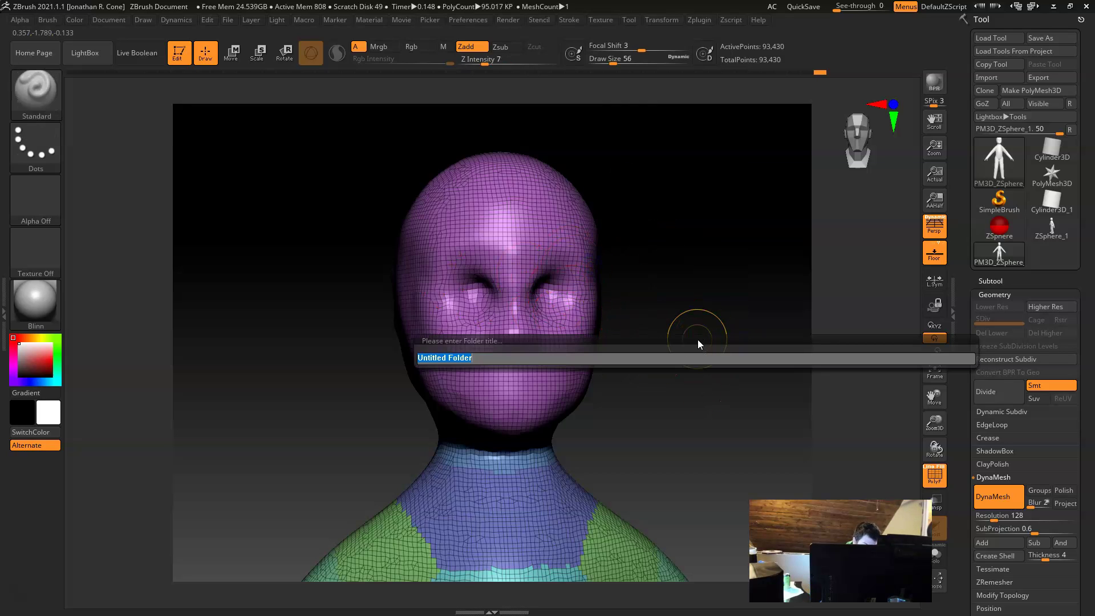
type("F")
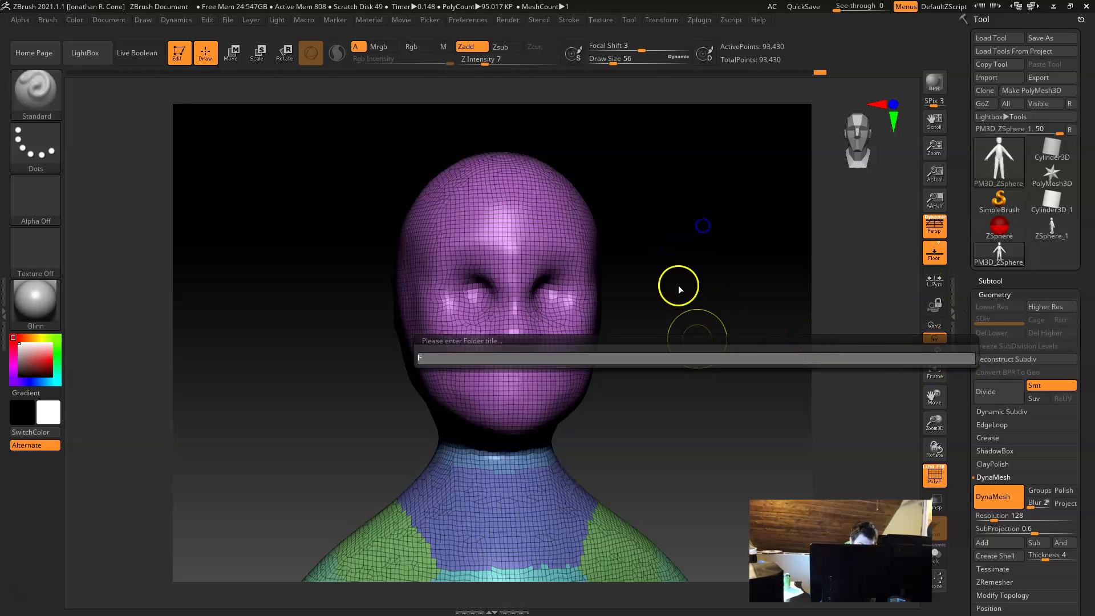
left_click(754, 168)
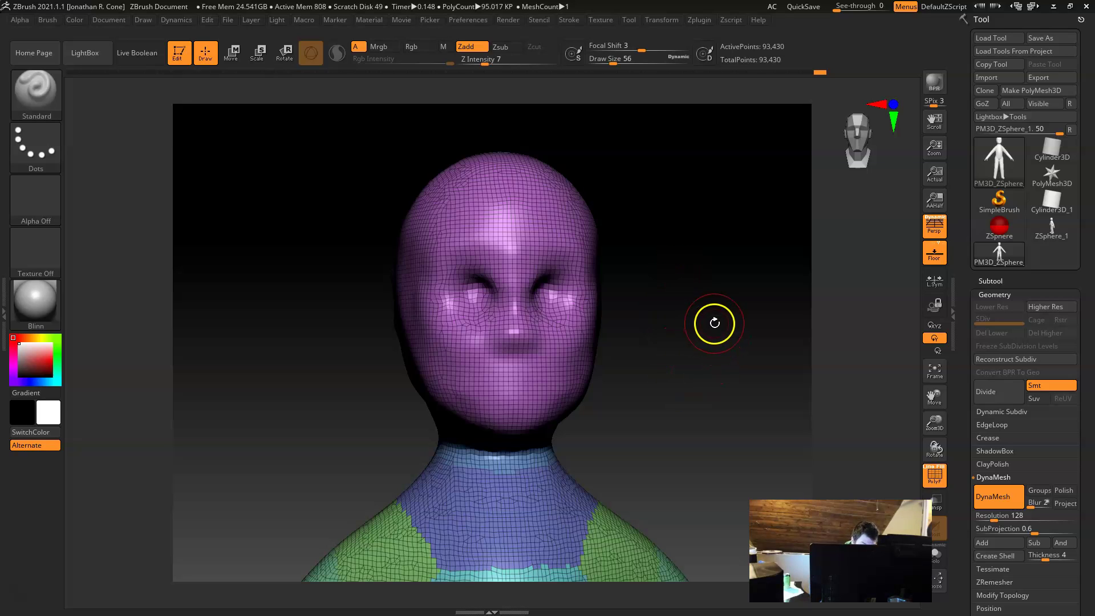
Step: Turn off the polyframe display
key("shift")
key("shift+f")
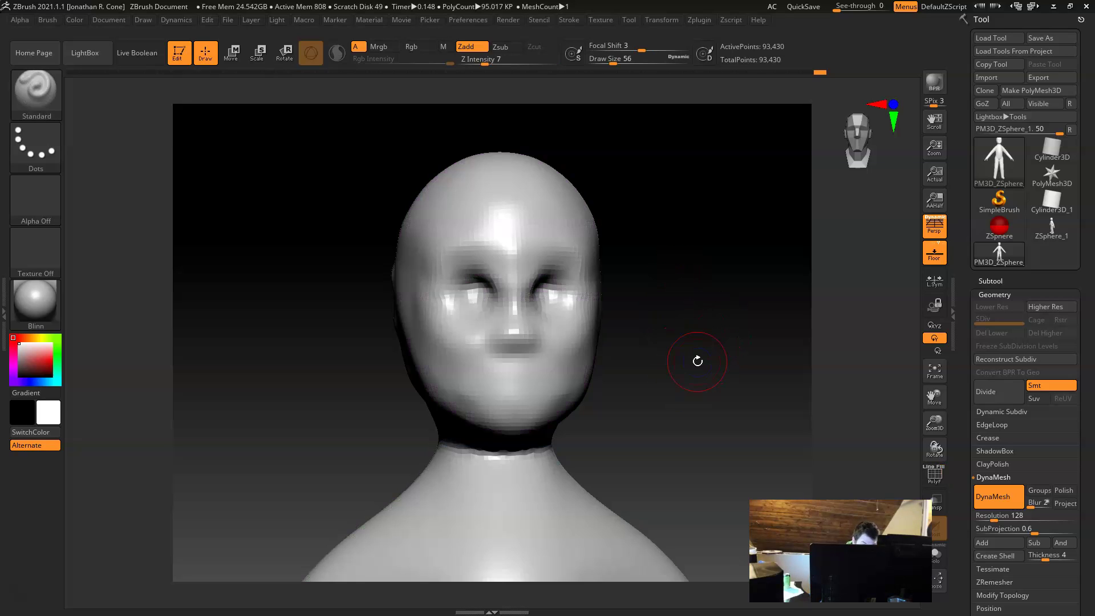
Step: Reshape the lower jaw with the Move brush at draw size 127
left_click_drag(695, 314, 675, 300)
key("shift")
mouse_move(746, 357)
left_mouse_down()
mouse_move(734, 360)
mouse_move(724, 394)
left_mouse_up()
key("b")
key("m")
key("v")
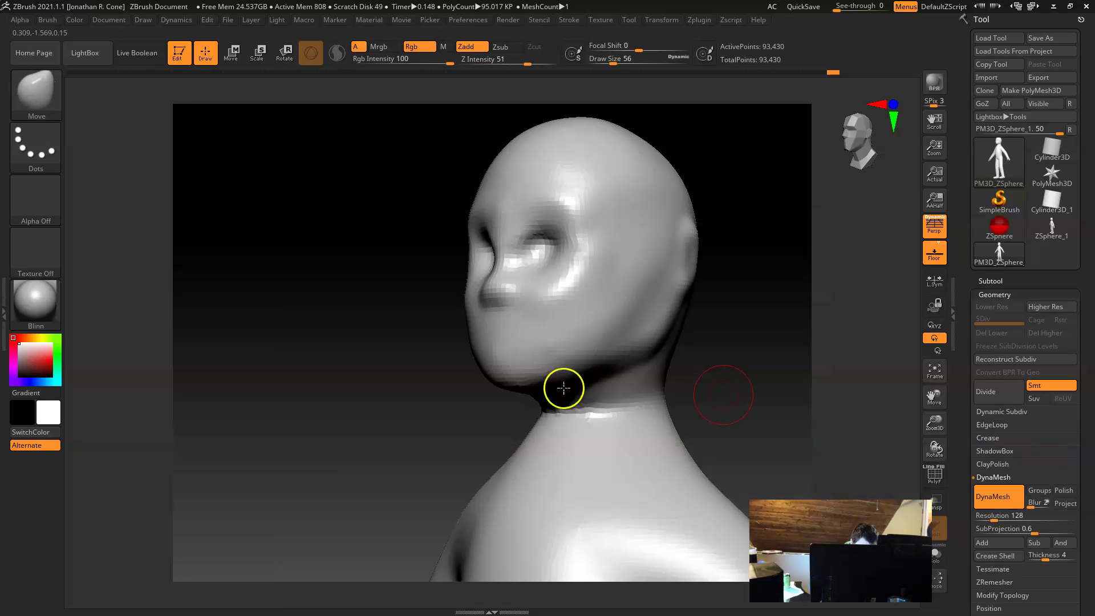
key("space")
mouse_move(532, 370)
left_mouse_down()
mouse_move(563, 373)
mouse_move(602, 351)
left_mouse_up()
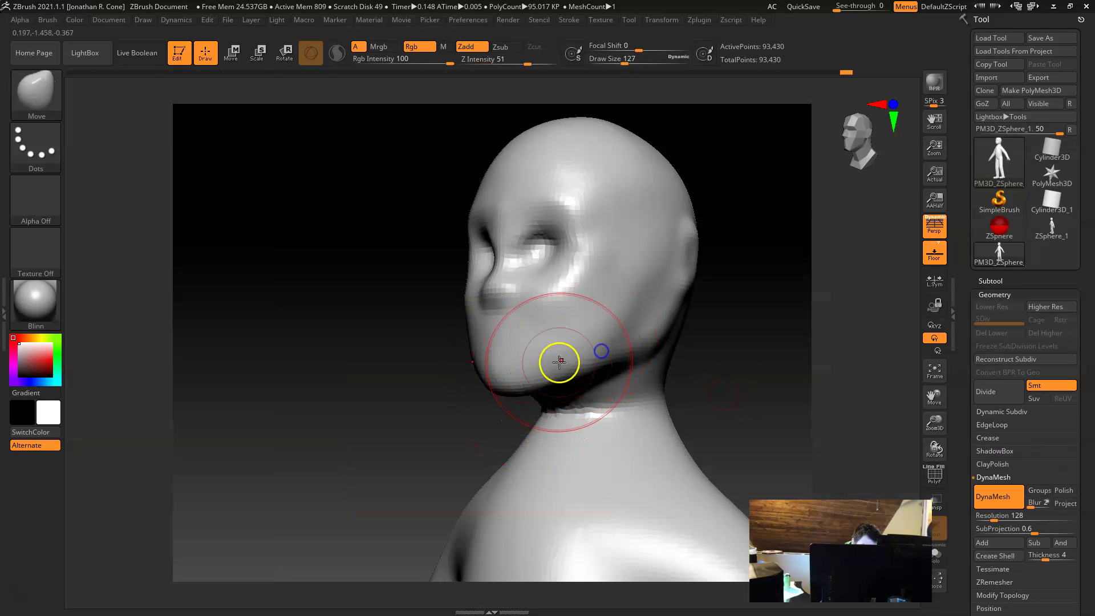
Step: Reshape the sides of the head with the Move brush at draw size 251
left_click_drag(719, 297, 773, 308)
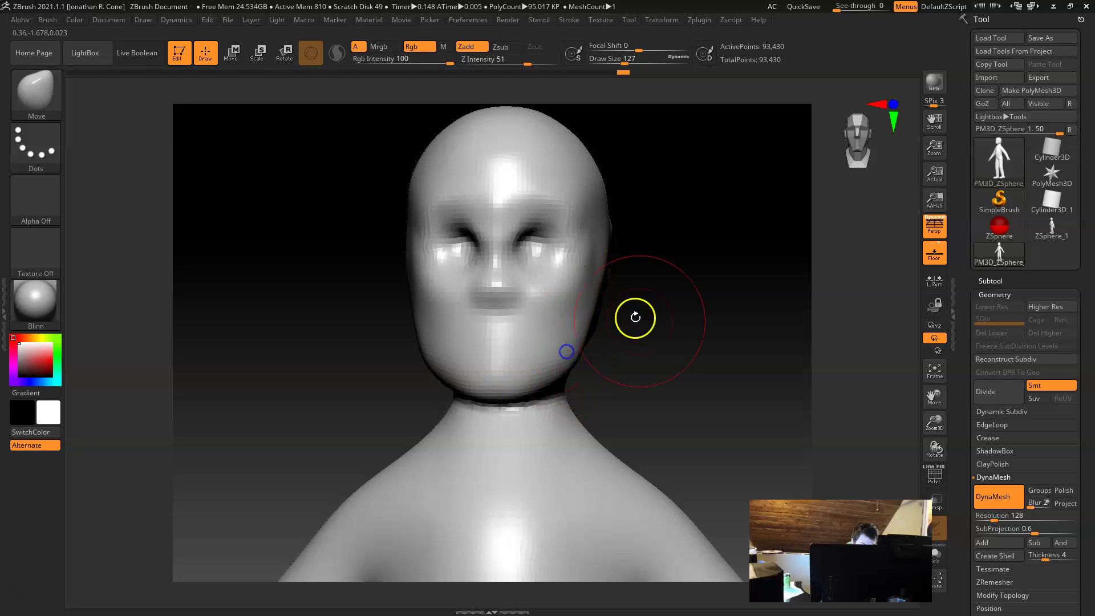
left_click_drag(636, 317, 675, 323)
key("space")
mouse_move(643, 255)
left_mouse_down()
mouse_move(657, 255)
mouse_move(692, 301)
mouse_move(608, 263)
mouse_move(668, 337)
left_mouse_up()
left_click_drag(674, 285, 667, 317, "alt")
left_click_drag(584, 251, 558, 255)
mouse_move(683, 381)
left_mouse_down()
mouse_move(687, 360)
mouse_move(690, 375)
mouse_move(645, 371)
mouse_move(641, 338)
left_mouse_up()
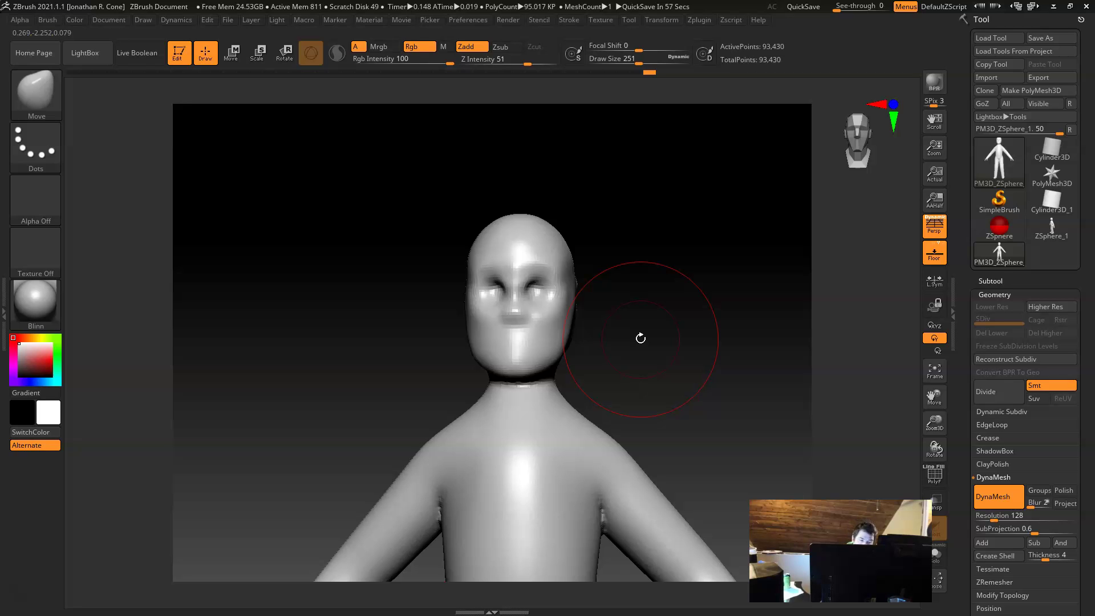
Step: Remesh the figure with DynaMesh and display the polyframe
left_click_drag(657, 205, 670, 362, "ctrl")
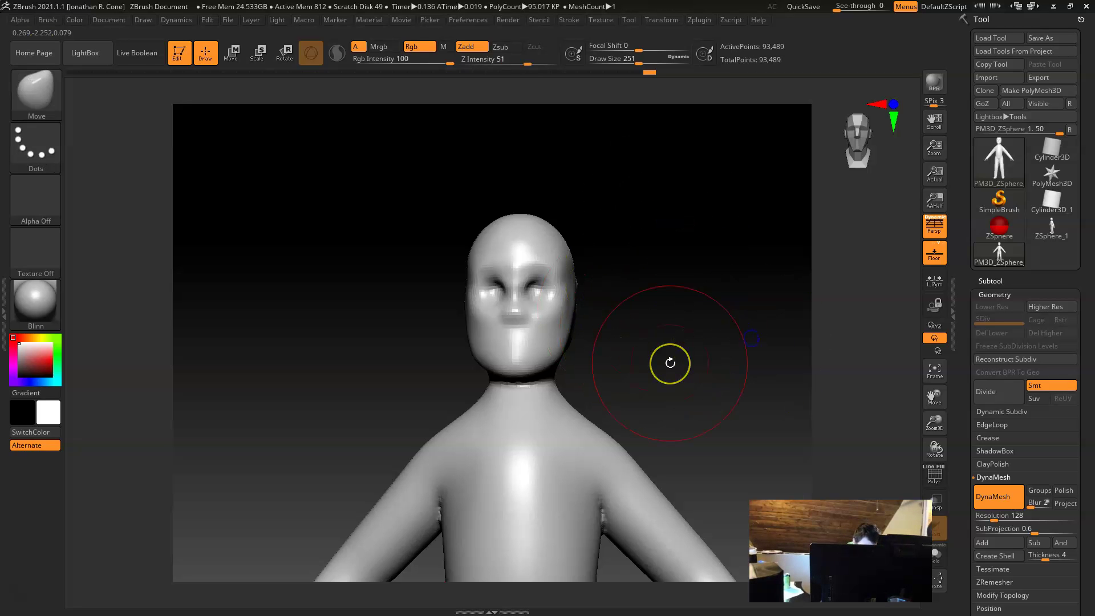
key("shift+f")
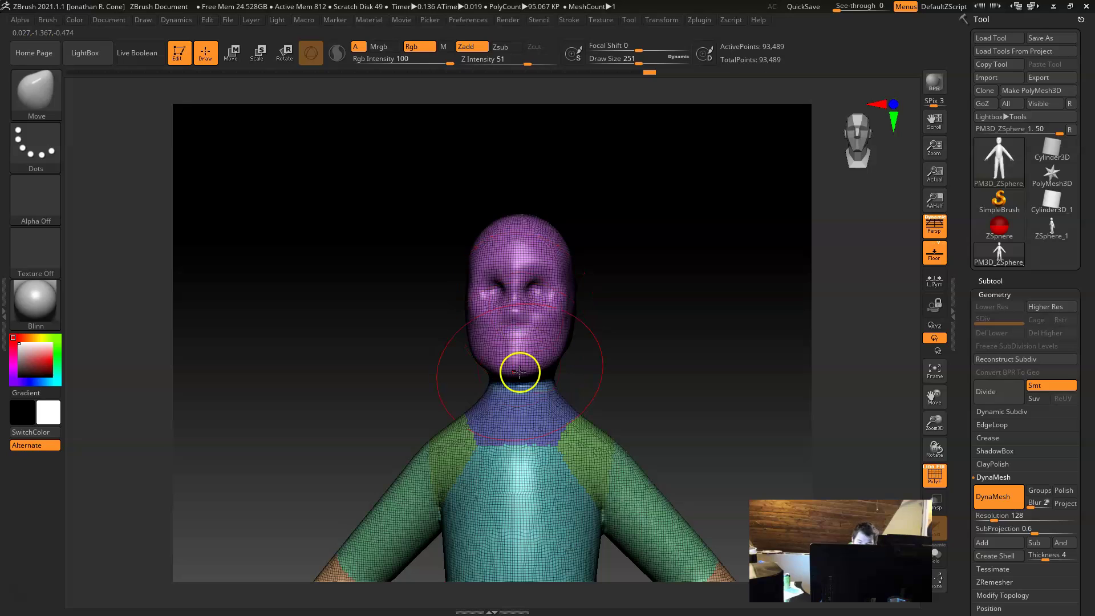
Step: Set the DynaMesh resolution to 256 and try to remesh the unchanged figure
left_click(1014, 517)
type("256")
key("Return")
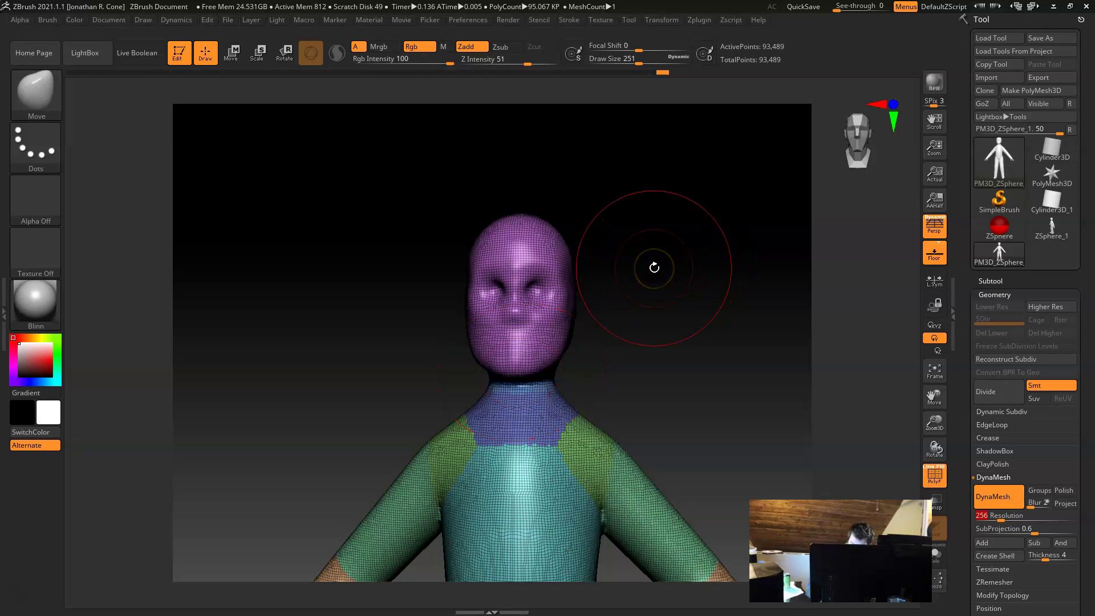
left_click_drag(653, 181, 745, 284, "ctrl")
Step: Try to trigger the remesh by nudging the head's side, toggling DynaMesh and re-entering resolution 256
left_click_drag(569, 253, 590, 246)
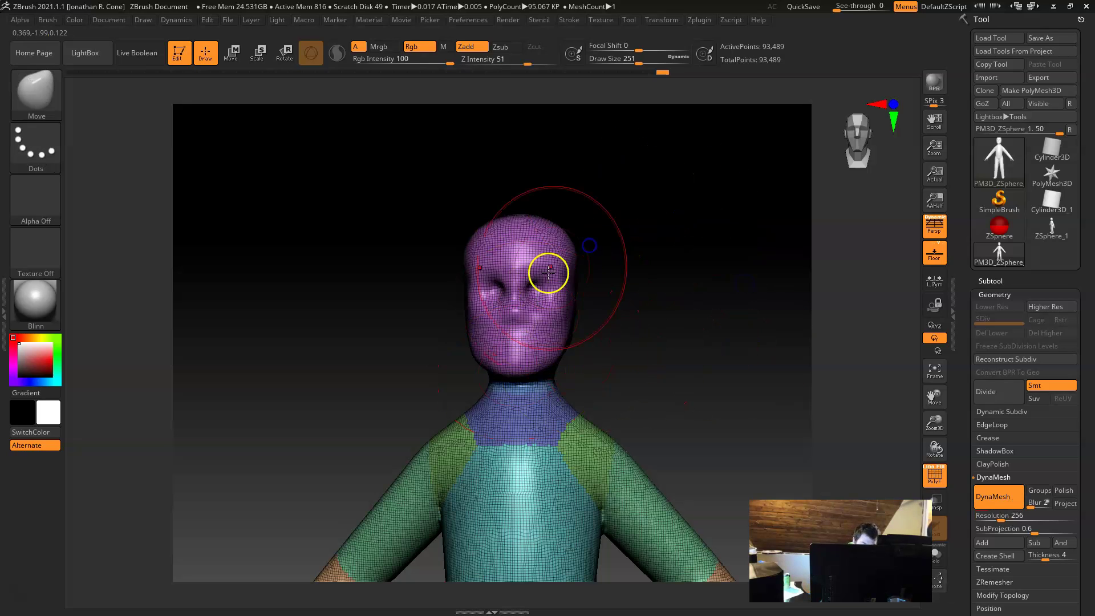
mouse_move(666, 187)
left_mouse_down("ctrl")
mouse_move(736, 313)
mouse_move(729, 306)
left_mouse_up("ctrl")
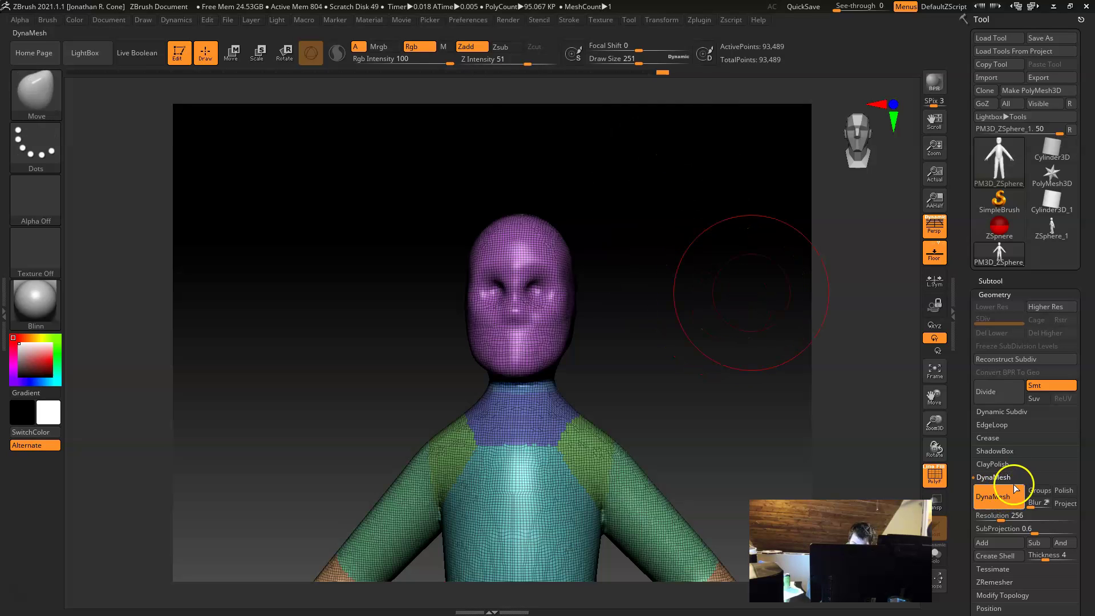
left_click(1007, 498)
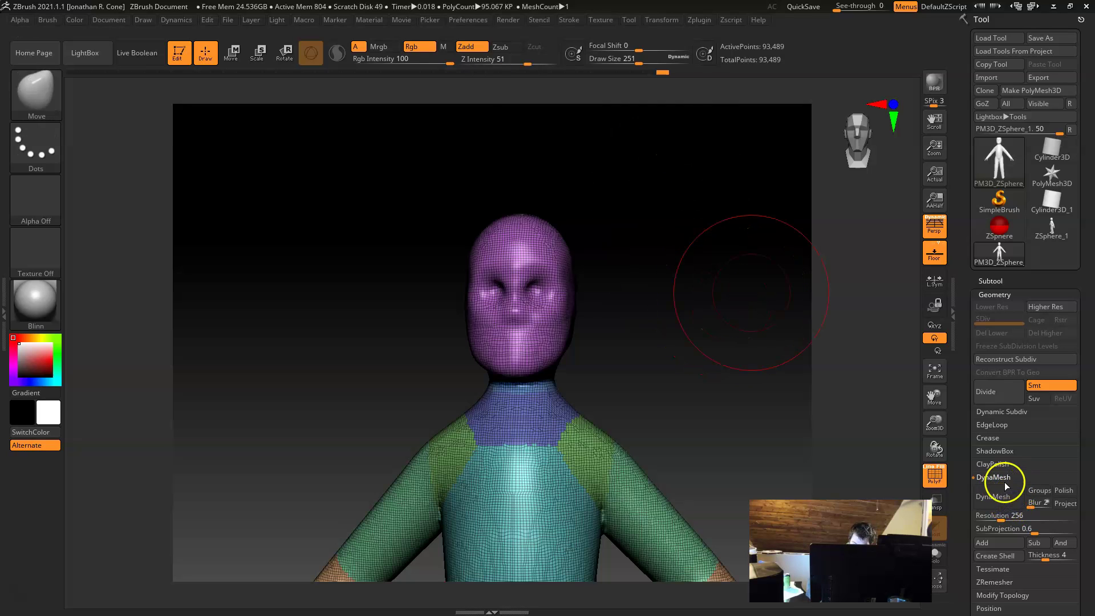
left_click_drag(680, 208, 772, 359, "ctrl")
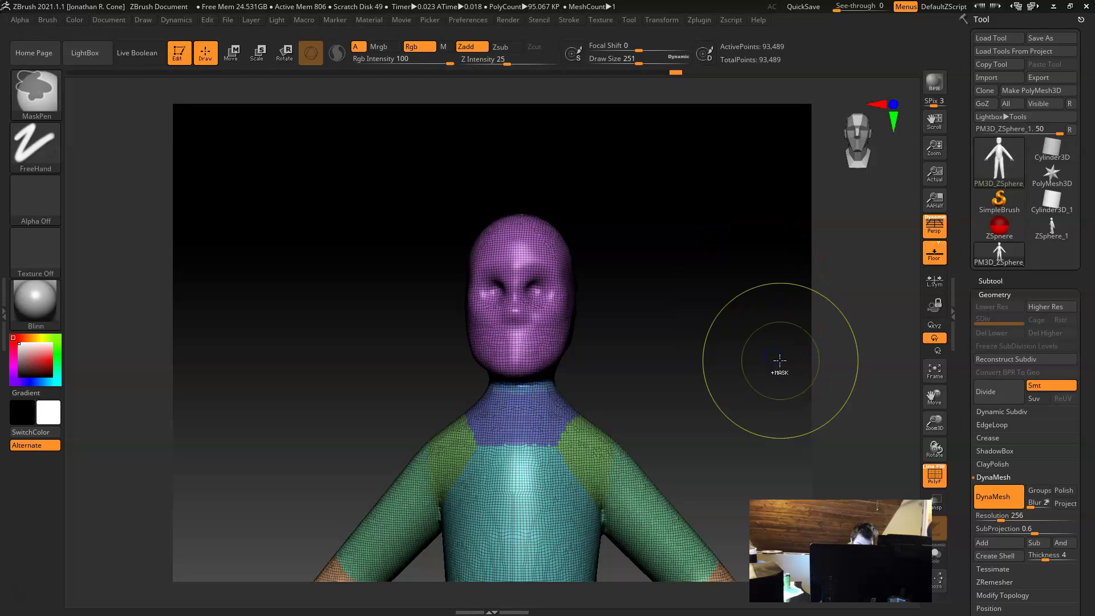
left_click(1003, 515)
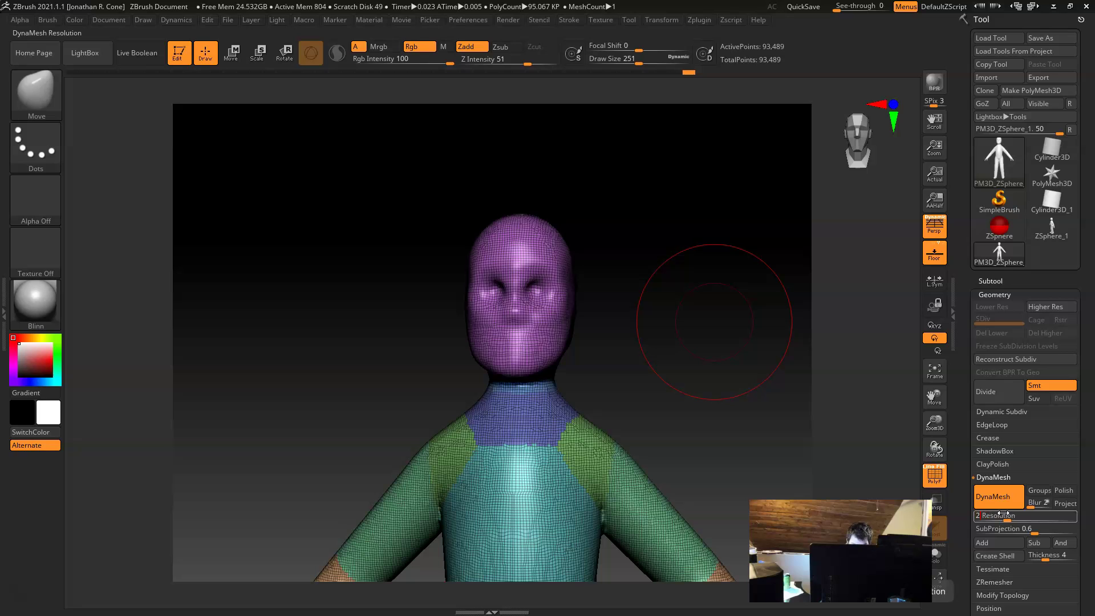
left_click(591, 369)
left_click(695, 253)
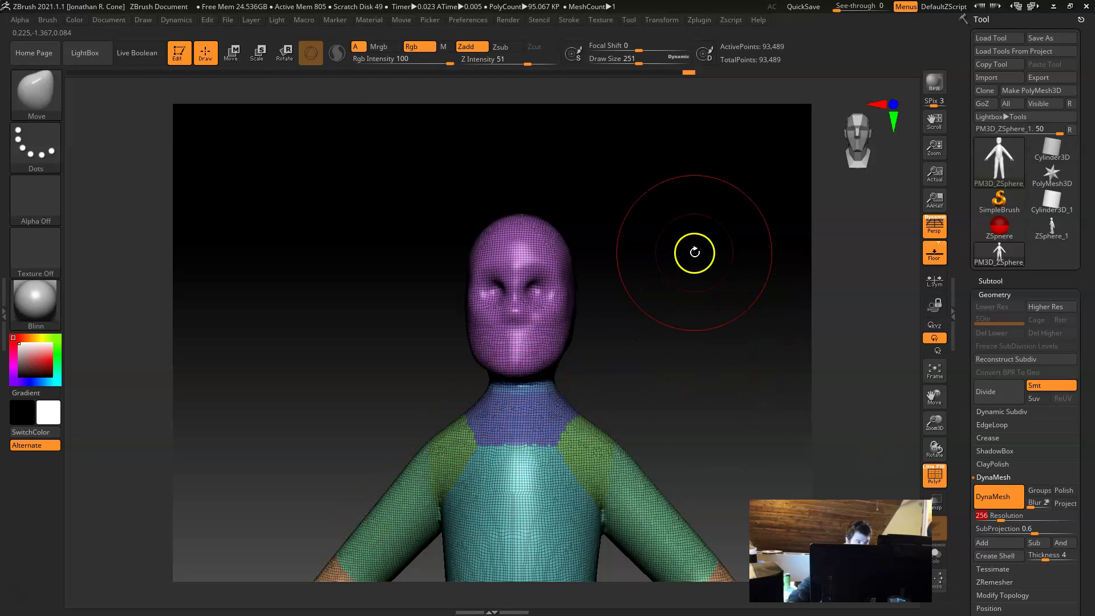
Step: Stroke along the brow with the Standard brush at draw size 31 and remesh the figure with DynaMesh at resolution 256
left_click_drag(712, 308, 677, 294)
right_click_drag(677, 294, 728, 230, "ctrl")
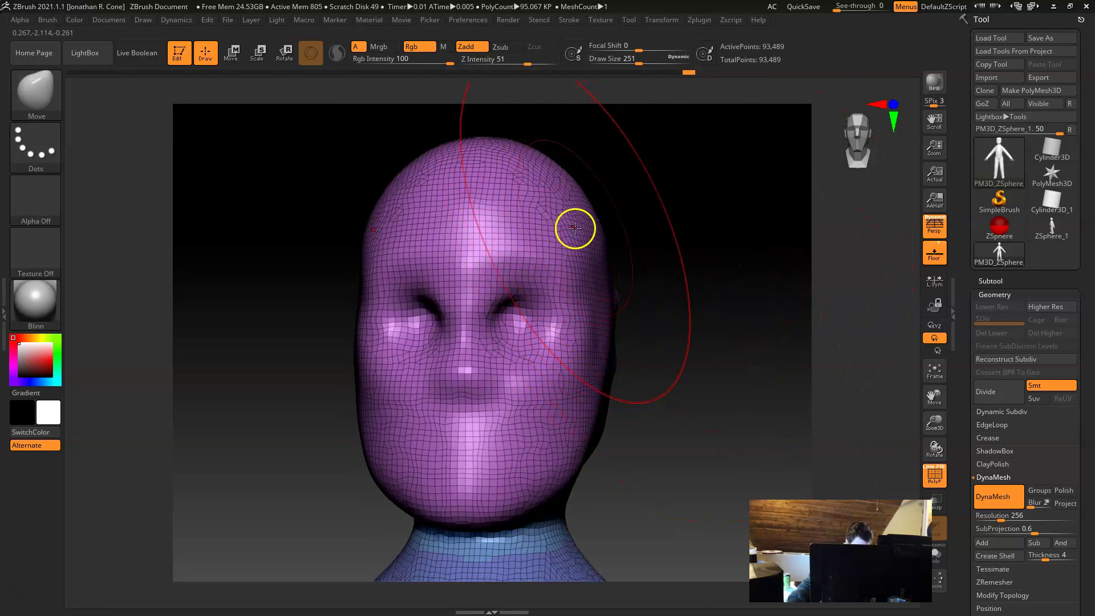
key("b")
key("s")
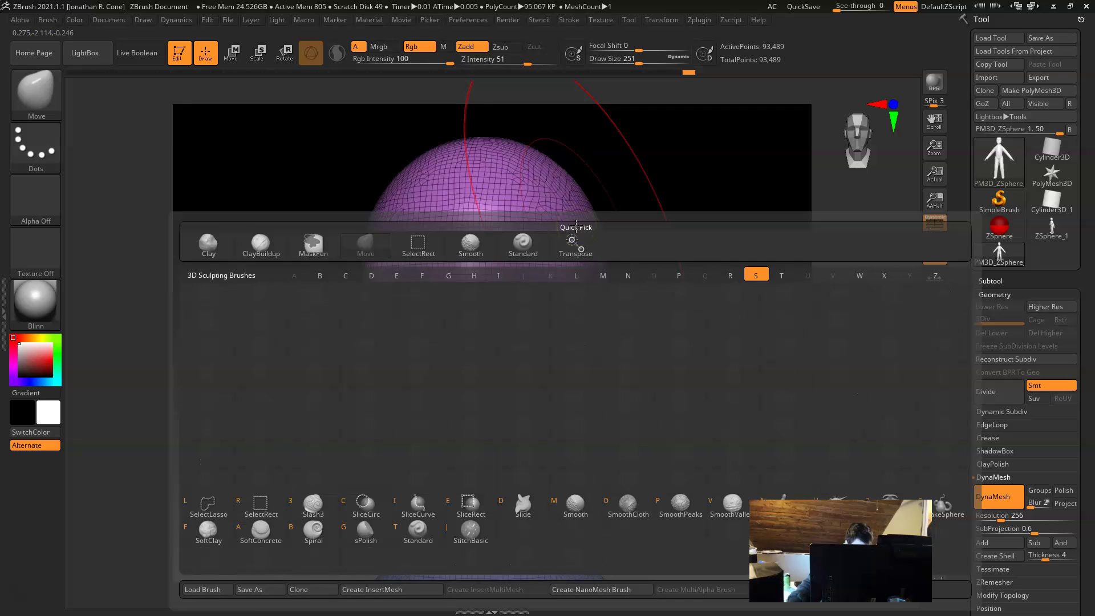
key("t")
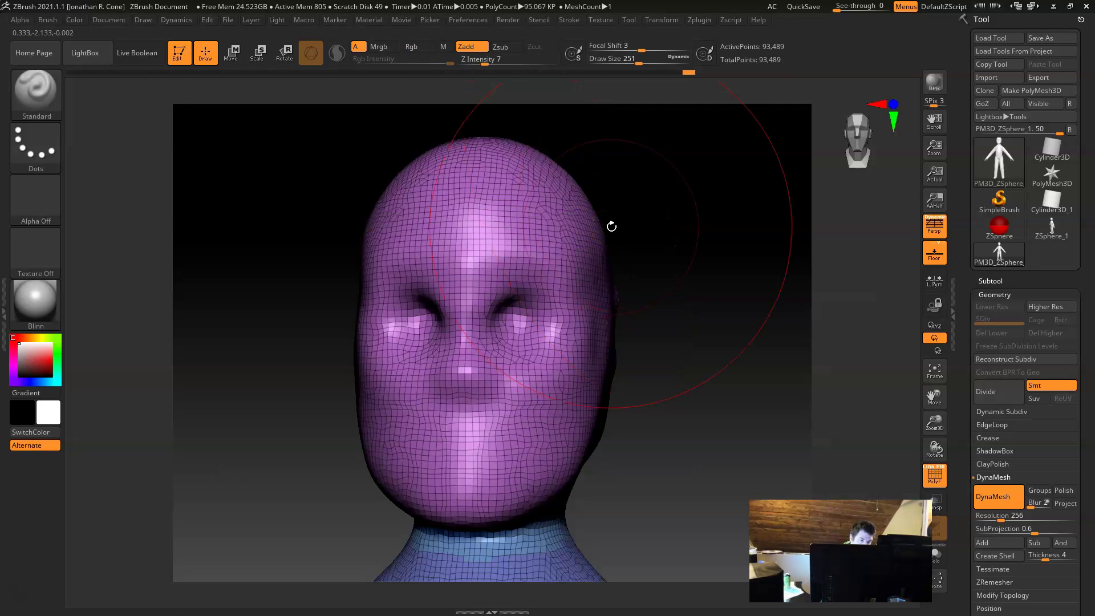
key("space")
left_click_drag(543, 251, 509, 255)
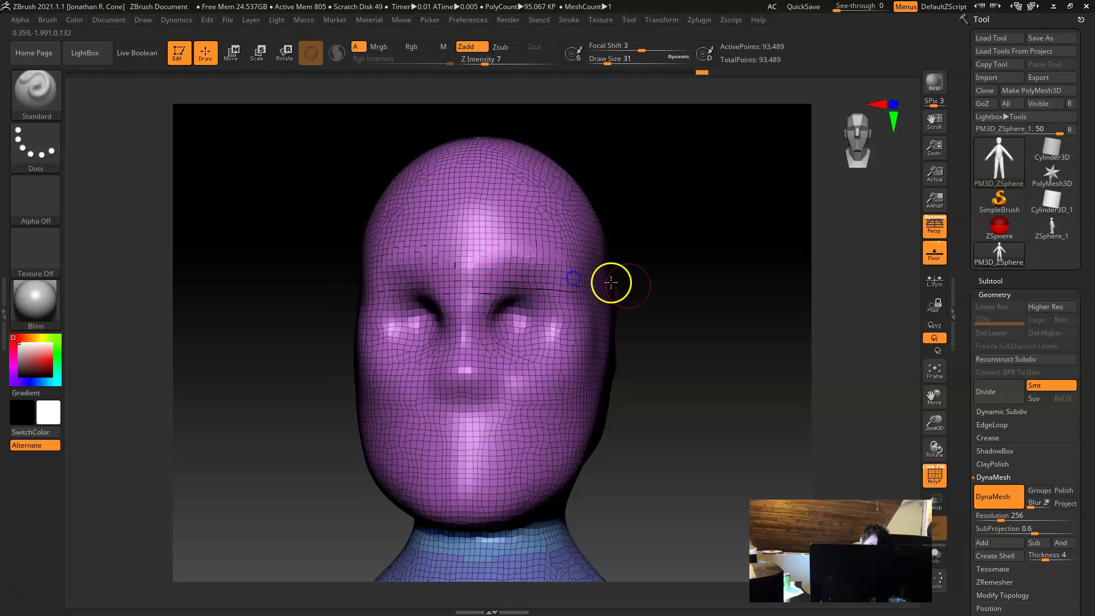
key("ctrl")
left_click_drag(785, 401, 786, 401, "ctrl")
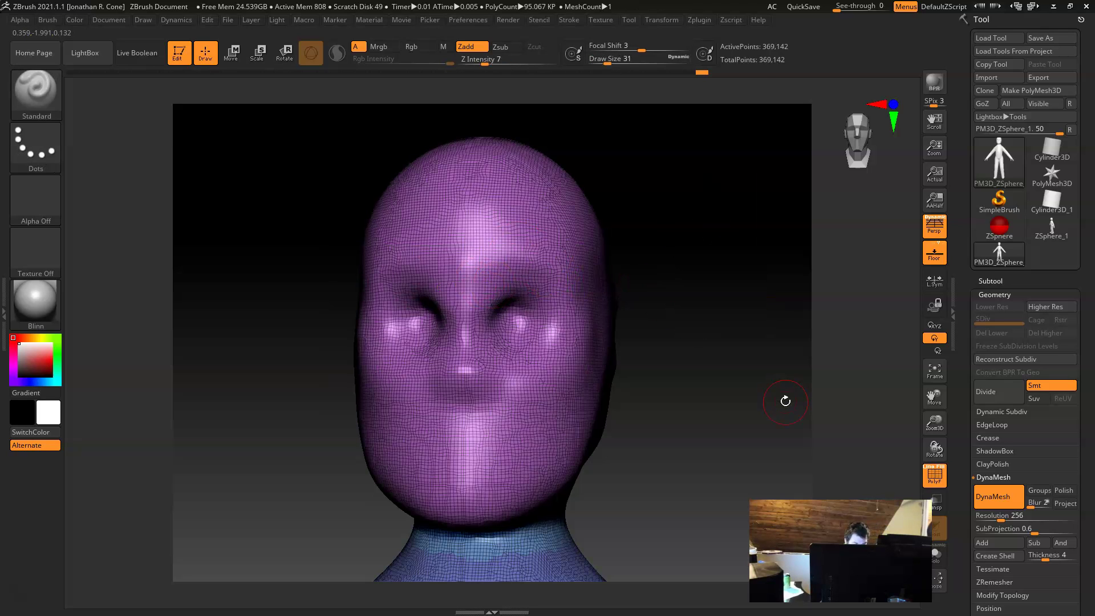
Step: Build up the brow ridges, turn off the polyframe, and sculpt the base and sides of the nose
left_click_drag(555, 278, 490, 290)
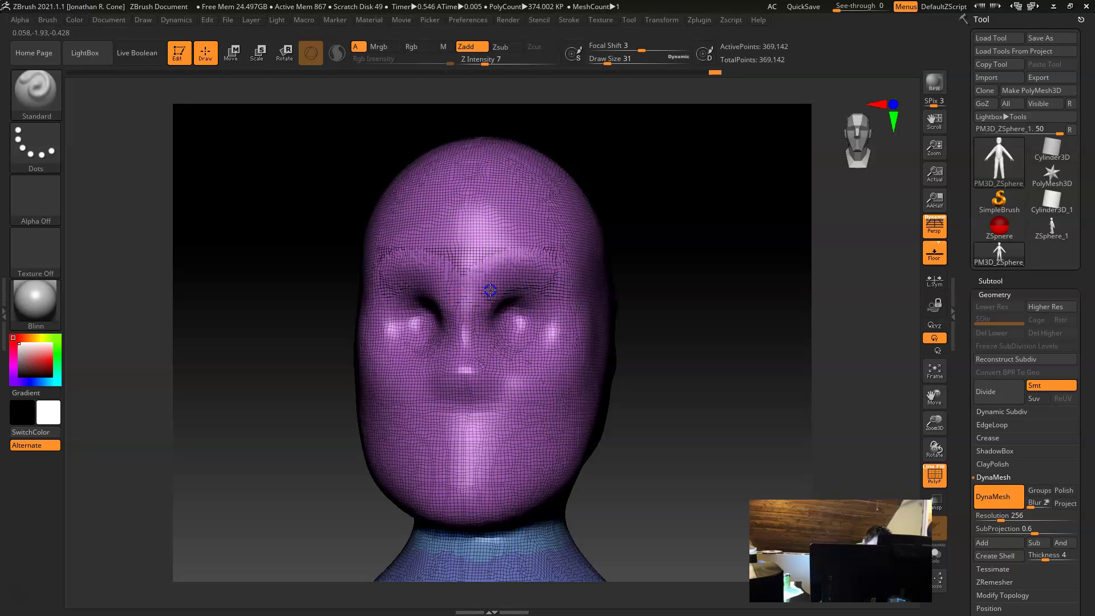
key("shift+f")
mouse_move(693, 296)
left_mouse_down()
mouse_move(540, 279)
mouse_move(509, 261)
left_mouse_up()
mouse_move(566, 335)
left_mouse_down()
mouse_move(553, 372)
mouse_move(484, 382)
mouse_move(467, 398)
left_mouse_up()
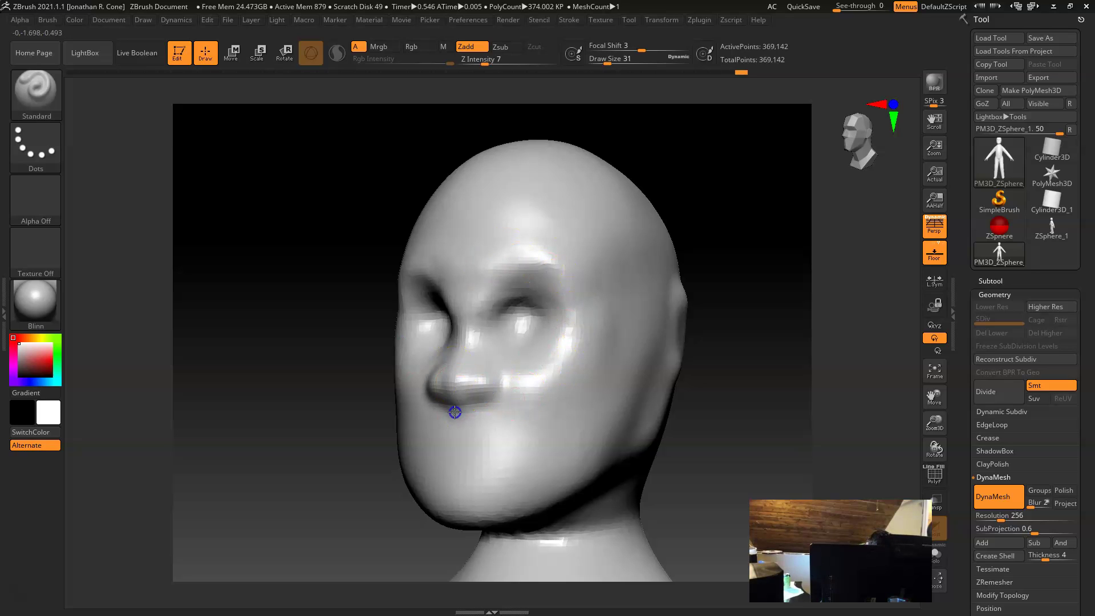
key("shift")
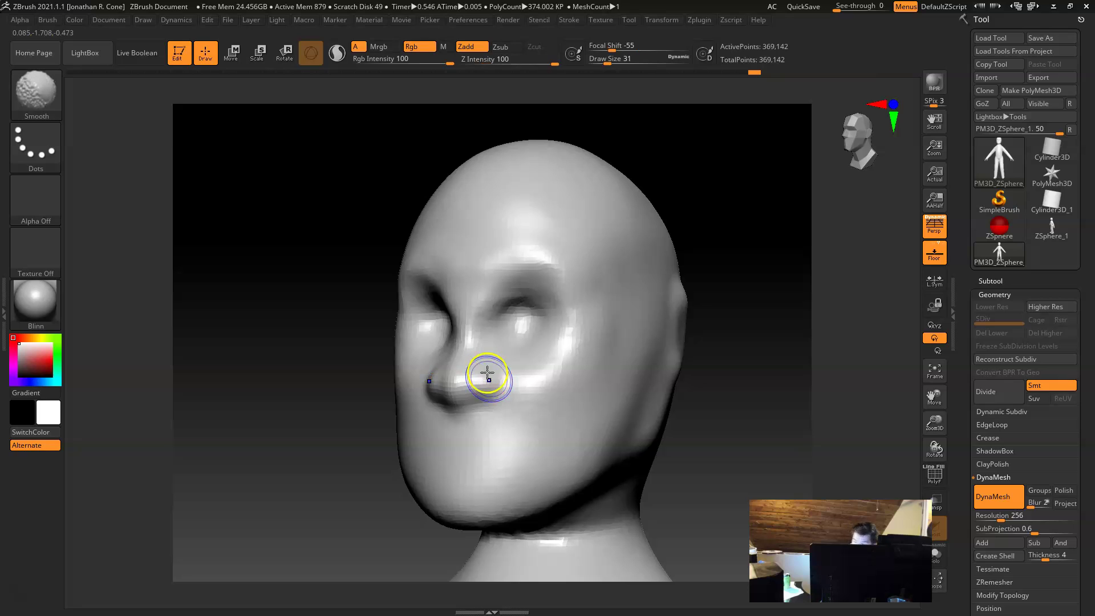
Step: Sculpt a mouth line beneath the nose with the Standard brush at draw size 20 and focal shift 89
key("space")
left_click_drag(462, 426, 461, 428)
key("space")
left_click_drag(527, 439, 572, 440)
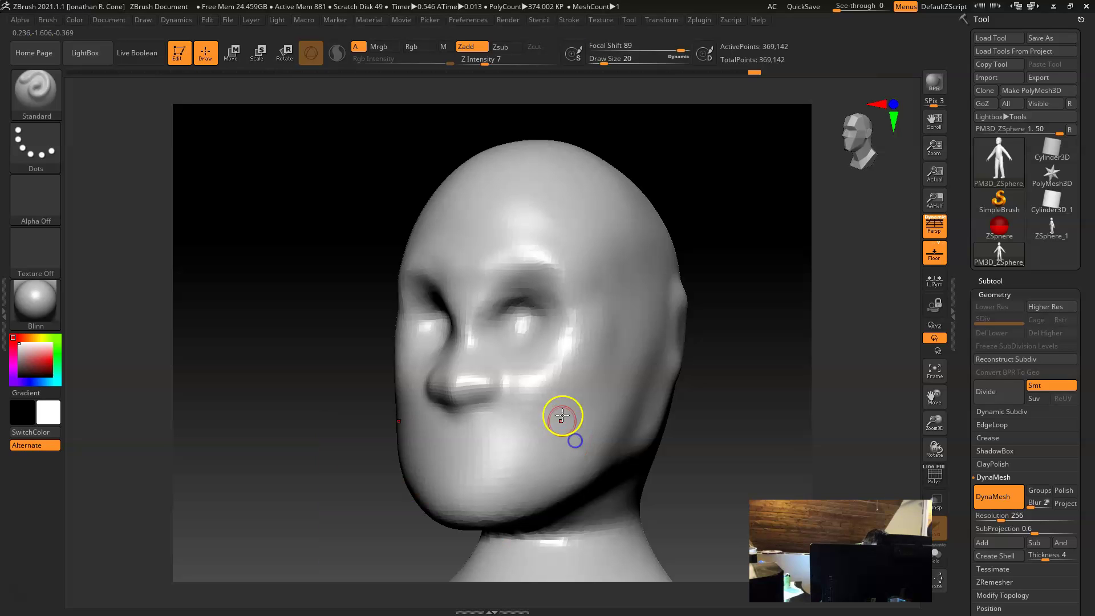
left_click_drag(423, 439, 532, 439, "shift")
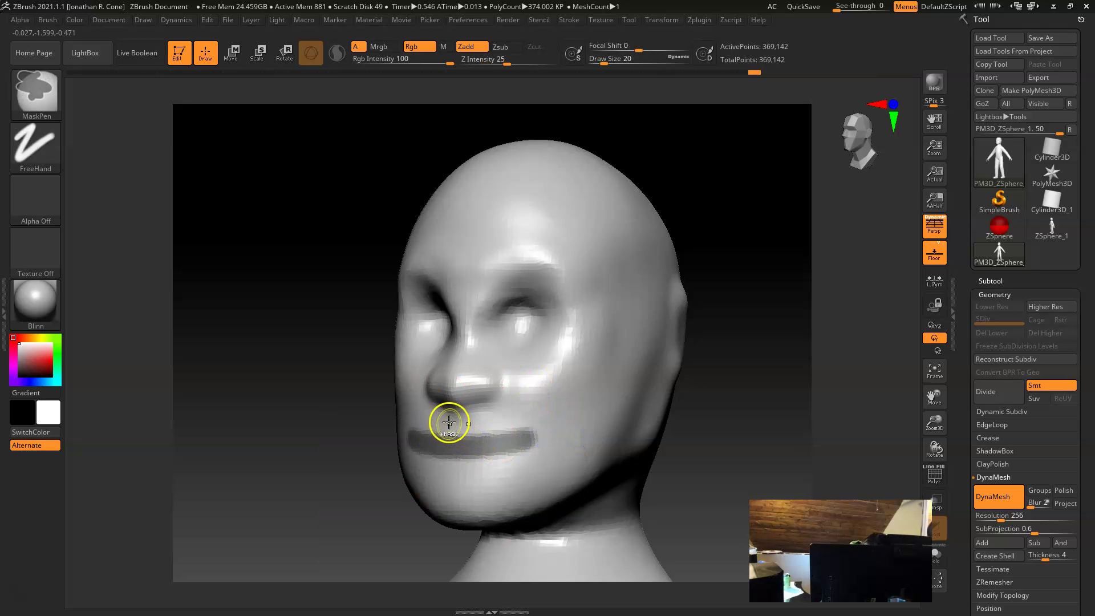
left_click_drag(447, 420, 428, 439, "shift")
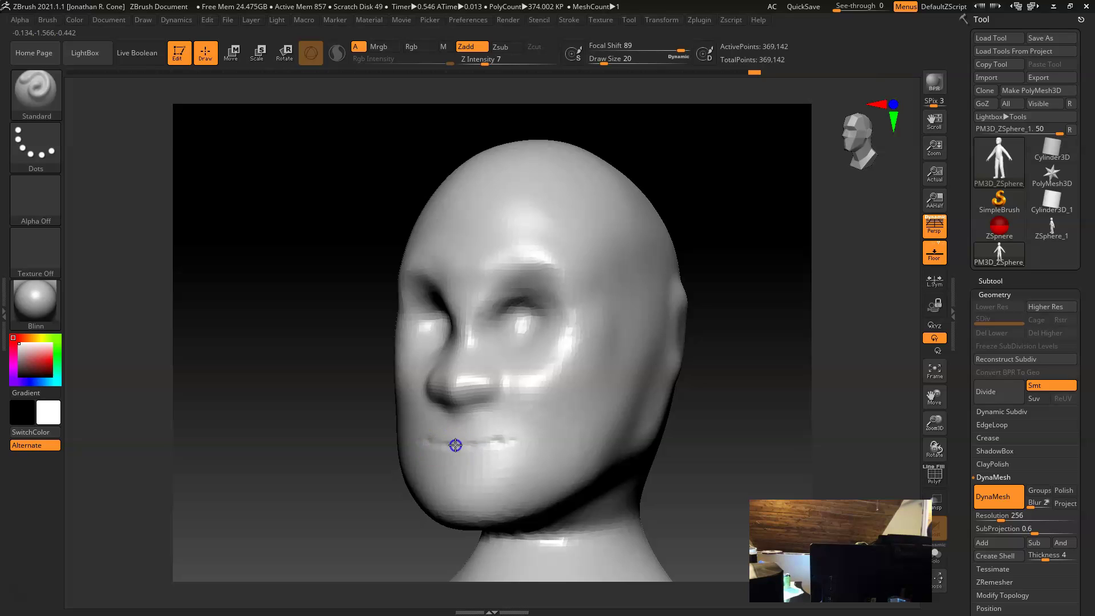
Step: Extend the mouth line and shape the upper lip contour from the front, and remesh with DynaMesh
mouse_move(710, 346)
left_mouse_down()
mouse_move(765, 323)
mouse_move(758, 340)
mouse_move(775, 347)
mouse_move(677, 367)
left_mouse_up()
key("ctrl")
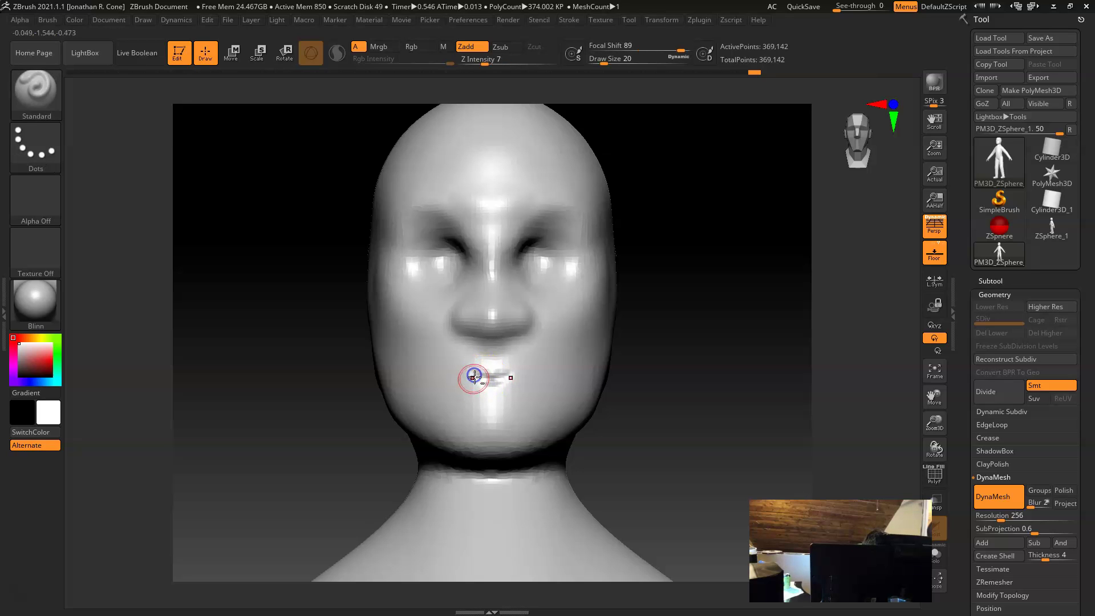
mouse_move(536, 379)
left_mouse_down()
mouse_move(448, 380)
mouse_move(512, 375)
left_mouse_up()
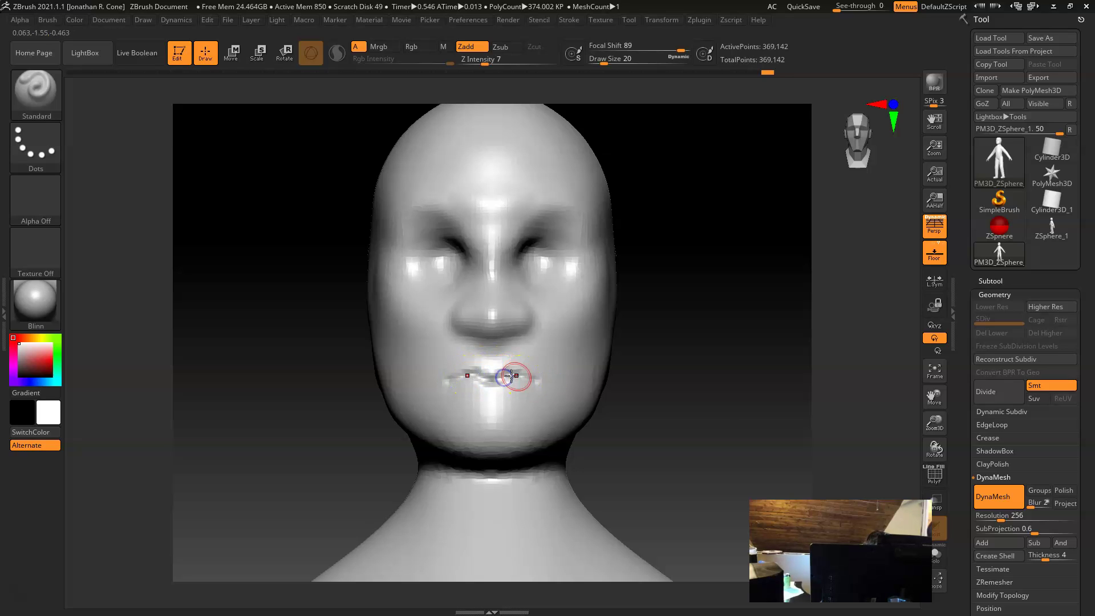
left_click_drag(683, 267, 788, 397, "ctrl")
left_click_drag(676, 377, 672, 386, "ctrl")
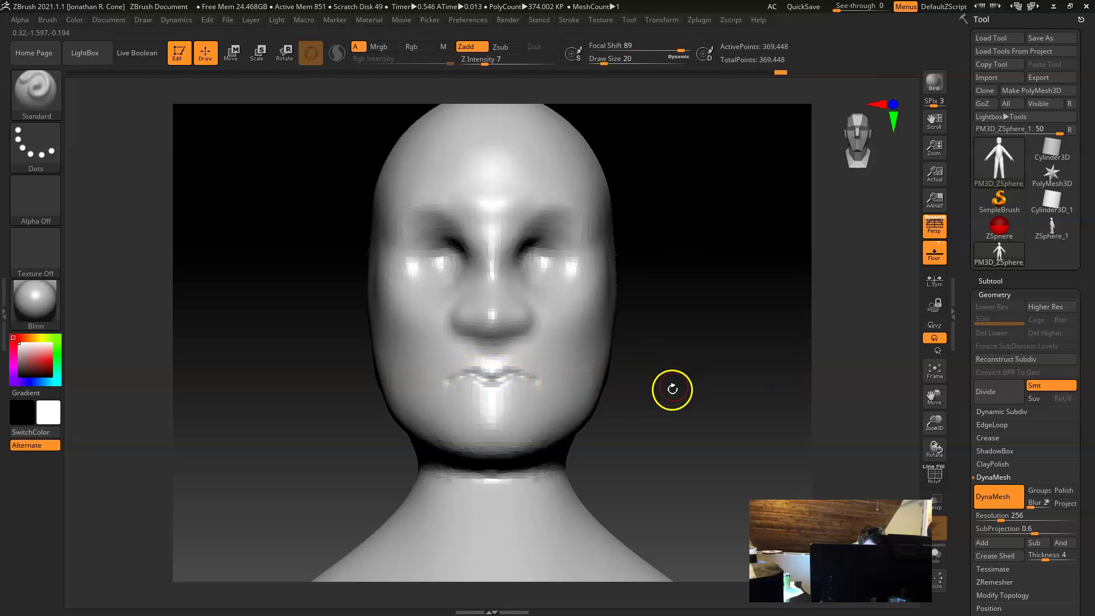
Step: Build up the upper and lower lips with the Standard brush at focal shift 27
key("space")
left_click_drag(567, 387, 607, 390)
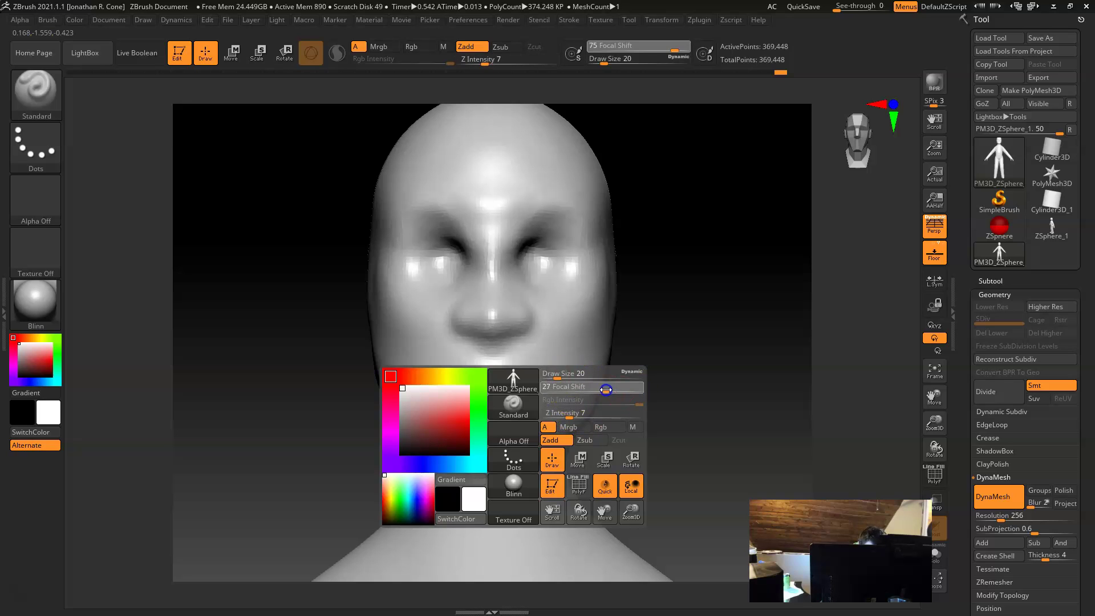
mouse_move(507, 365)
left_mouse_down()
mouse_move(435, 382)
mouse_move(499, 395)
left_mouse_up()
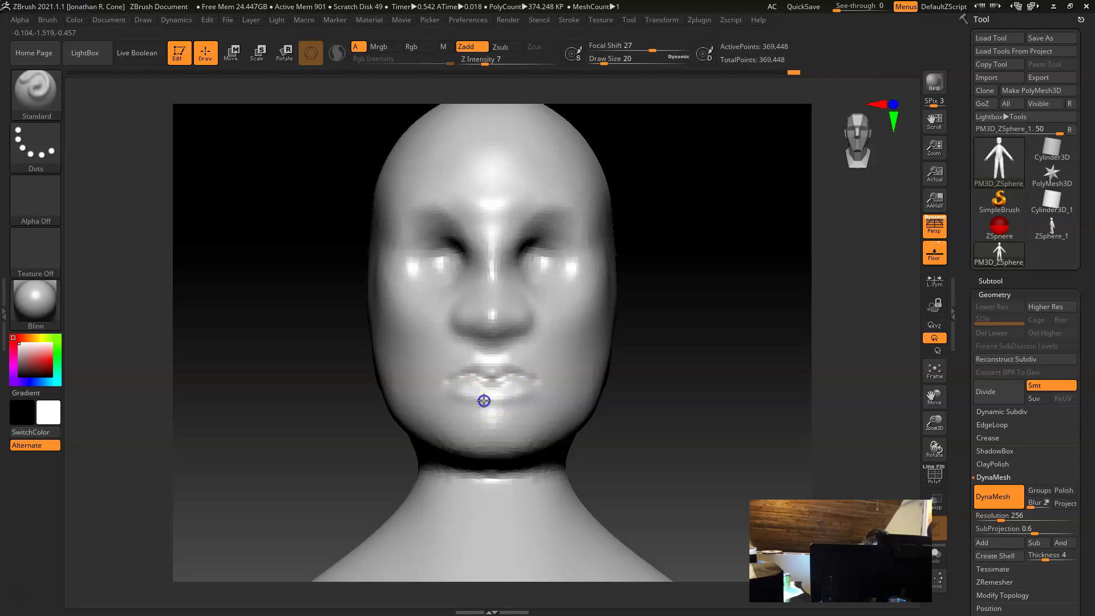
Step: Sculpt the cheeks and the folds beside the nose with the Standard brush at draw size 45
left_click_drag(655, 371, 711, 393)
key("space")
left_click_drag(533, 313, 543, 325)
mouse_move(563, 365)
left_mouse_down()
mouse_move(536, 323)
mouse_move(579, 379)
mouse_move(610, 271)
left_mouse_up()
mouse_move(508, 270)
left_mouse_down("alt")
mouse_move(567, 281)
mouse_move(537, 296)
mouse_move(542, 282)
mouse_move(542, 293)
mouse_move(562, 297)
mouse_move(530, 282)
mouse_move(533, 298)
left_mouse_up("alt")
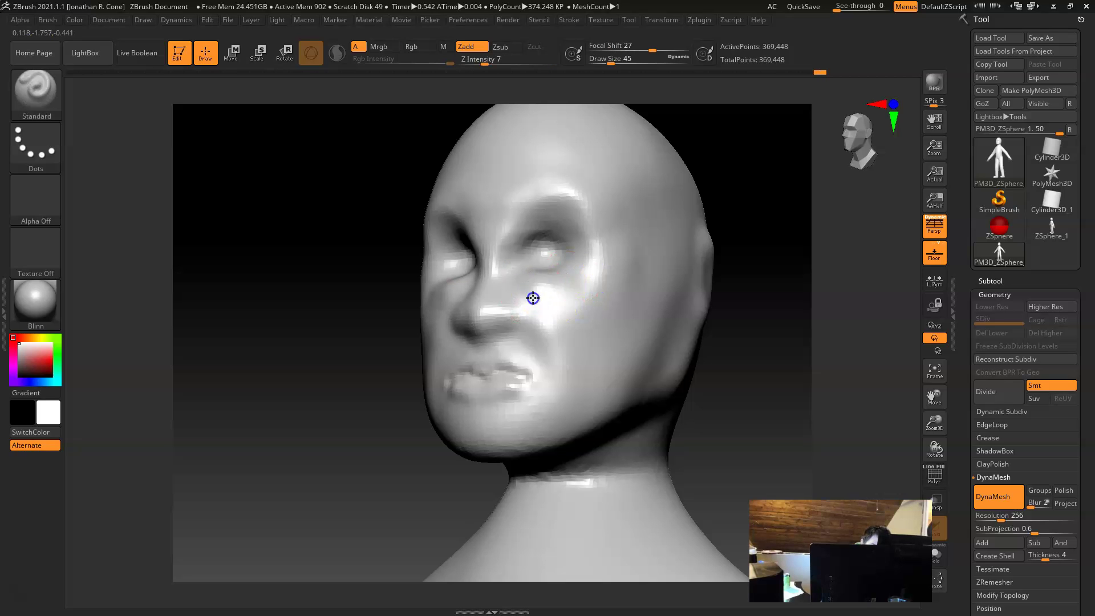
Step: Refine the brows and eye sockets with the Standard brush, checking them from the front and side
mouse_move(763, 377)
left_mouse_down("shift")
mouse_move(733, 336)
mouse_move(737, 353)
left_mouse_up("shift")
left_click_drag(565, 240, 501, 265)
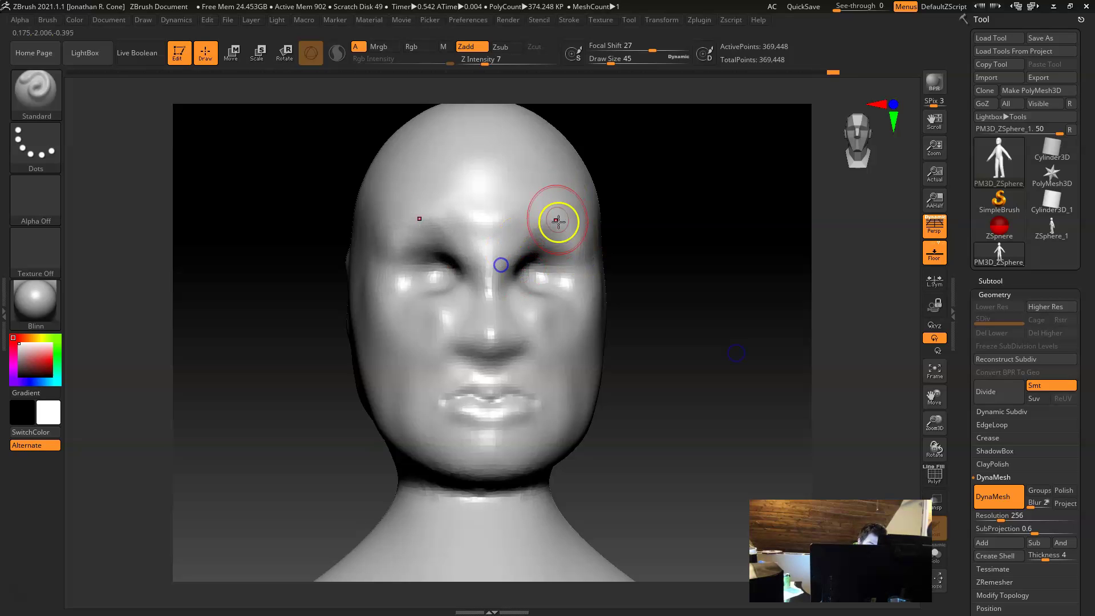
left_click_drag(670, 332, 570, 303)
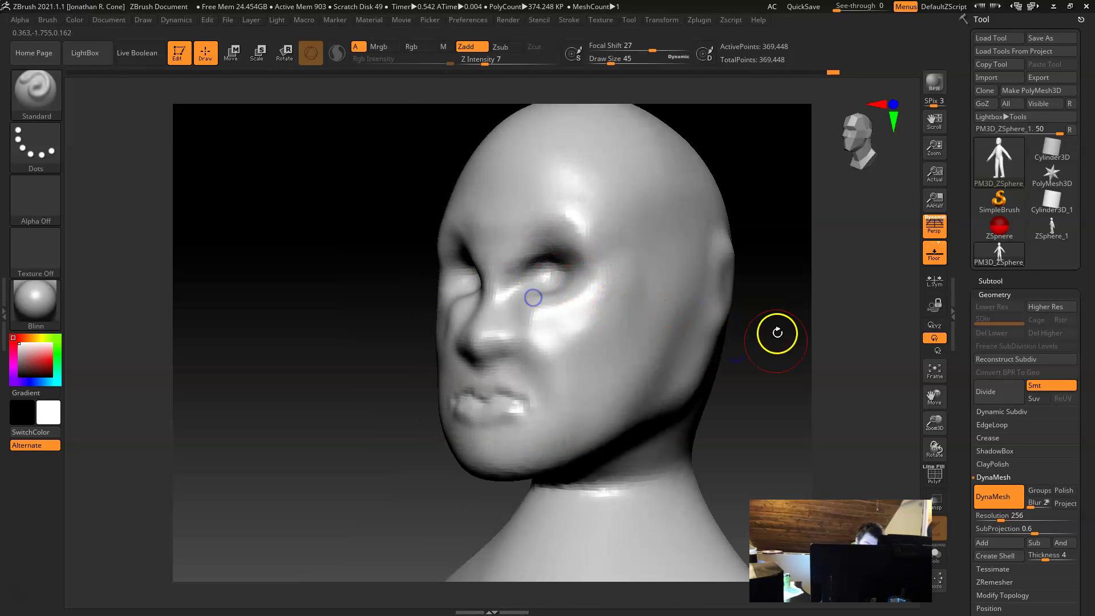
left_click_drag(795, 362, 801, 365, "shift")
Step: Remesh the figure with DynaMesh at resolution 512 and check its density with the polyframe
left_click(1010, 518)
left_click_drag(1009, 518, 1014, 501)
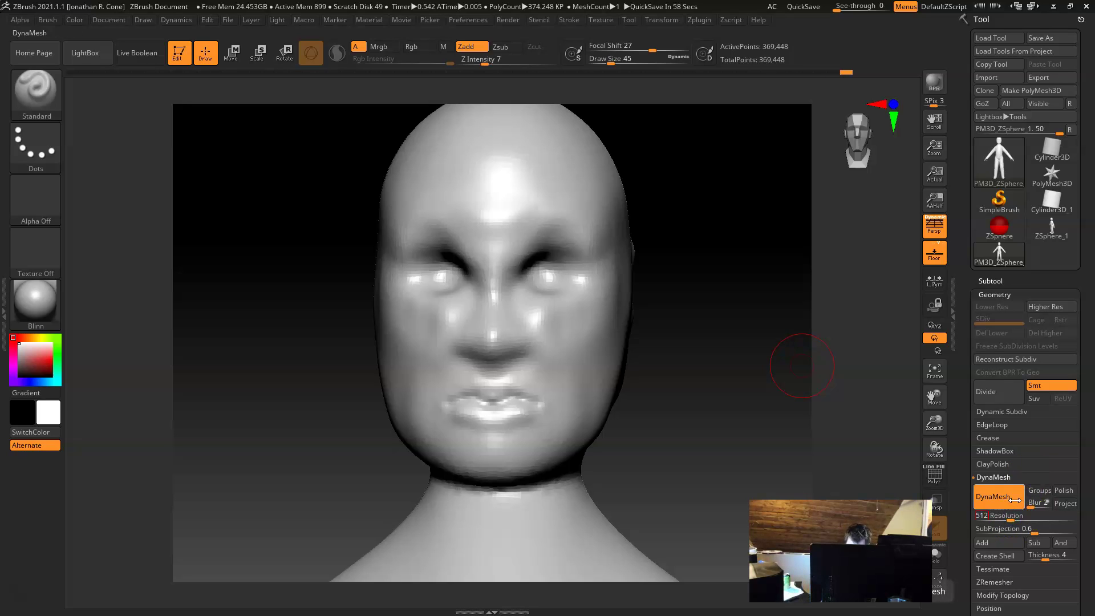
key("ctrl")
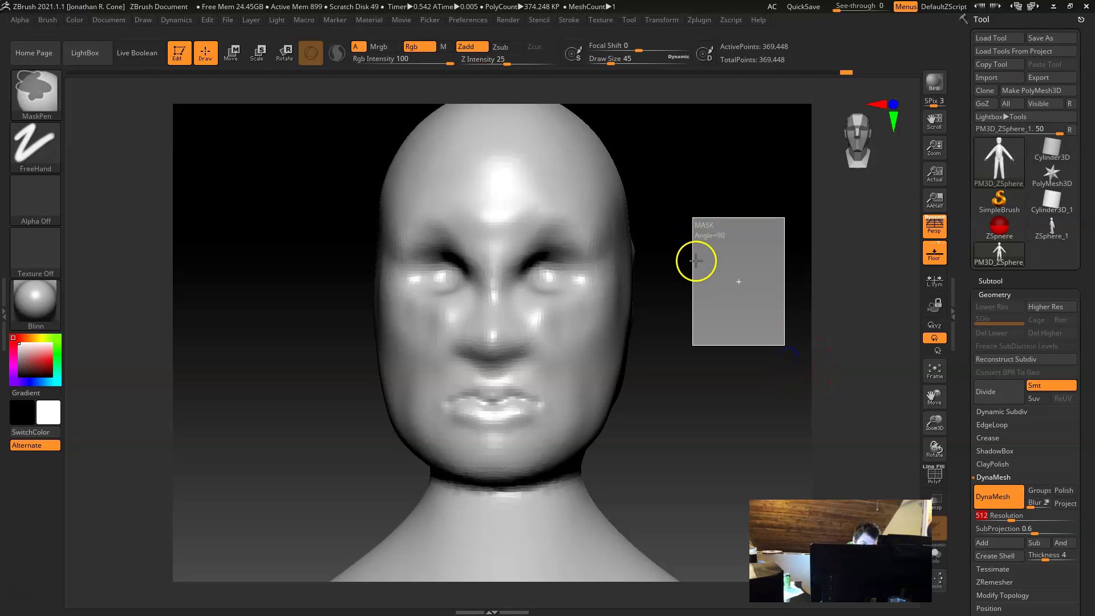
key("ctrl+d")
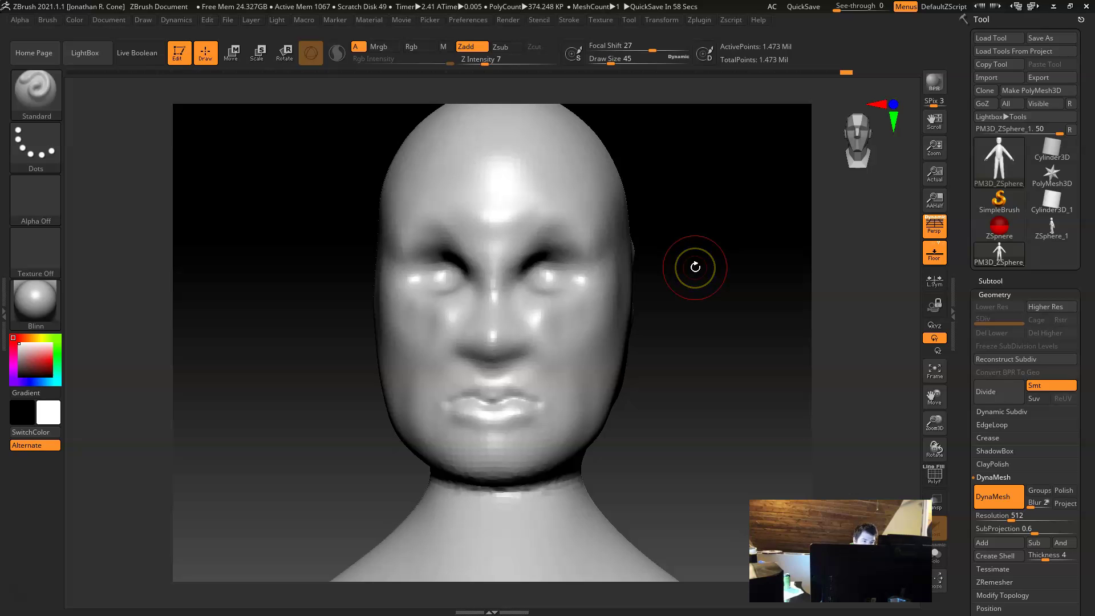
key("shift+f")
key("shift+f")
Step: Sculpt the upper eyelids and the eye outlines with the Standard brush at draw size 16
mouse_move(688, 275)
left_mouse_down("alt")
mouse_move(675, 296)
mouse_move(716, 297)
mouse_move(682, 308)
left_mouse_up("alt")
key("space")
left_click_drag(559, 267, 551, 262)
key("space")
mouse_move(488, 247)
left_mouse_down()
mouse_move(518, 238)
mouse_move(542, 246)
mouse_move(499, 244)
mouse_move(484, 257)
mouse_move(548, 247)
mouse_move(562, 264)
mouse_move(526, 236)
left_mouse_up()
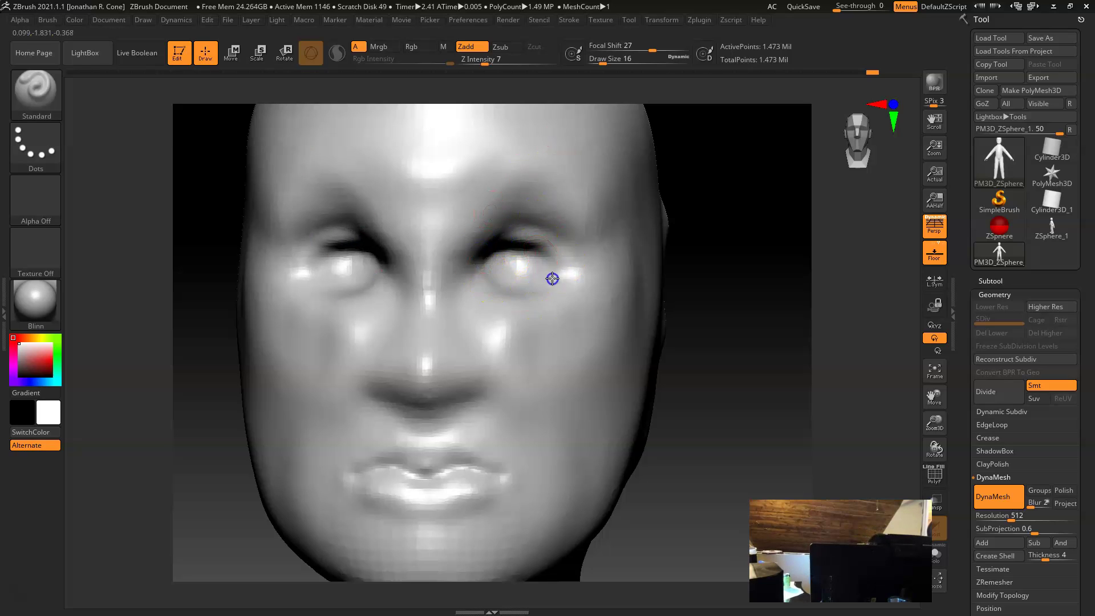
left_click_drag(526, 291, 571, 267)
Step: Define the lower eyelids and outer eye corners, and smooth the inner corners with the Smooth brush
key("space")
left_click(595, 318)
mouse_move(478, 274)
left_mouse_down()
mouse_move(548, 286)
mouse_move(572, 273)
left_mouse_up()
mouse_move(478, 273)
left_mouse_down()
mouse_move(526, 291)
mouse_move(571, 276)
mouse_move(575, 257)
mouse_move(581, 282)
mouse_move(540, 289)
left_mouse_up()
left_click_drag(471, 279, 473, 268, "shift")
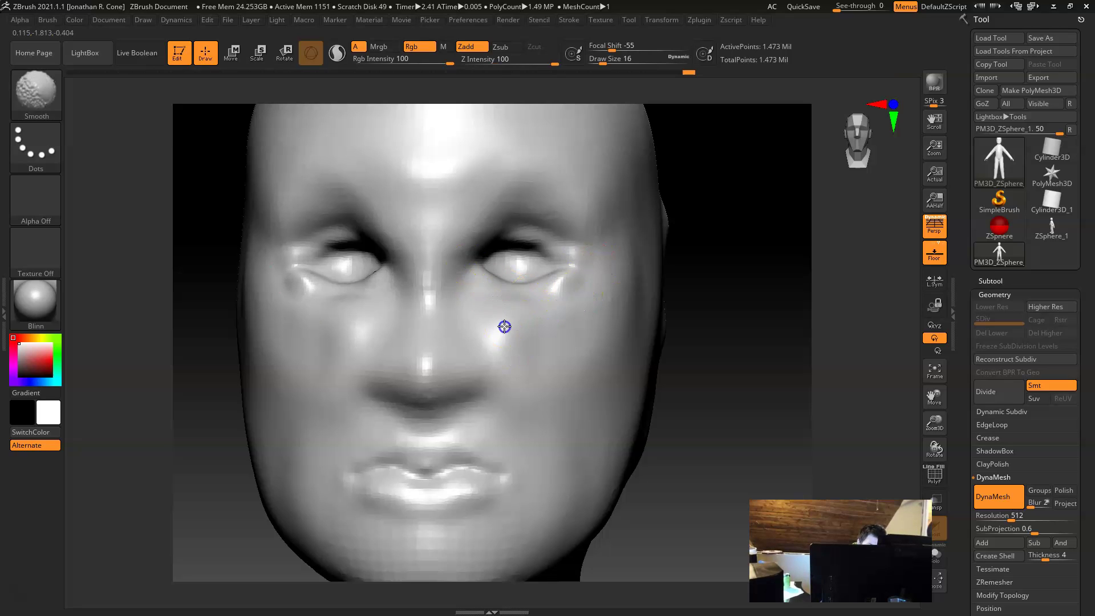
Step: Shape the nostril wings with the Standard brush, blend them with Smooth, and refine their outer creases at draw size 11
mouse_move(464, 343)
left_mouse_down()
mouse_move(479, 365)
mouse_move(462, 384)
mouse_move(460, 357)
left_mouse_up()
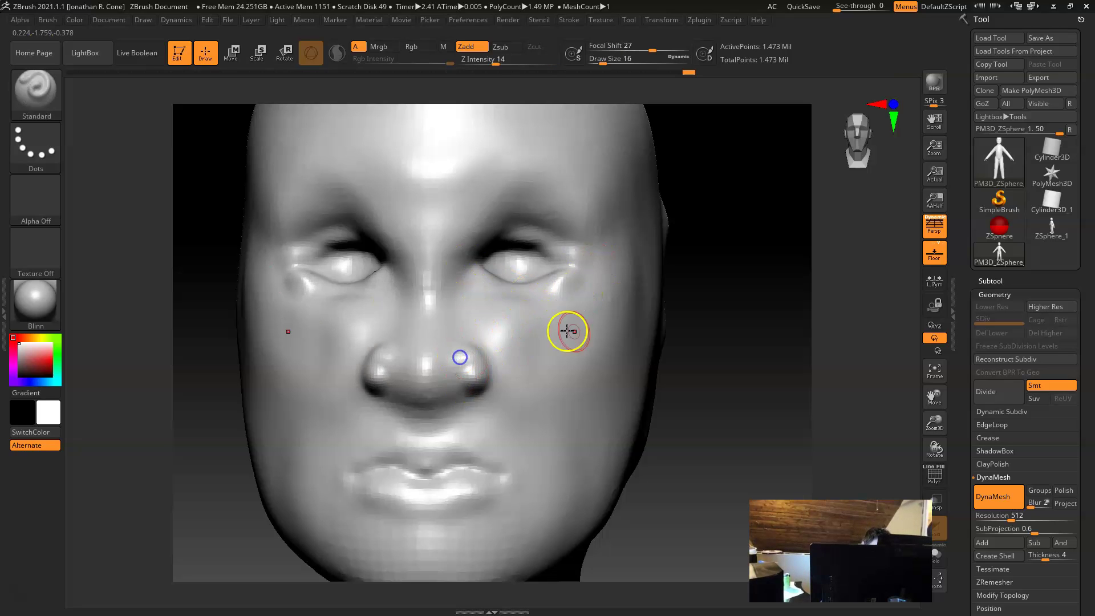
left_click_drag(720, 382, 704, 372)
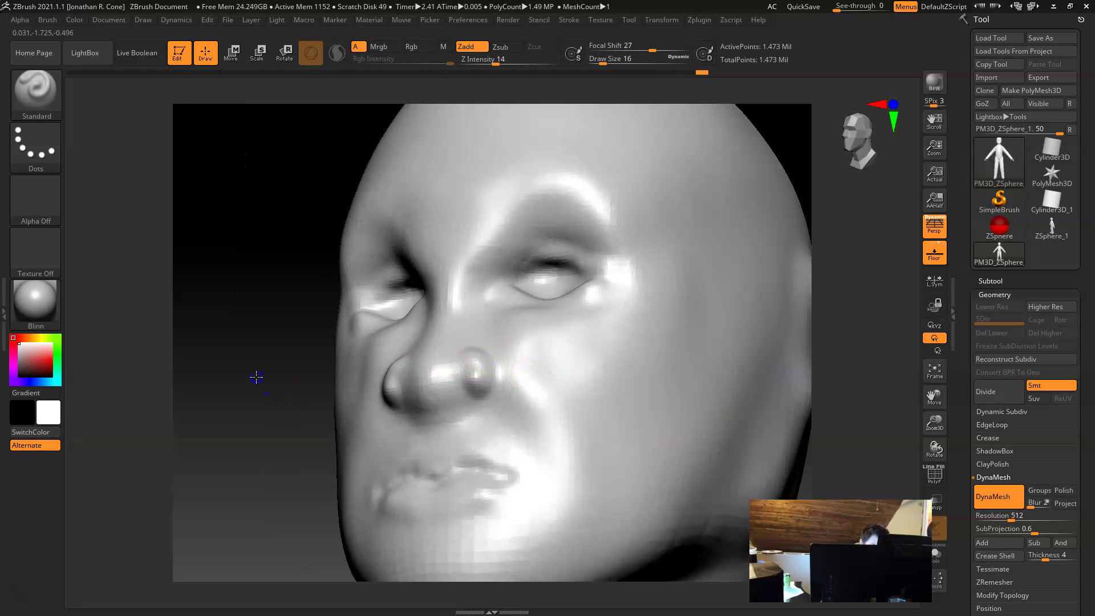
left_click_drag(254, 377, 245, 354)
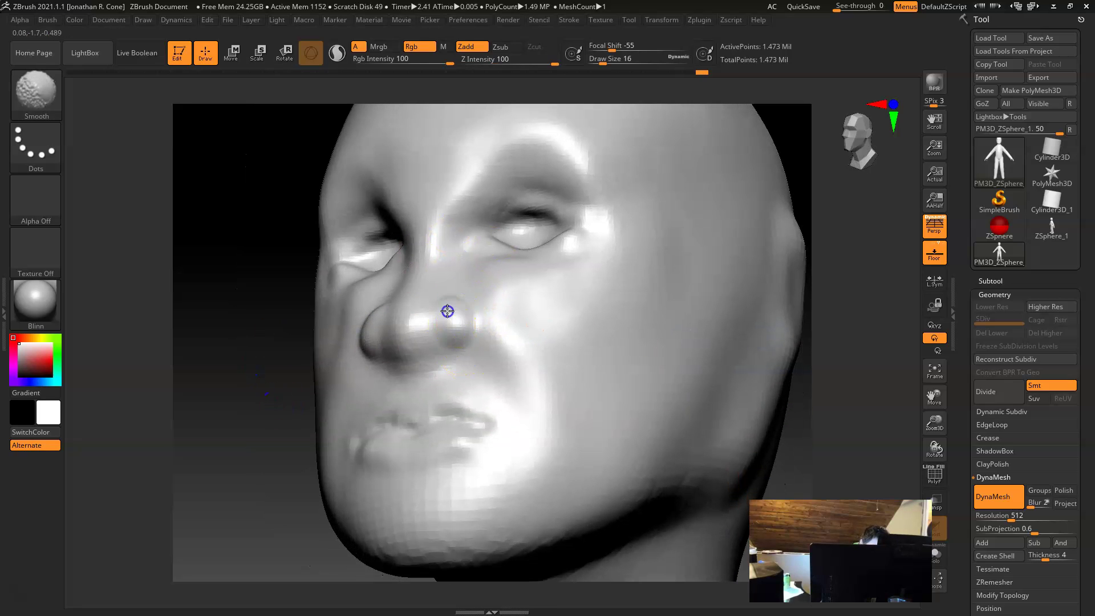
left_click_drag(242, 402, 224, 395)
key("space")
mouse_move(507, 310)
left_mouse_down()
mouse_move(487, 330)
mouse_move(492, 315)
mouse_move(487, 344)
mouse_move(476, 334)
left_mouse_up()
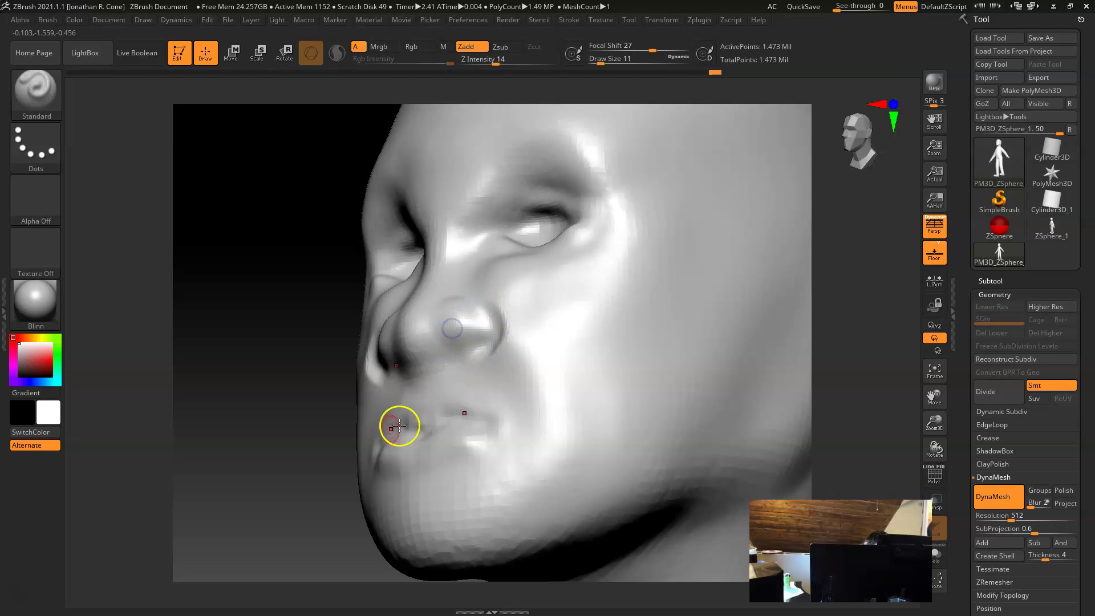
Step: Carve the nostril openings into the underside of the nose, and set the Standard brush's draw size to 38
mouse_move(283, 398)
left_mouse_down()
mouse_move(281, 371)
mouse_move(463, 351)
left_mouse_up()
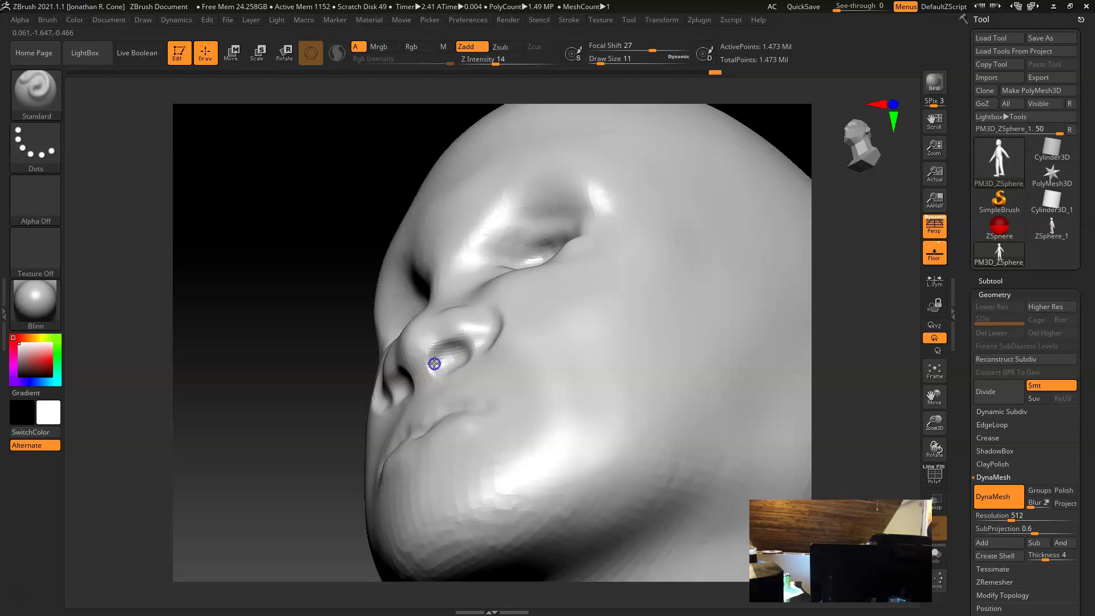
mouse_move(447, 362)
left_mouse_down("alt")
mouse_move(450, 346)
mouse_move(485, 332)
left_mouse_up("alt")
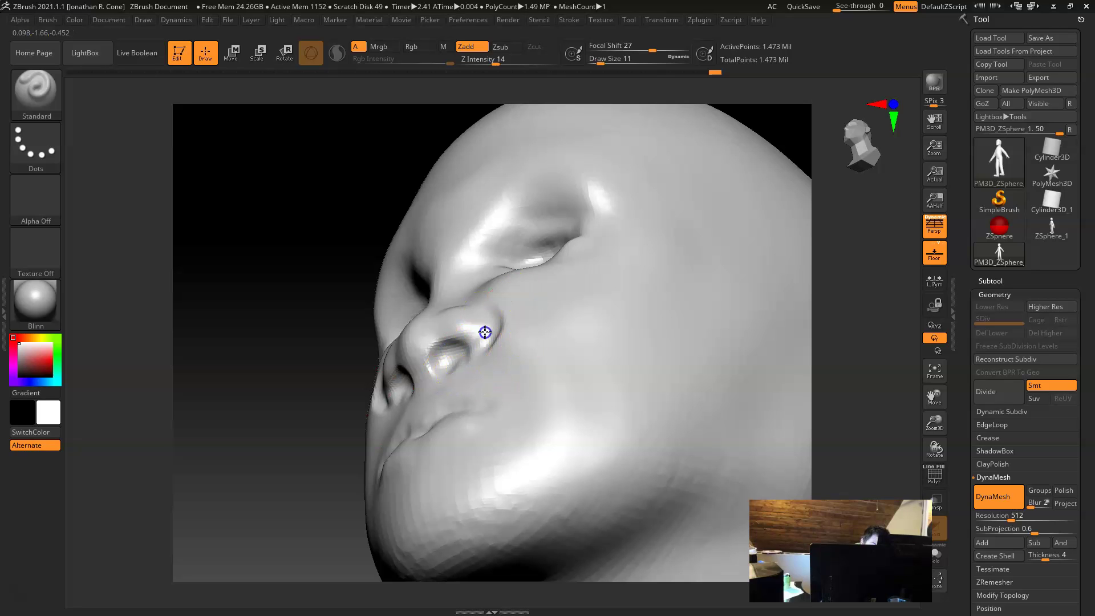
left_click_drag(228, 314, 252, 361)
mouse_move(768, 318)
left_mouse_down()
mouse_move(787, 337)
mouse_move(765, 347)
mouse_move(699, 321)
mouse_move(702, 331)
left_mouse_up()
key("space")
left_click_drag(540, 335, 543, 337)
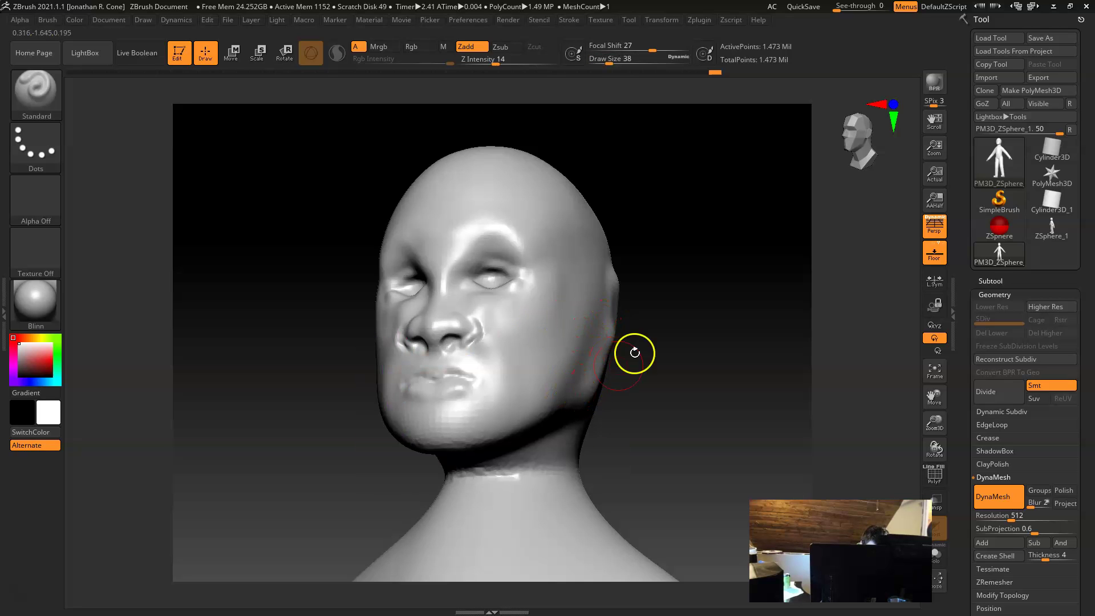
mouse_move(670, 349)
left_mouse_down()
mouse_move(687, 361)
mouse_move(666, 369)
mouse_move(701, 365)
left_mouse_up()
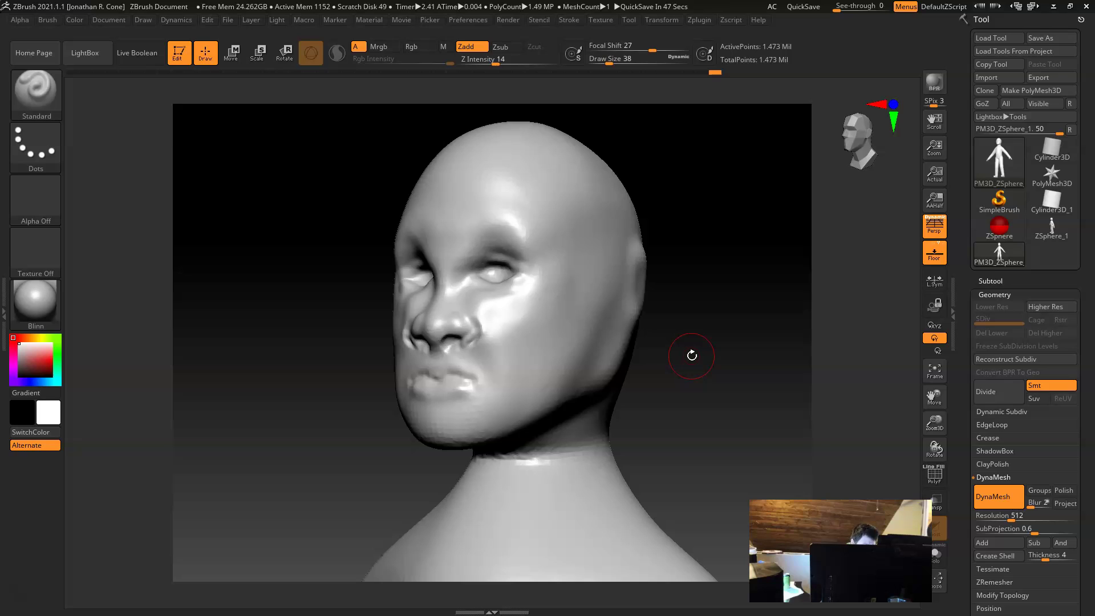
Step: Try the Standard brush on the side of the head at draw size 81 with the focal shift raised to 93
right_click(692, 355)
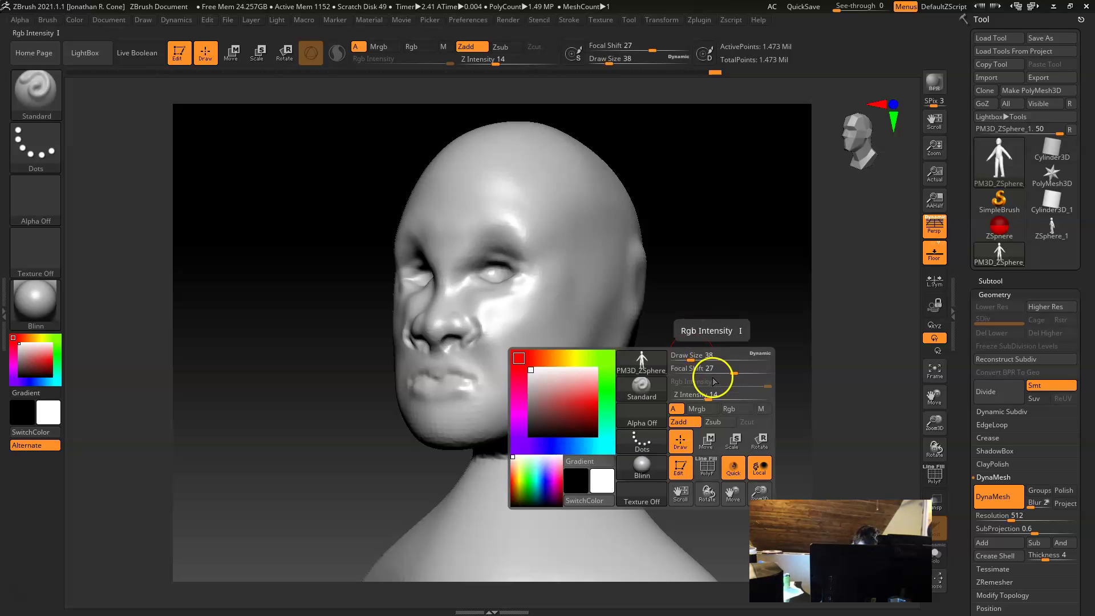
key("space")
left_click_drag(697, 322, 724, 335)
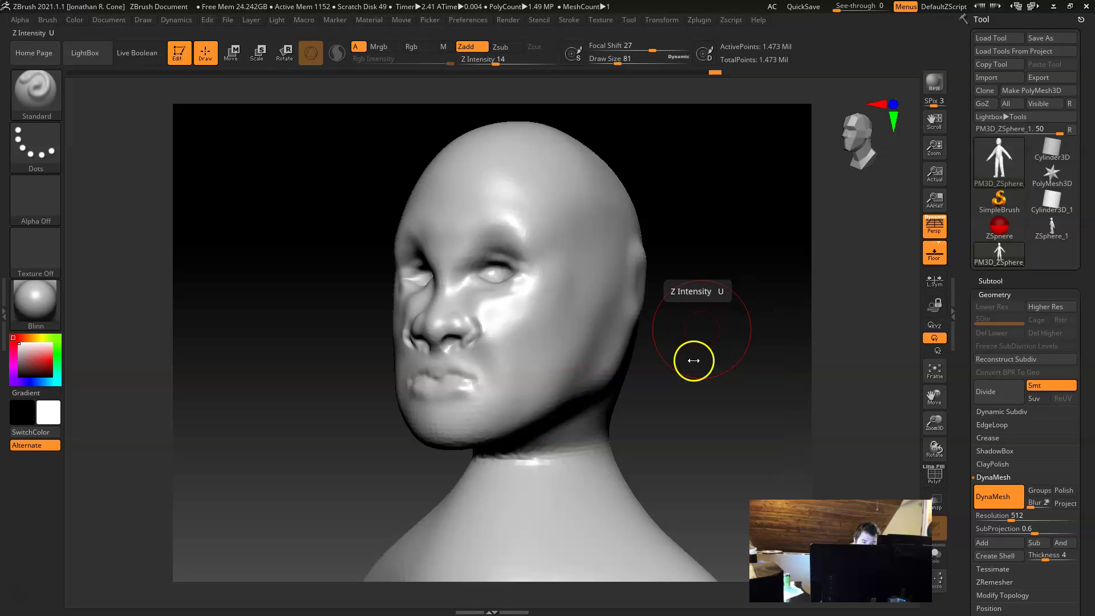
key("space")
left_click_drag(609, 305, 619, 307)
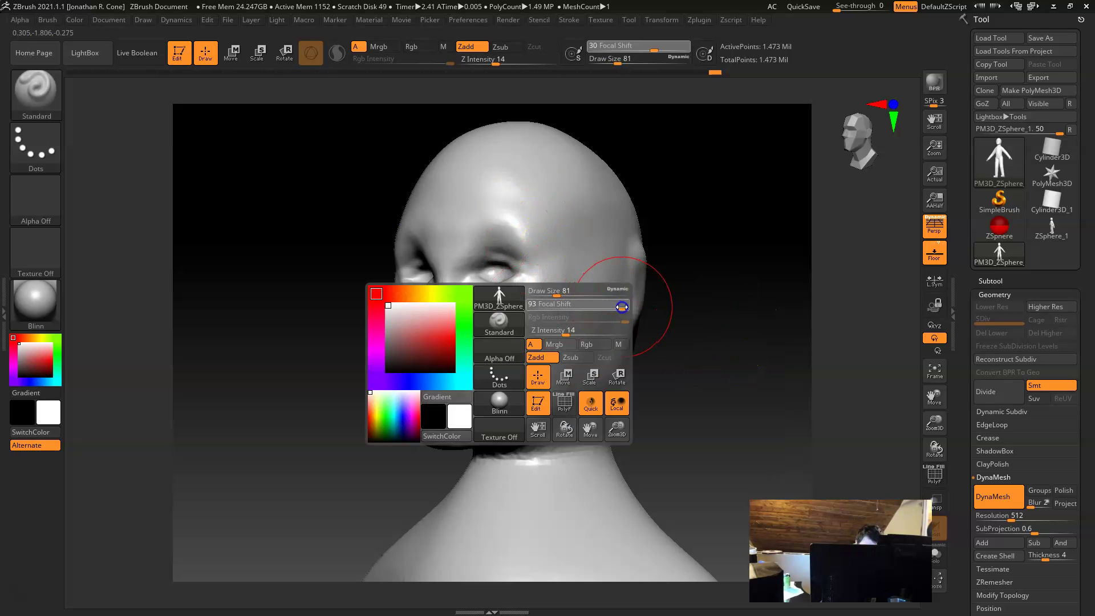
key("ctrl")
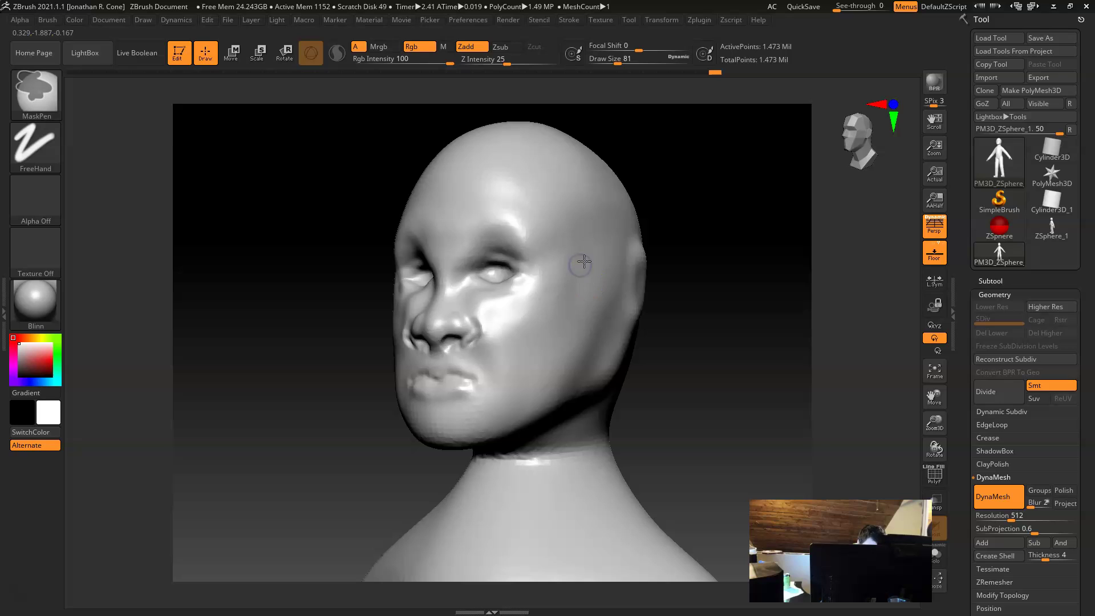
Step: Test a stroke beside the cheek at focal shift 64 and Z intensity 41, undo it, and set them to 0 and 9
key("space")
left_click_drag(665, 337, 633, 336)
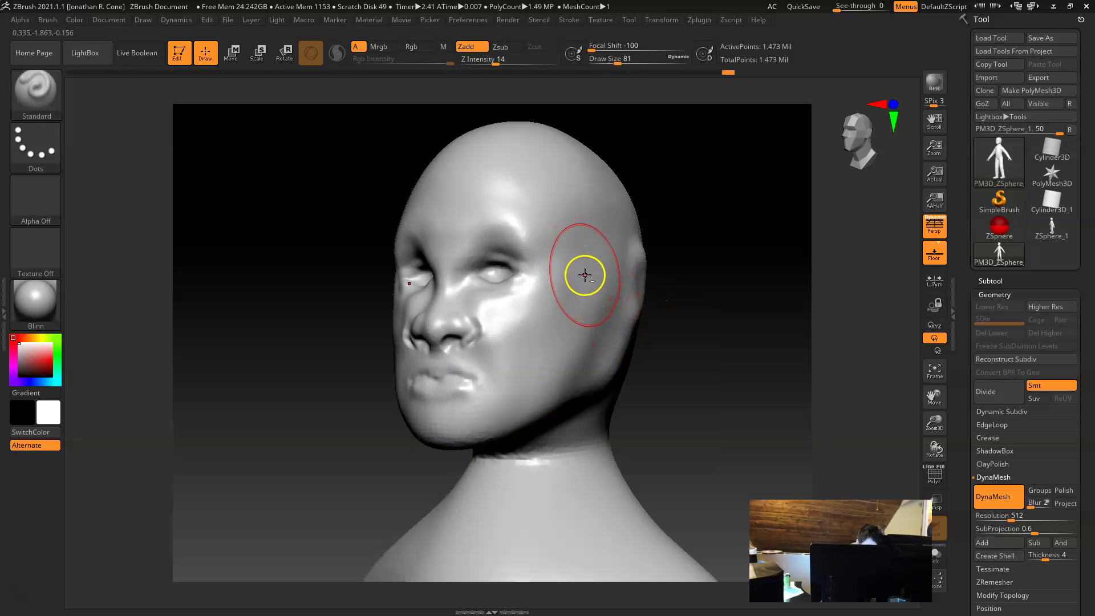
key("space")
mouse_move(609, 294)
left_mouse_down()
mouse_move(642, 293)
mouse_move(601, 317)
mouse_move(645, 234)
mouse_move(558, 327)
left_mouse_up()
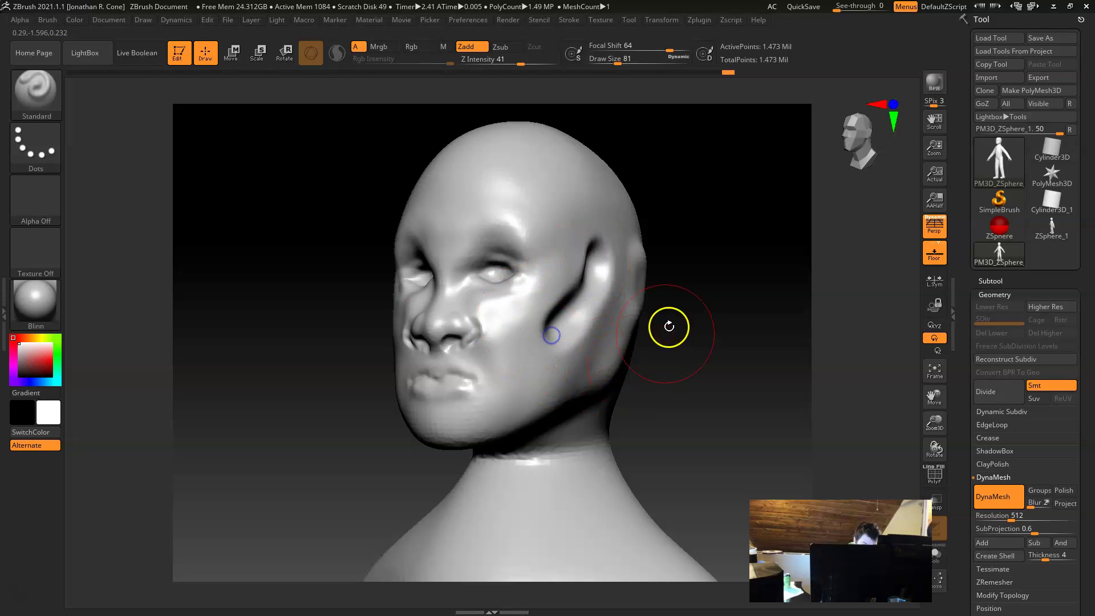
key("space")
left_click_drag(709, 320, 676, 349)
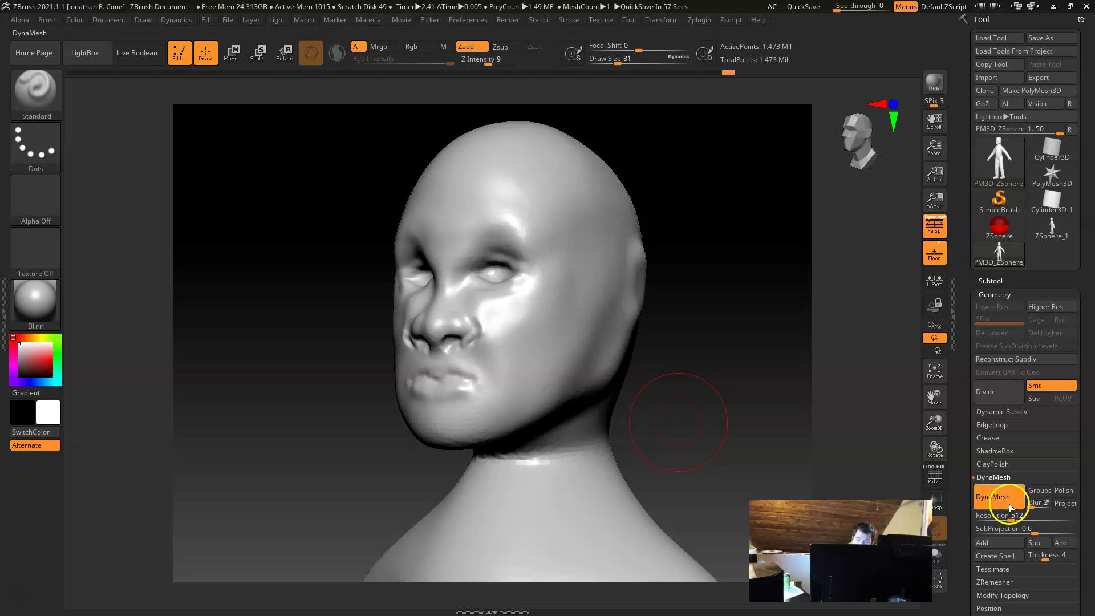
Step: Inspect the figure's mesh density with the polyframe and open the ZRemesher settings
left_click_drag(738, 310, 646, 304)
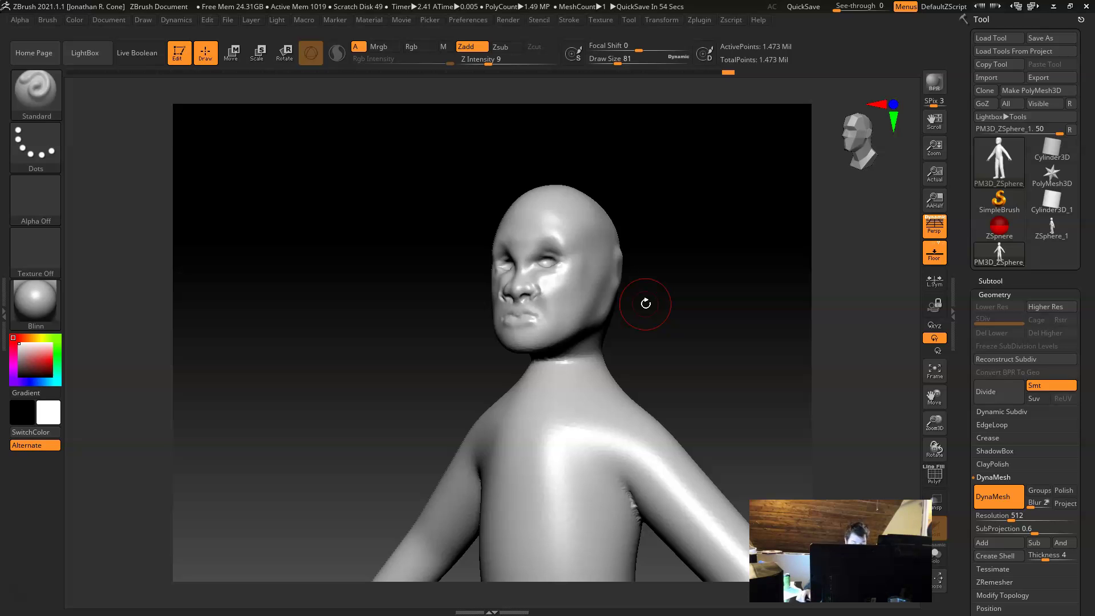
key("shift+f")
key("shift+f")
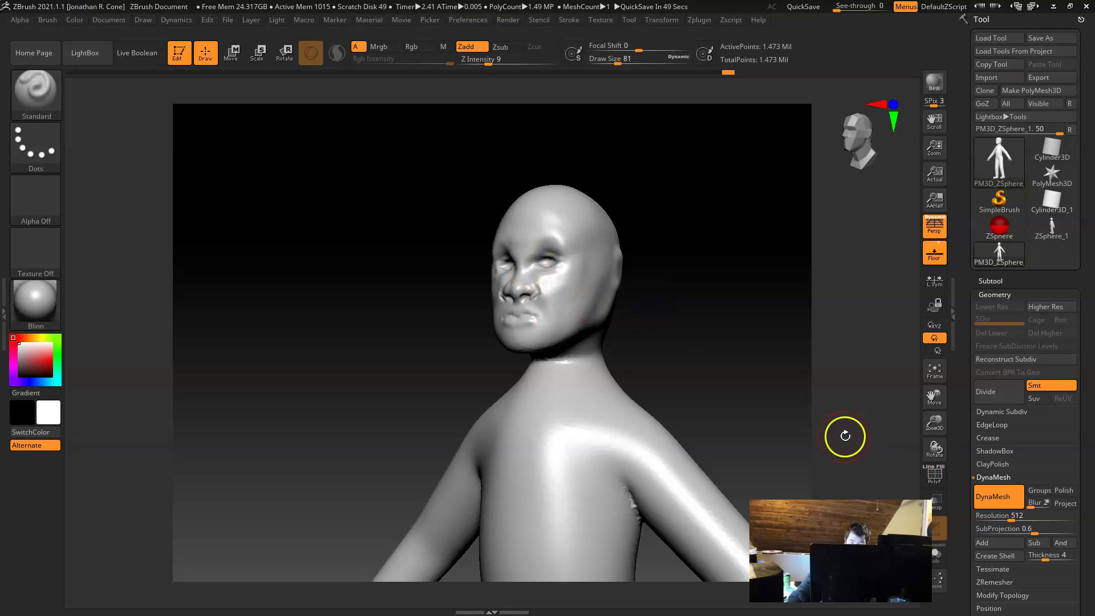
left_click_drag(968, 464, 959, 392)
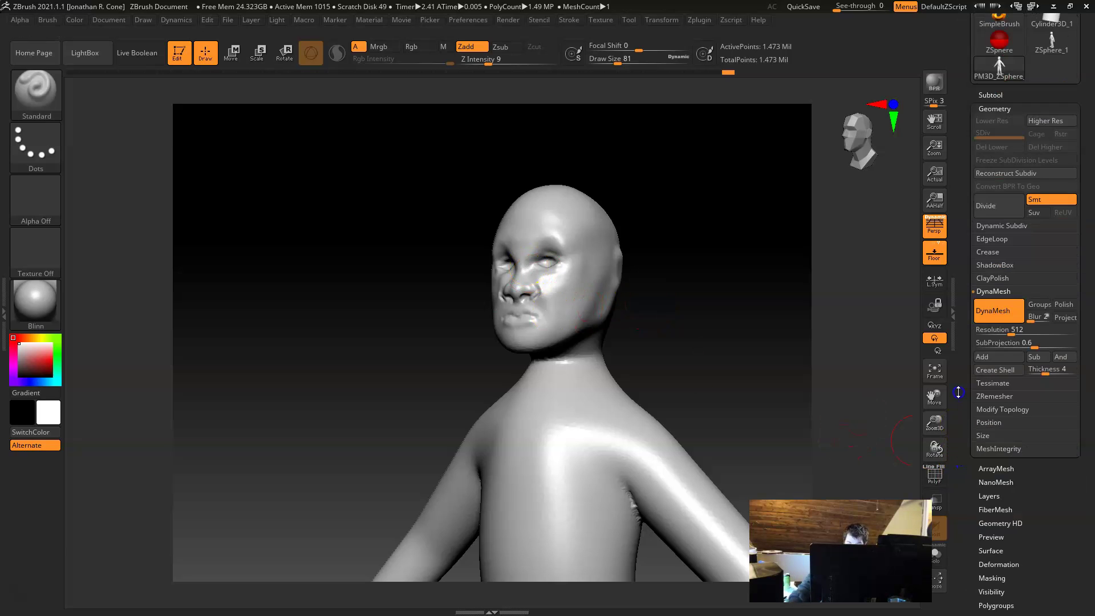
left_click(1006, 396)
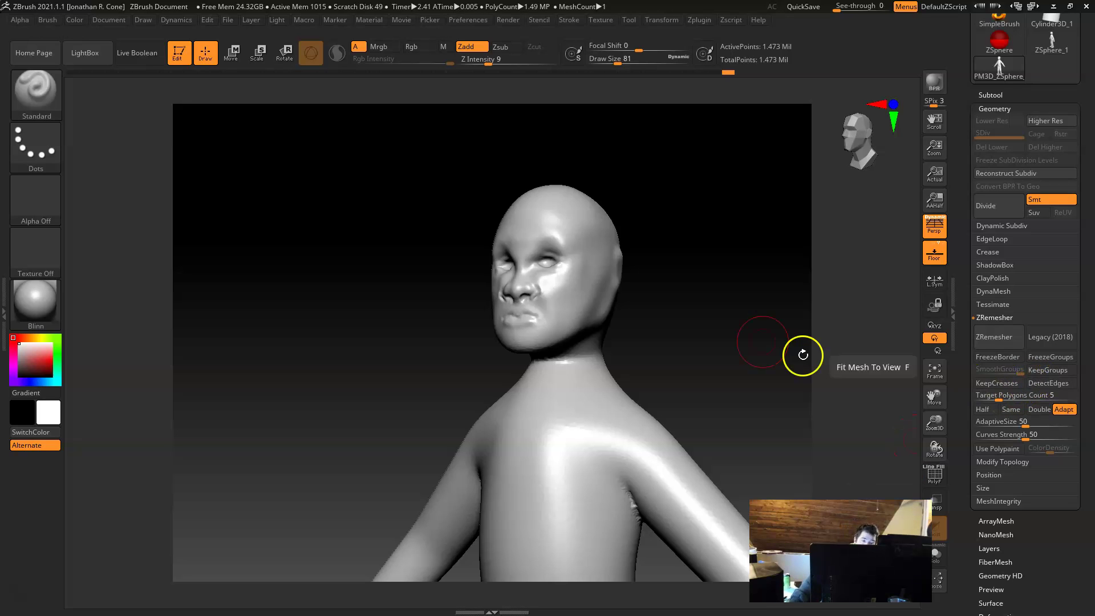
Step: Switch to the Topology brush and set its draw size to 1
left_click_drag(683, 309, 755, 391)
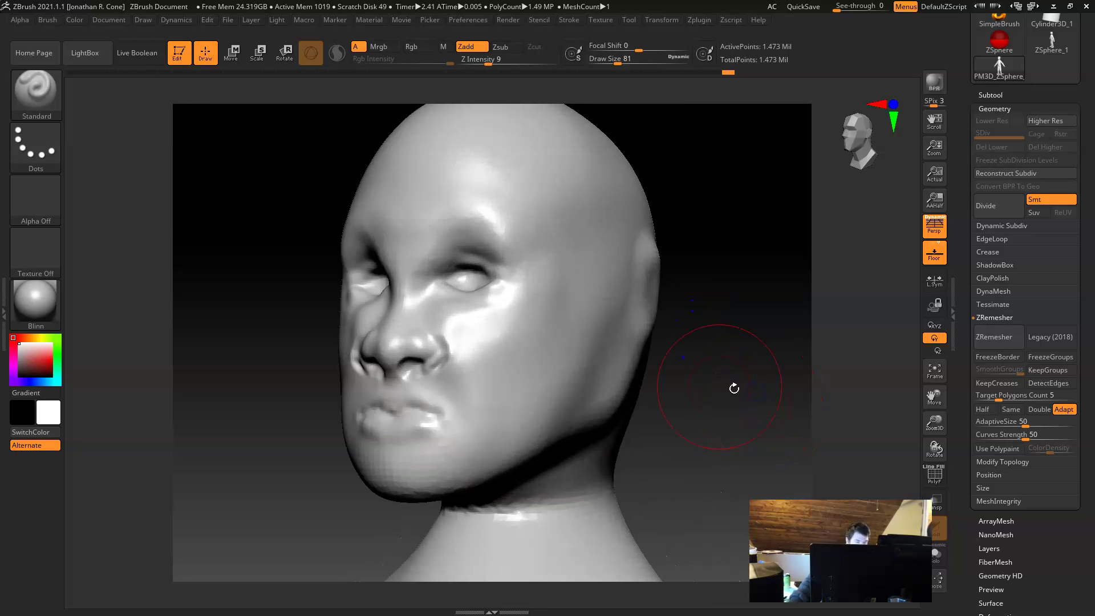
left_click(56, 97)
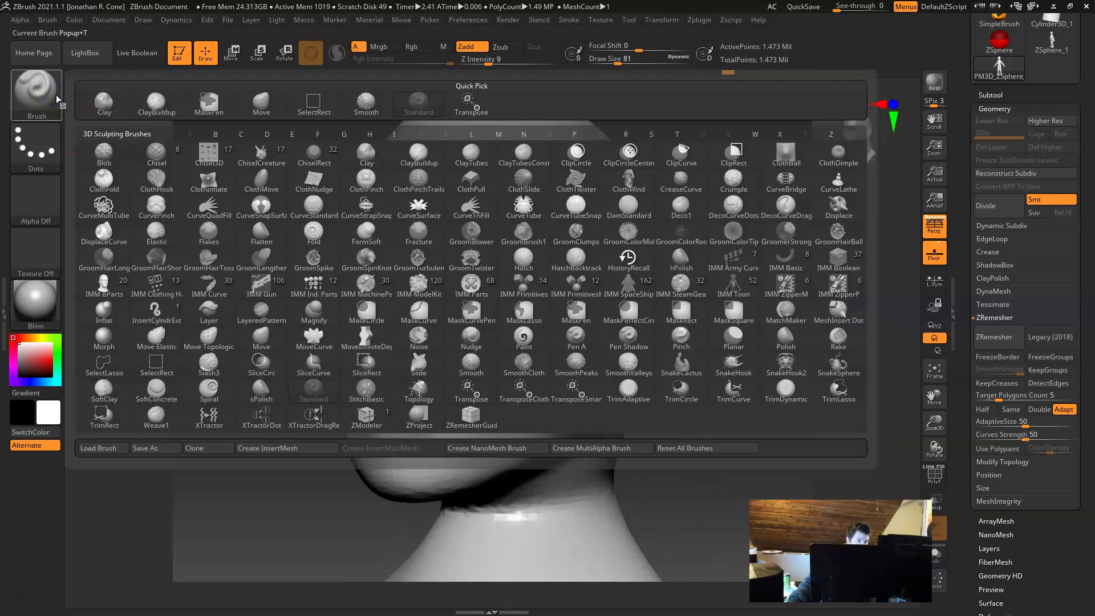
key("t")
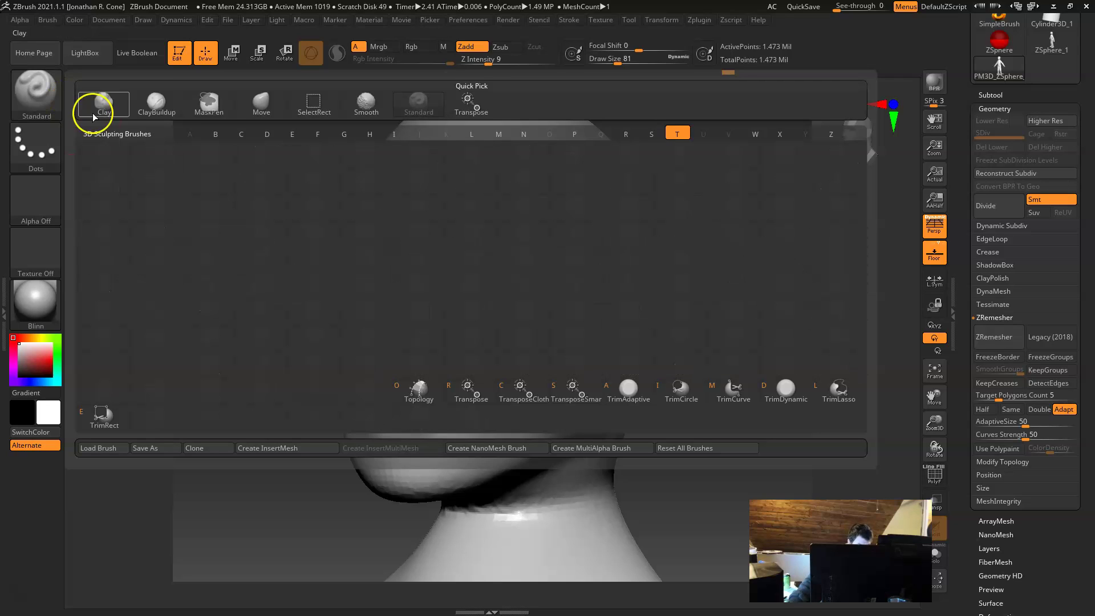
left_click(420, 389)
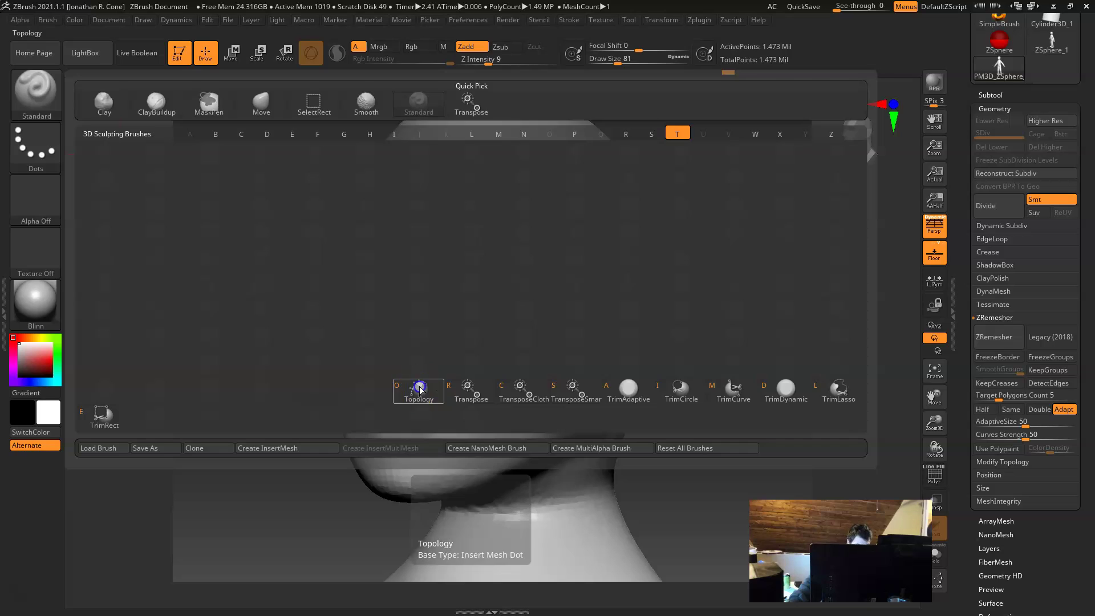
key("space")
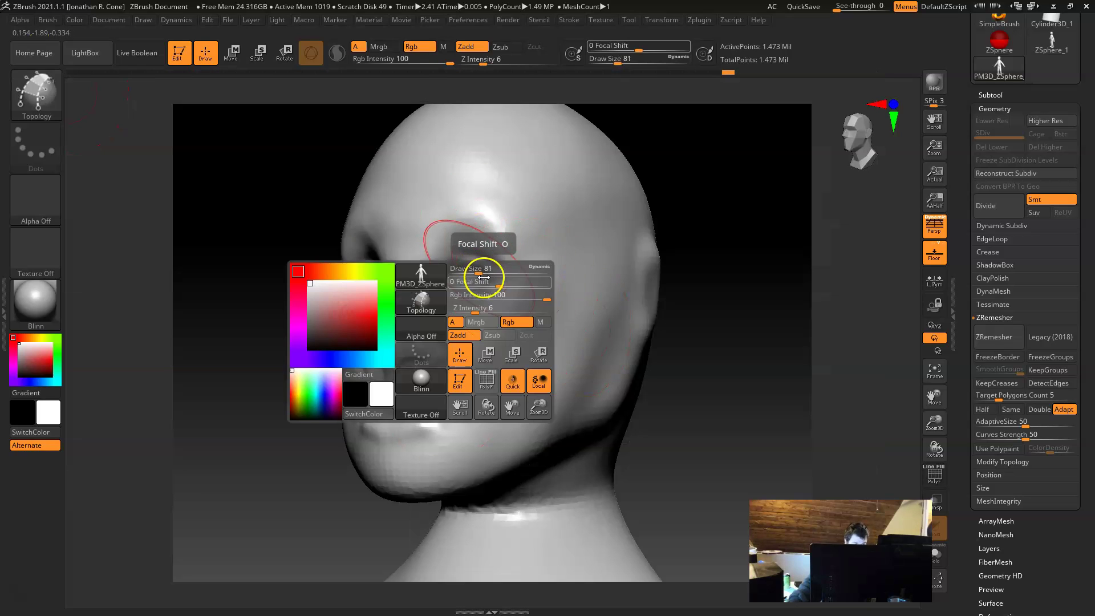
left_click_drag(451, 272, 443, 268)
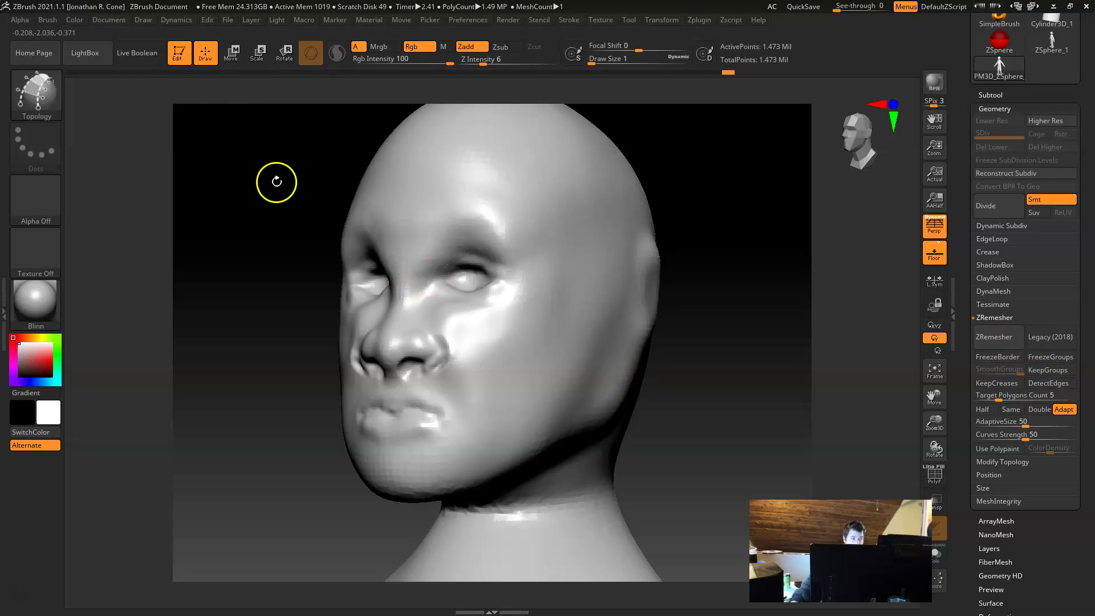
Step: Draw topology guide curves around the eye, the nostril and the mouth, and along the line between the lips
right_click_drag(639, 282, 639, 577, "alt")
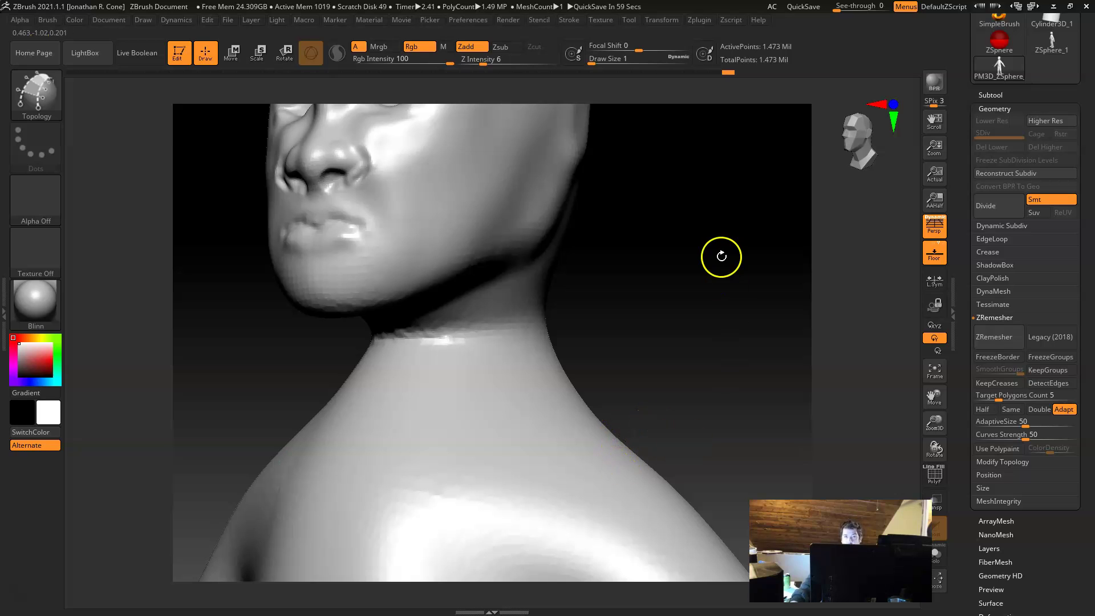
left_click_drag(690, 286, 336, 143)
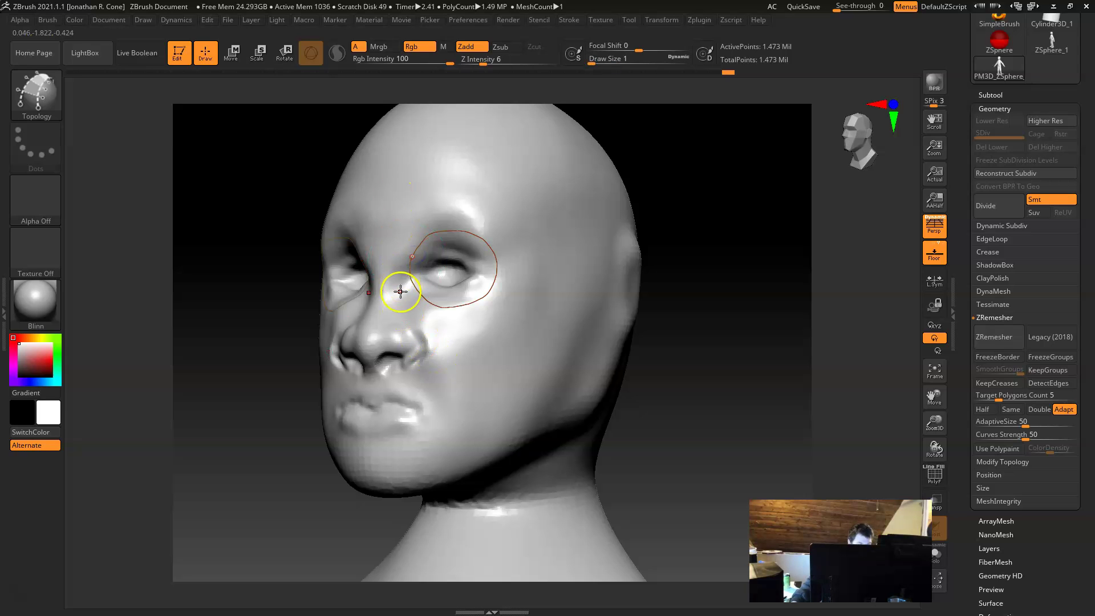
left_click_drag(726, 327, 433, 245)
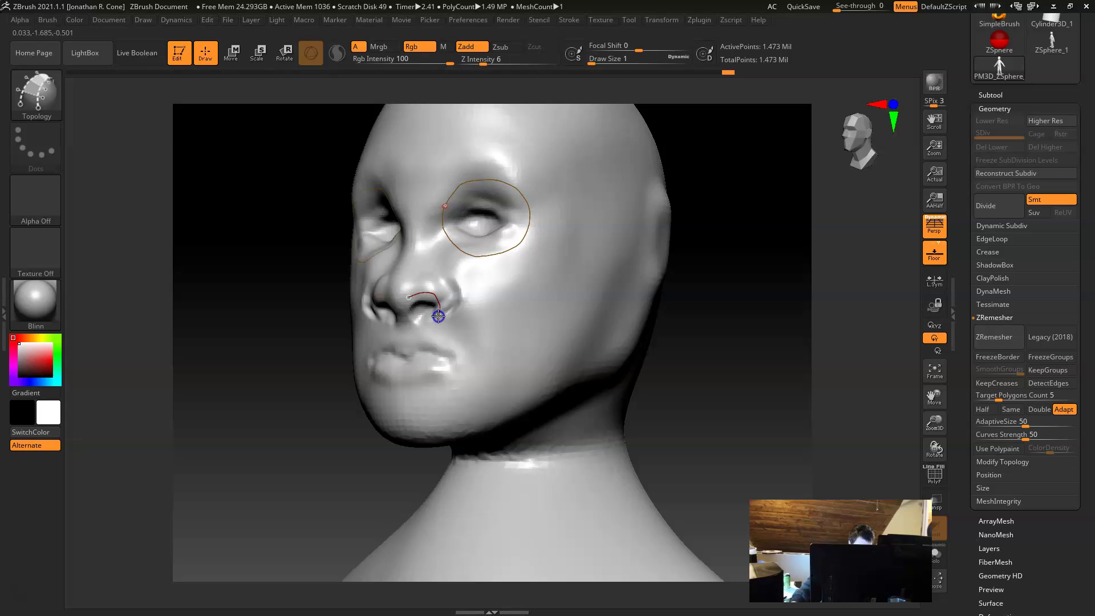
left_click(407, 296)
left_click(398, 397)
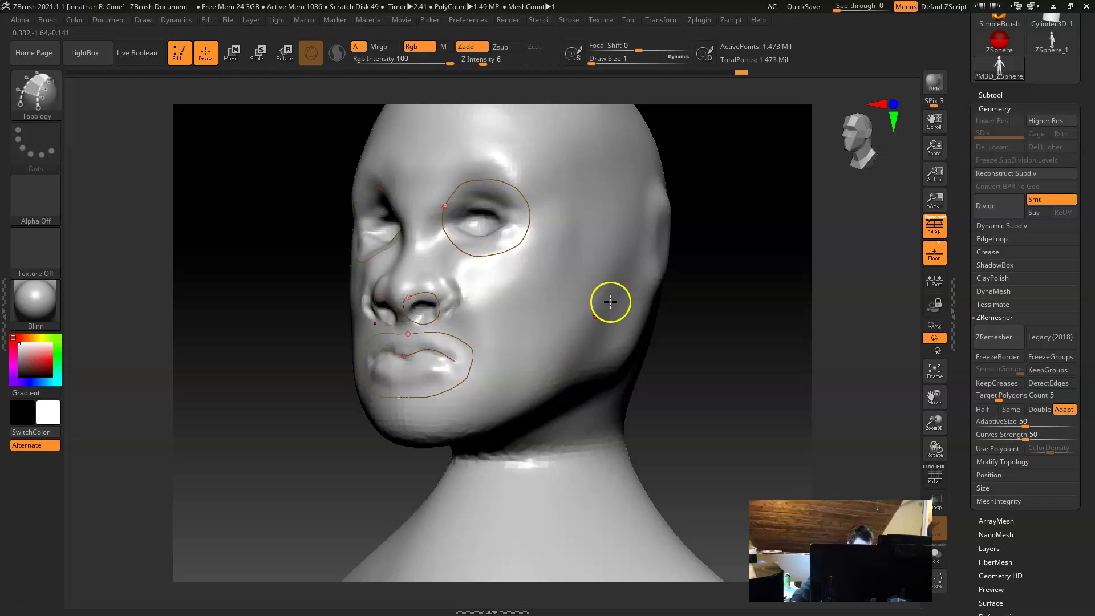
Step: Draw a topology guide curve diagonally across the cheek and another around the ear
mouse_move(574, 259)
left_mouse_down()
mouse_move(519, 323)
mouse_move(481, 344)
left_mouse_up()
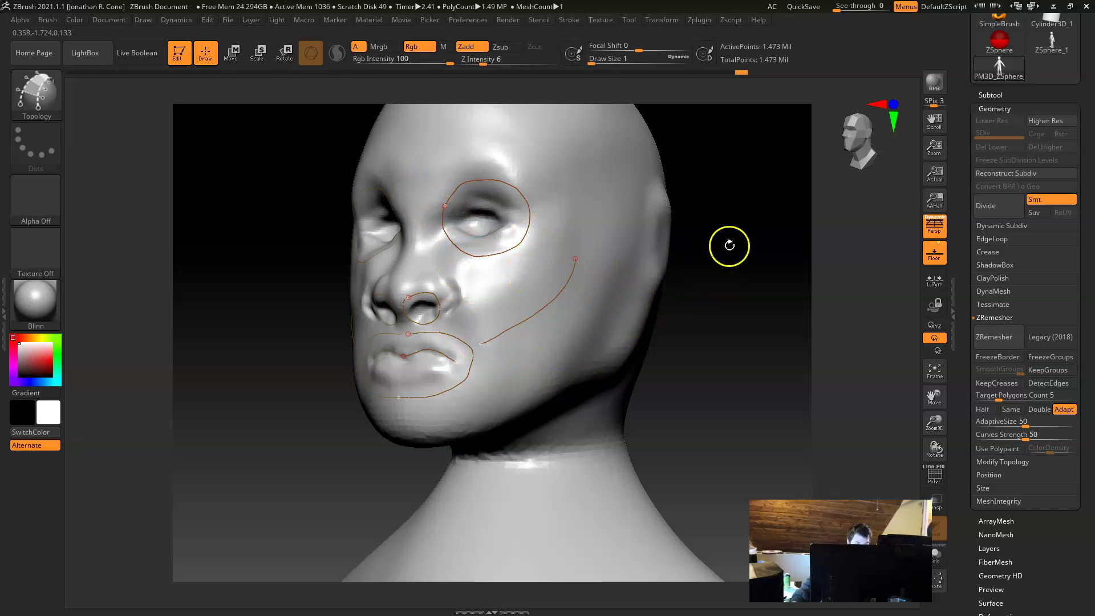
left_click_drag(727, 381, 660, 377)
left_click_drag(687, 243, 709, 225)
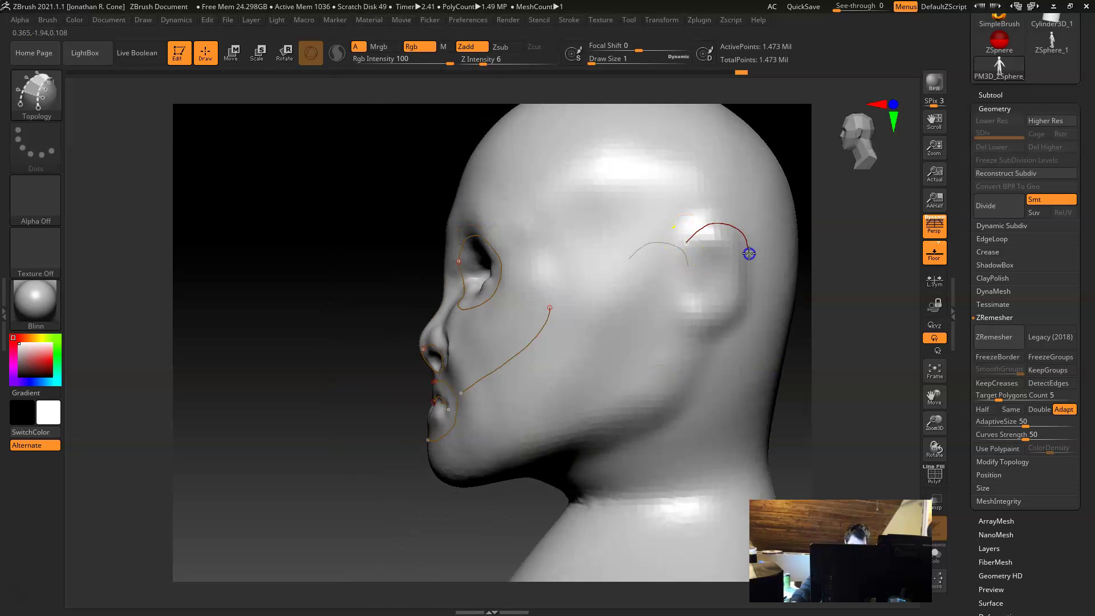
left_click_drag(319, 312, 686, 342)
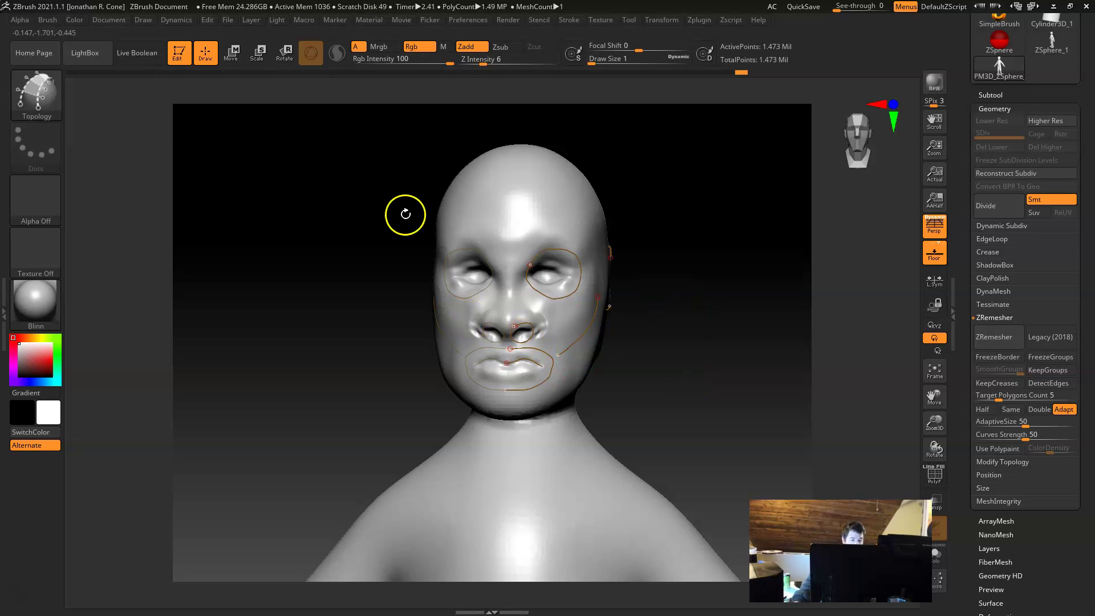
Step: Save the project to the Desktop as ZBrushProject.zpr
left_click(228, 20)
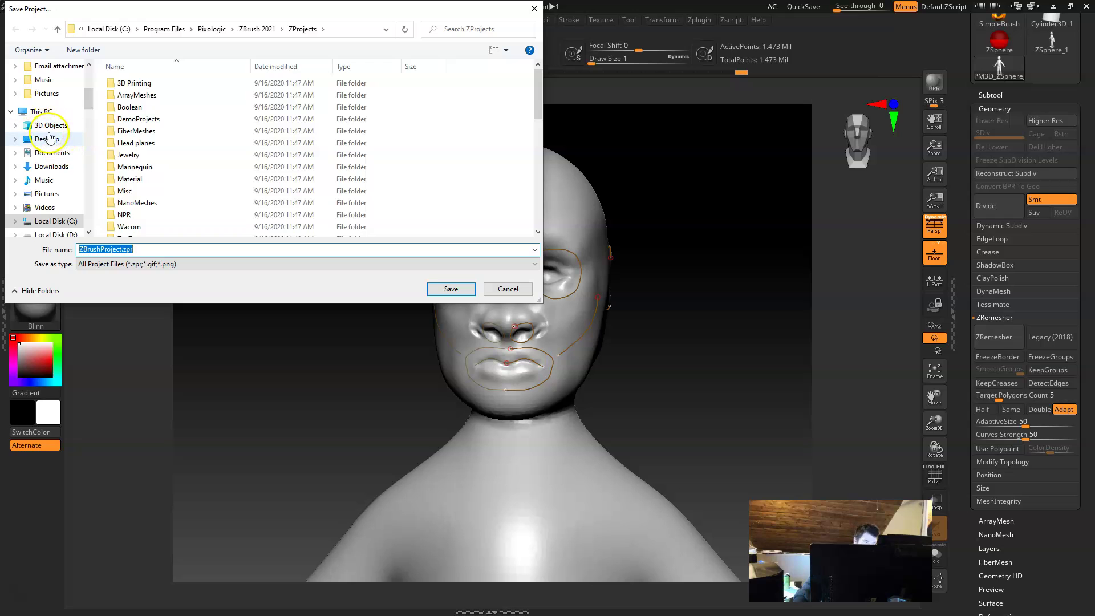
left_click(49, 138)
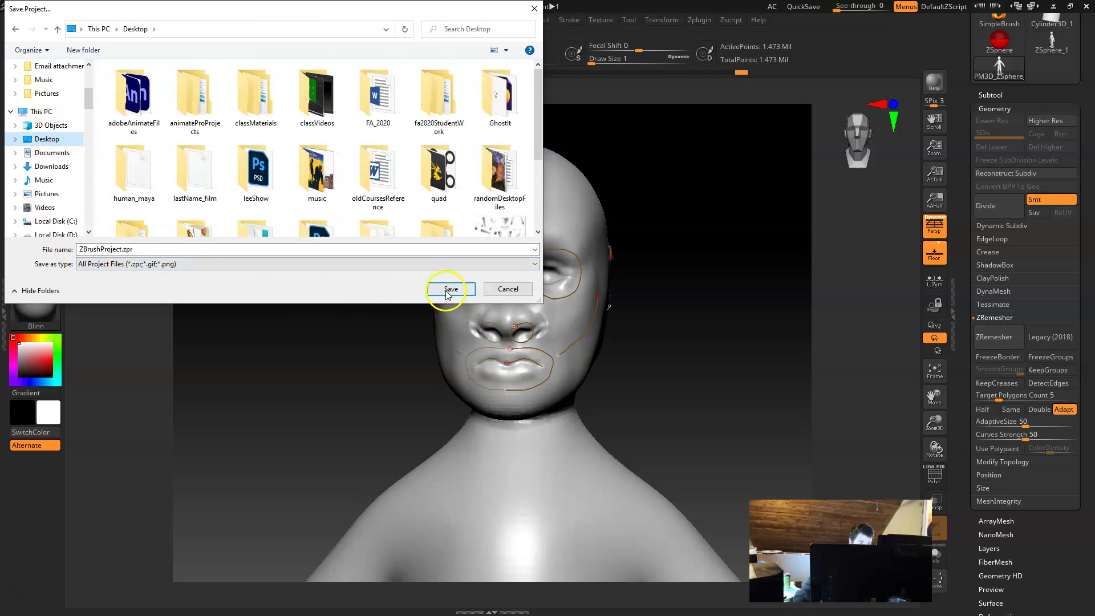
left_click(450, 289)
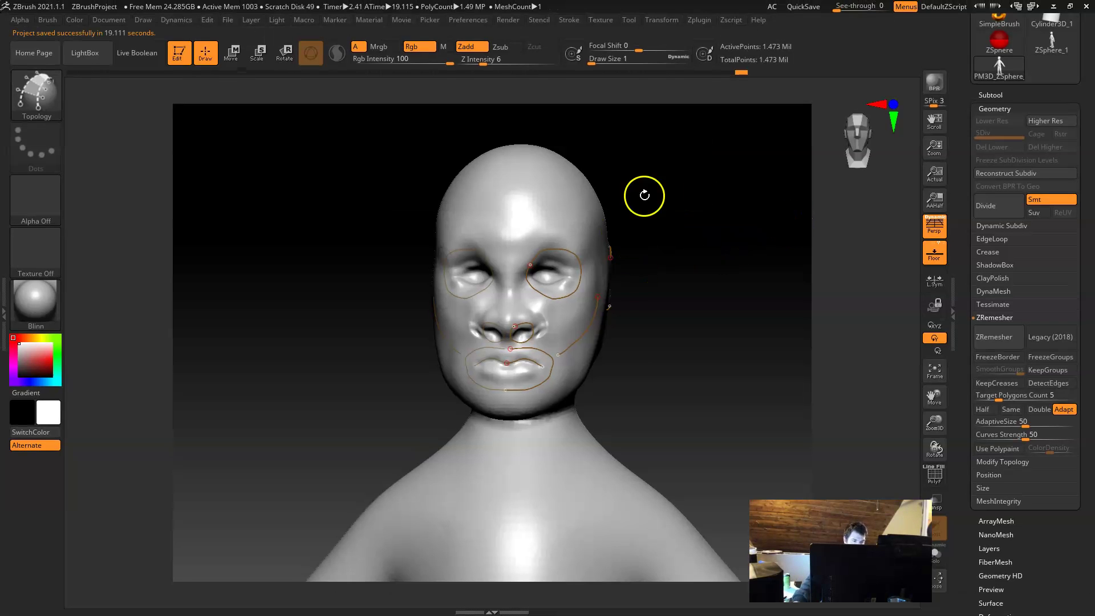
Step: Set the ZRemesher target polygon count to 10 and remesh the figure using the drawn guide curves
left_click(996, 396)
type("5")
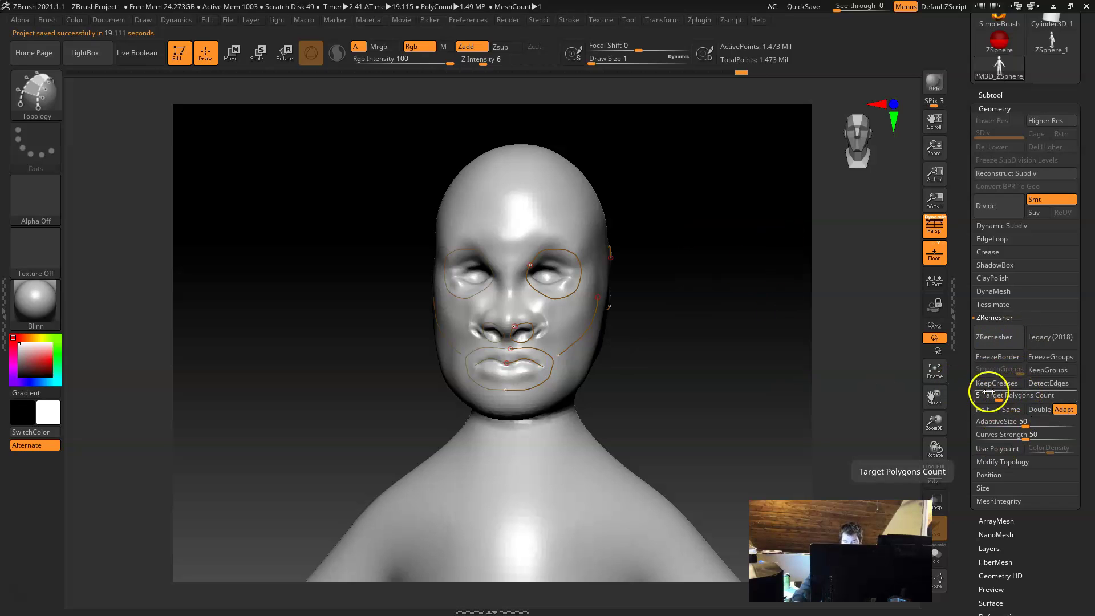
key("Return")
left_click_drag(711, 379, 569, 297, "alt")
left_click(1021, 394)
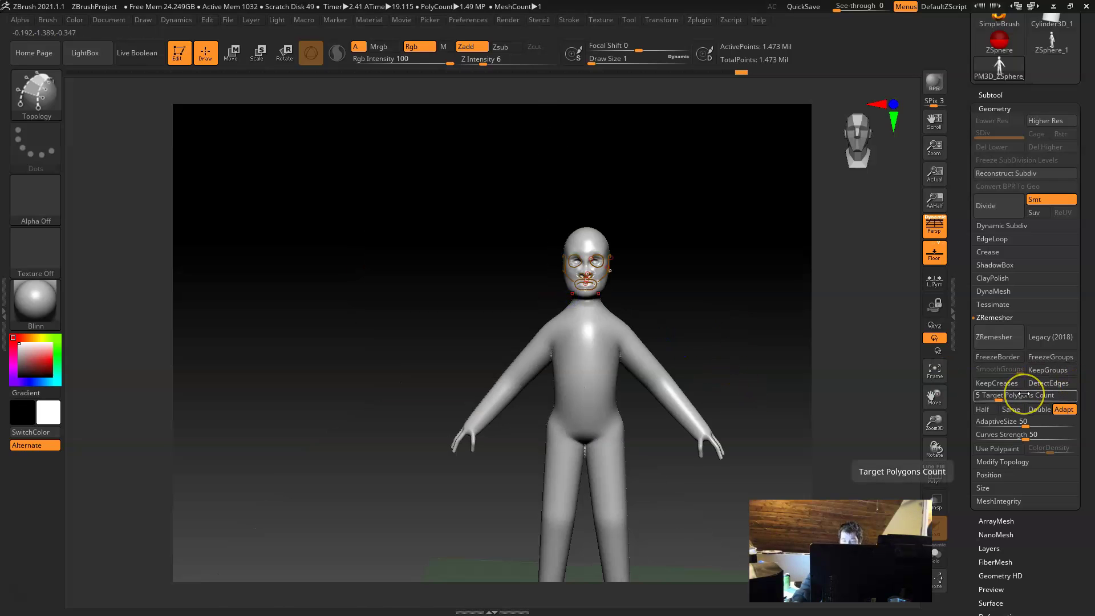
left_click(1016, 399)
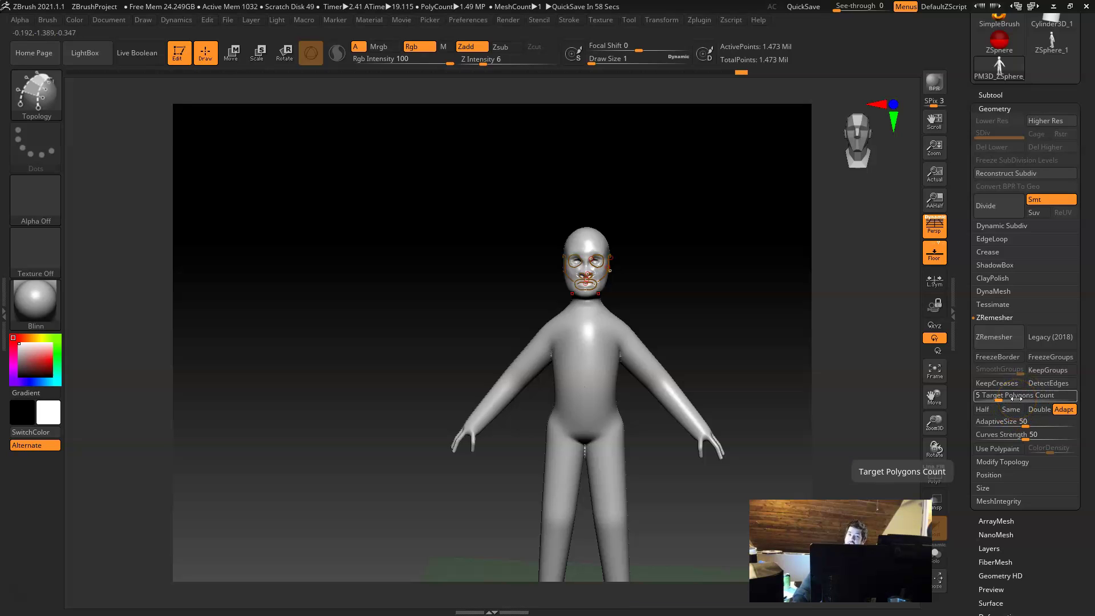
left_click(1017, 399)
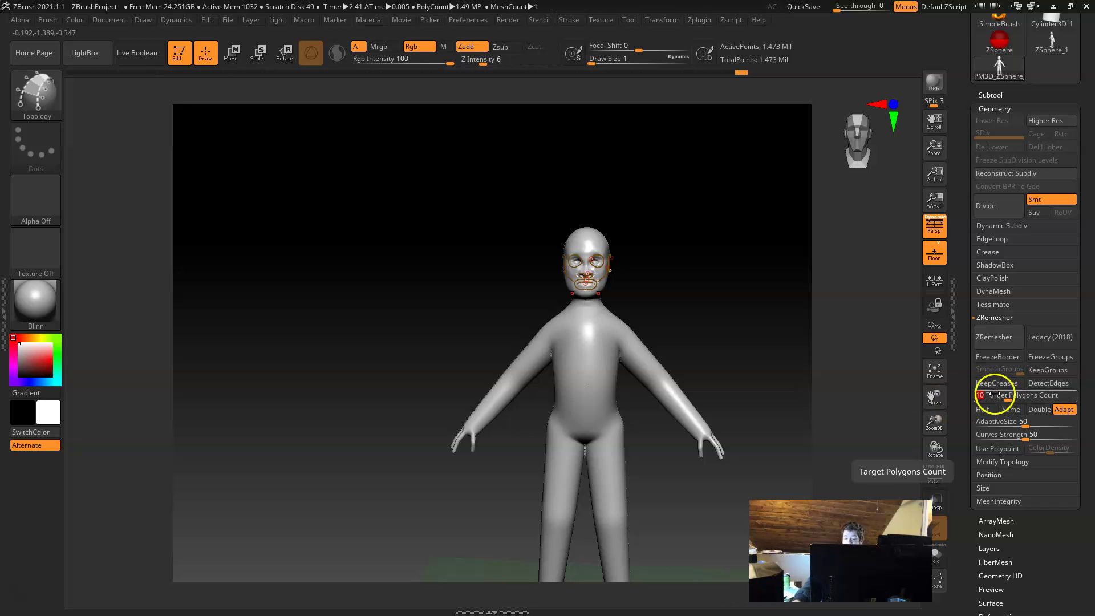
left_click(996, 337)
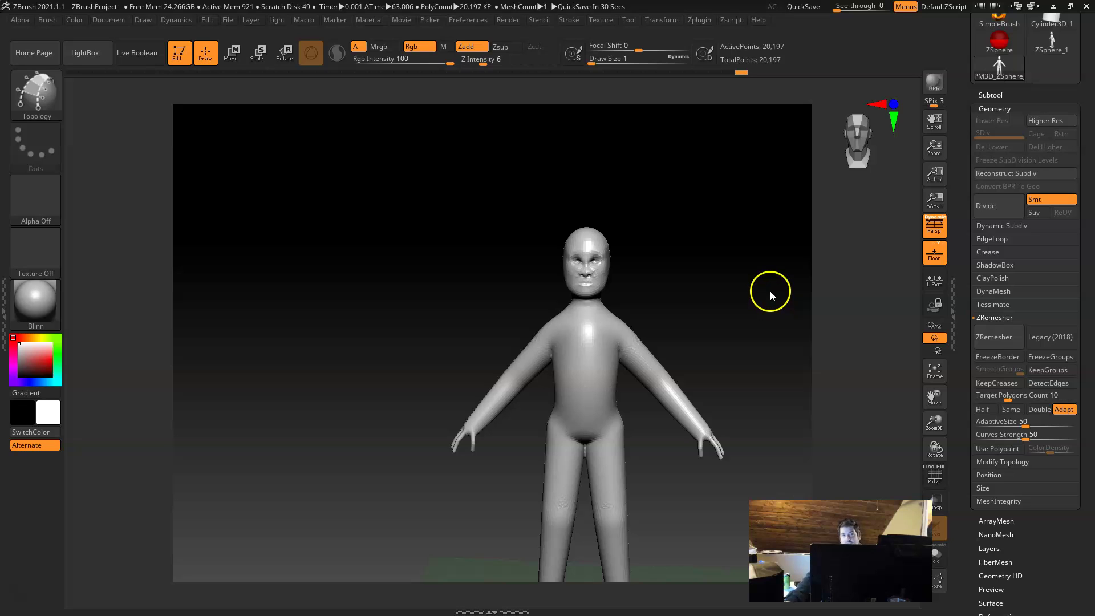
Step: Turn on the PolyFrame wireframe and inspect the remeshed topology around the eyes, nose, mouth and side of the head
mouse_move(662, 302)
left_mouse_down()
mouse_move(648, 296)
mouse_move(667, 283)
mouse_move(741, 352)
mouse_move(797, 379)
left_mouse_up()
key("shift+f")
mouse_move(707, 355)
left_mouse_down()
mouse_move(692, 344)
mouse_move(729, 335)
mouse_move(660, 340)
mouse_move(731, 349)
mouse_move(726, 399)
mouse_move(712, 362)
mouse_move(656, 320)
left_mouse_up()
left_click(520, 254)
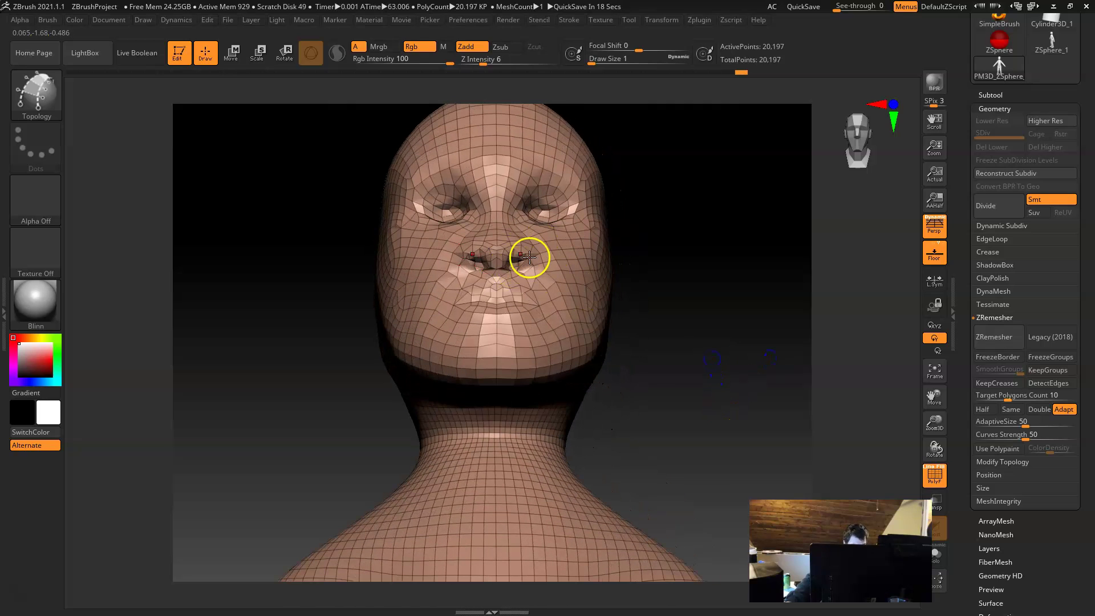
left_click(506, 279)
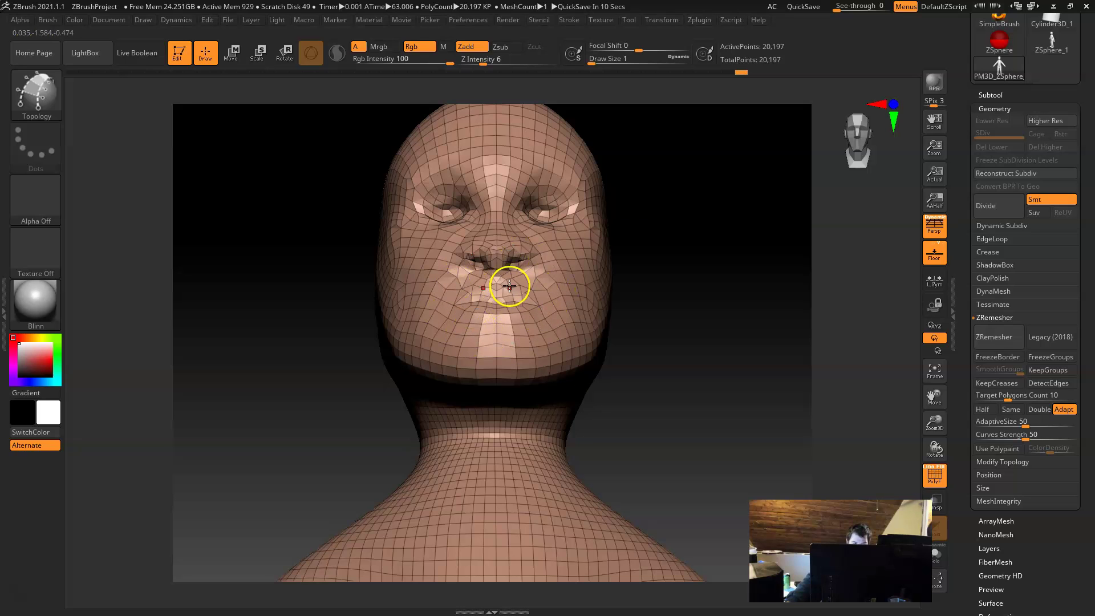
left_click_drag(746, 348, 712, 372)
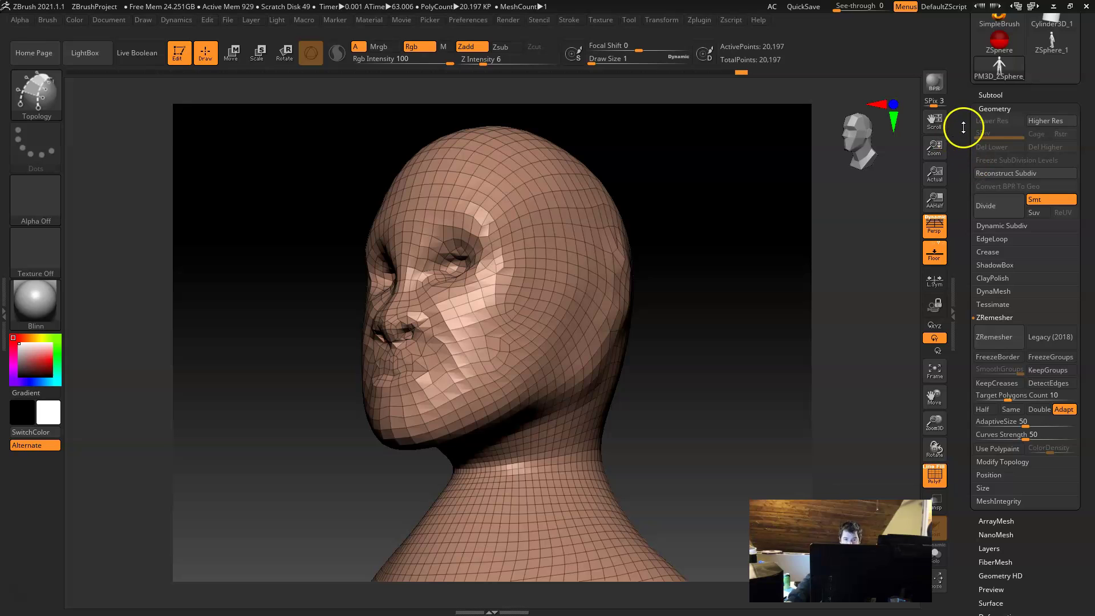
Step: Open the mesh export dialog to check its file name and OBJ format, and close it without exporting
left_click_drag(966, 127, 967, 228)
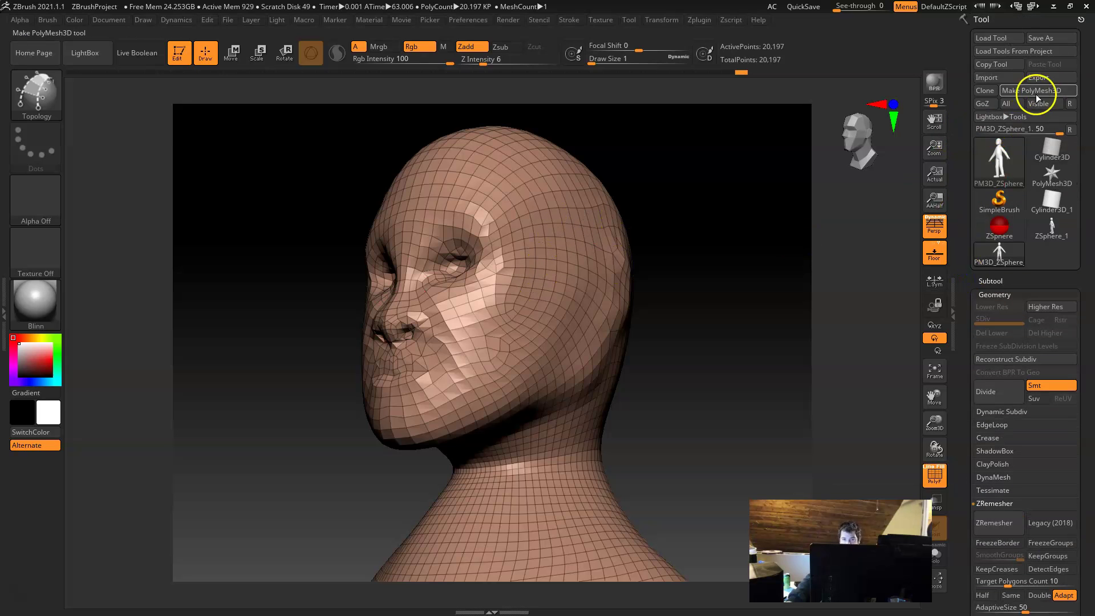
left_click(1060, 82)
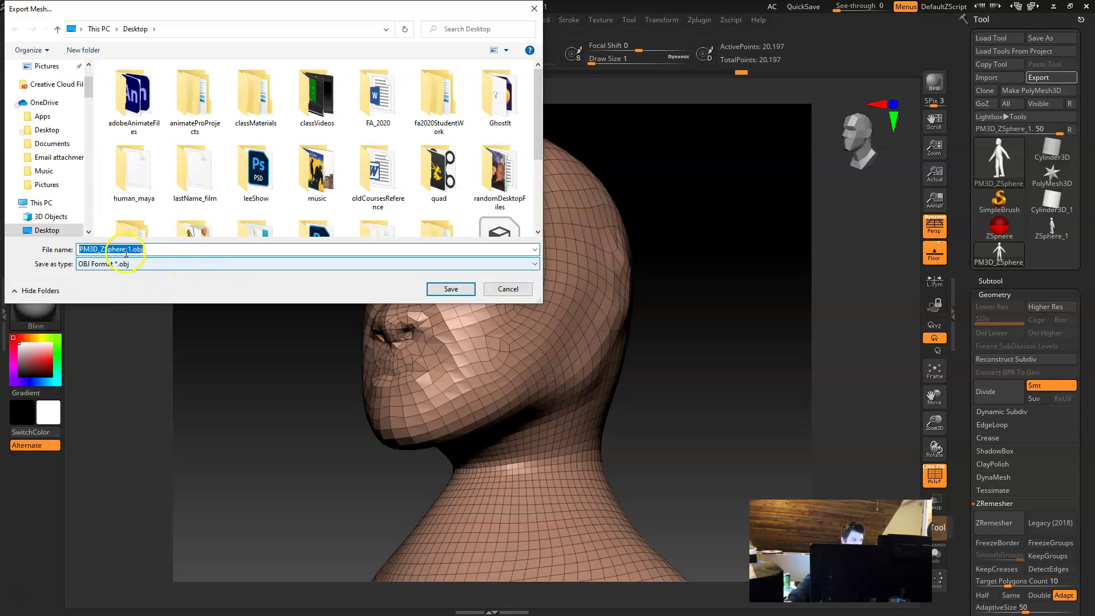
left_click(508, 289)
left_click(694, 309)
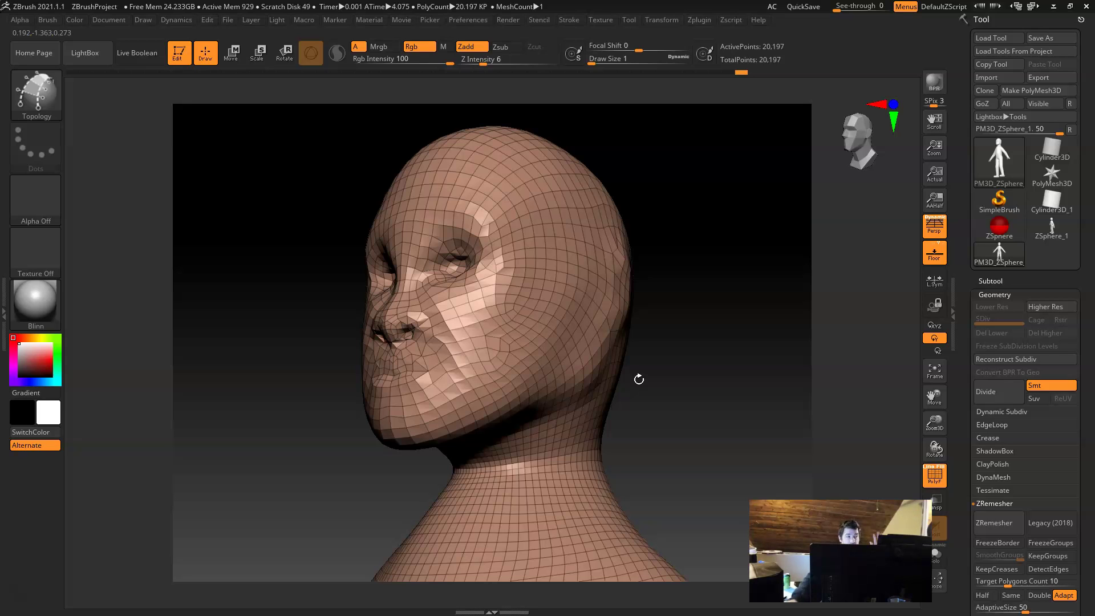
Step: Open the 3D mesh import dialog to review the supported file formats, and close it without importing
left_click(1000, 77)
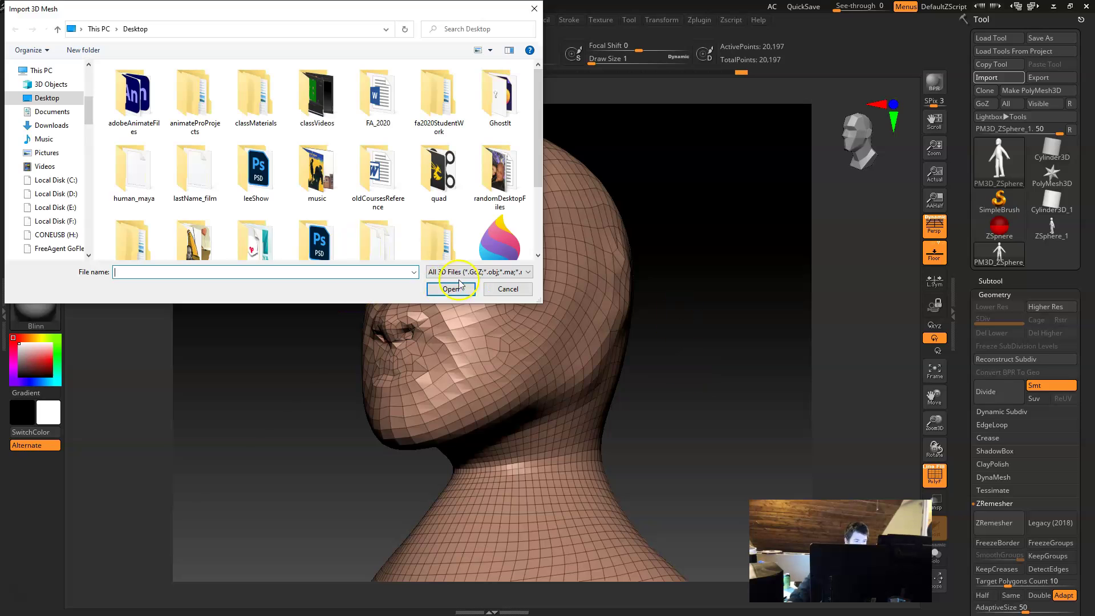
left_click(488, 272)
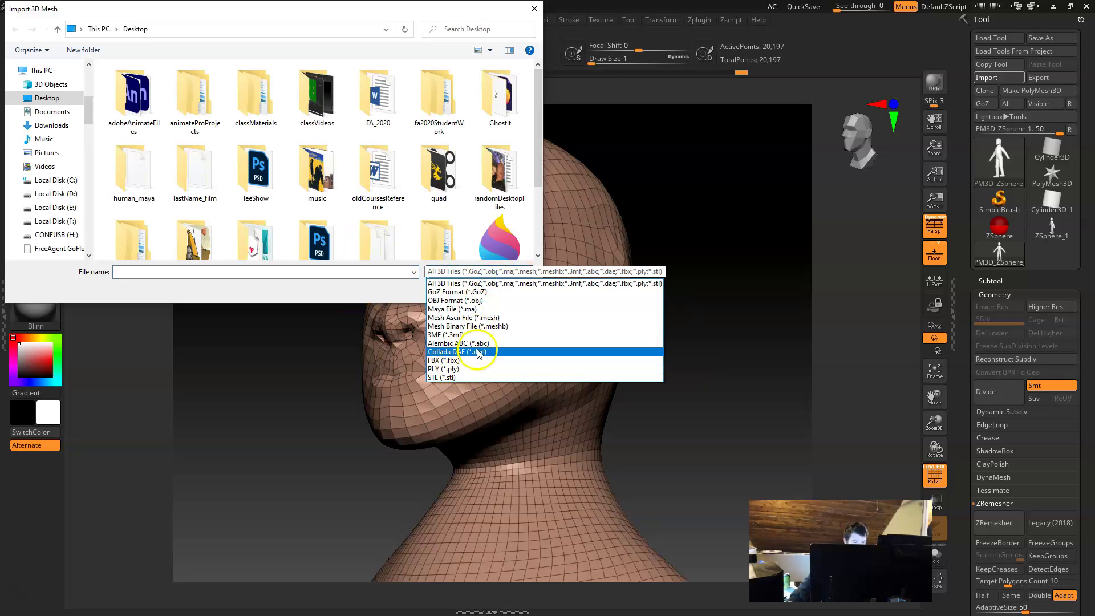
left_click(337, 296)
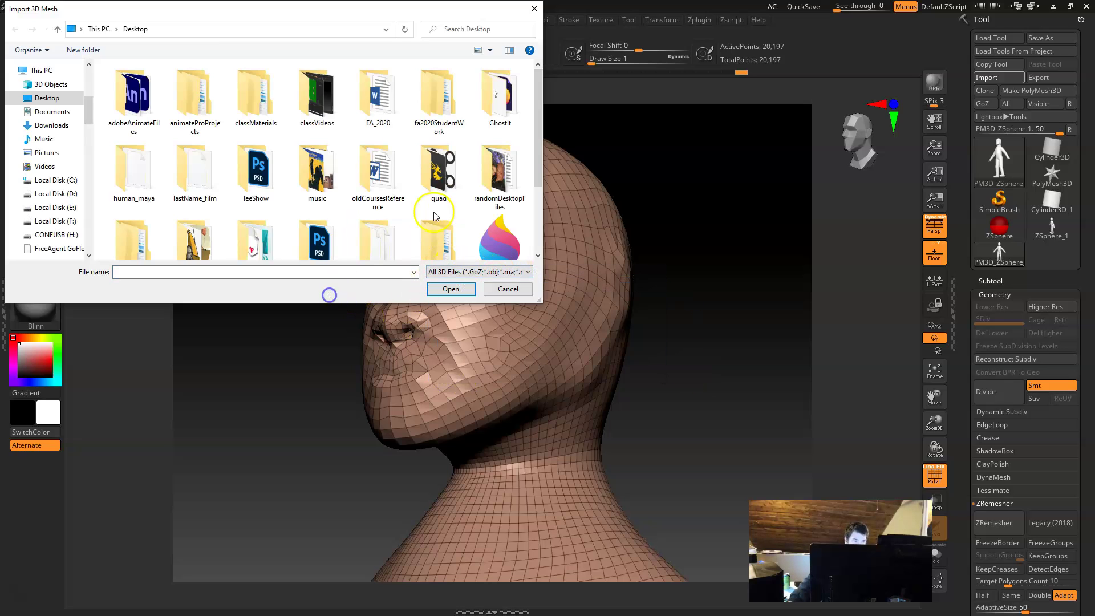
left_click(504, 289)
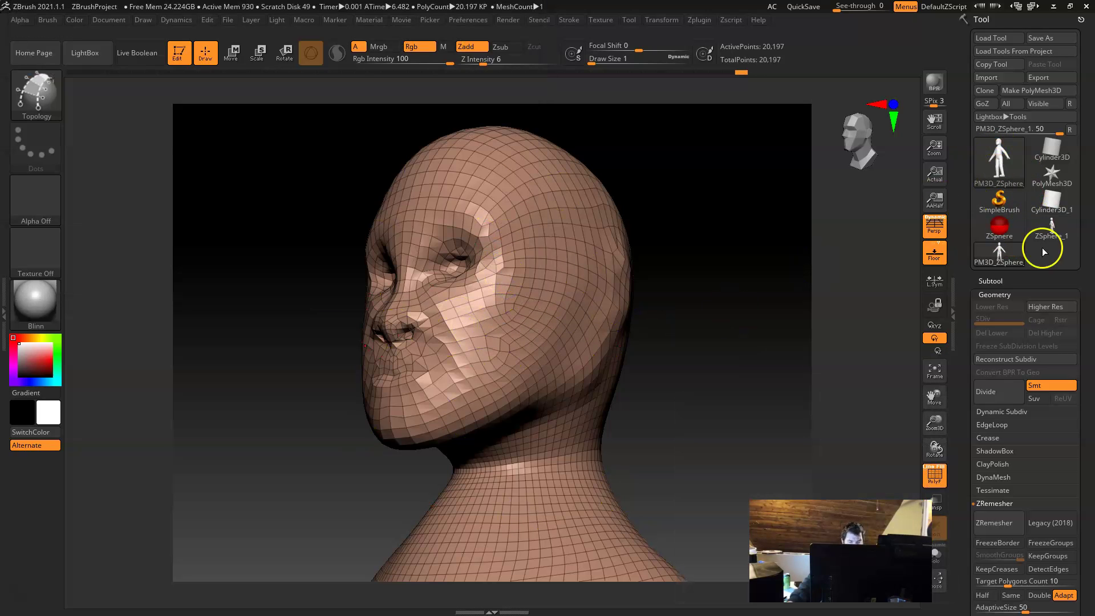
Step: Examine the remeshed wireframe across the figure's neck, torso and arms
mouse_move(1007, 161)
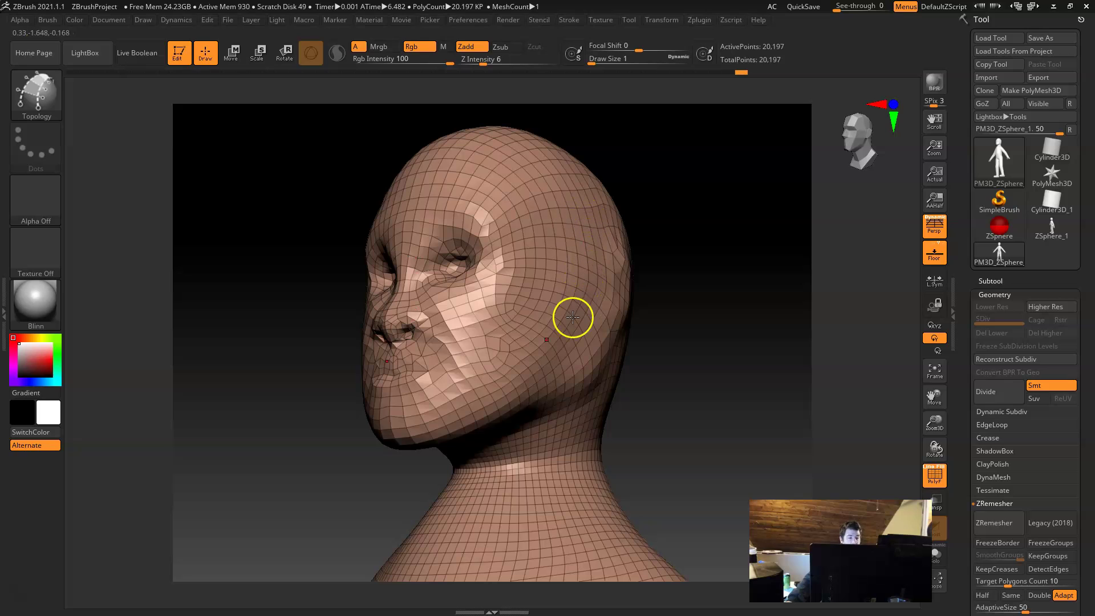
left_click_drag(653, 367, 570, 350)
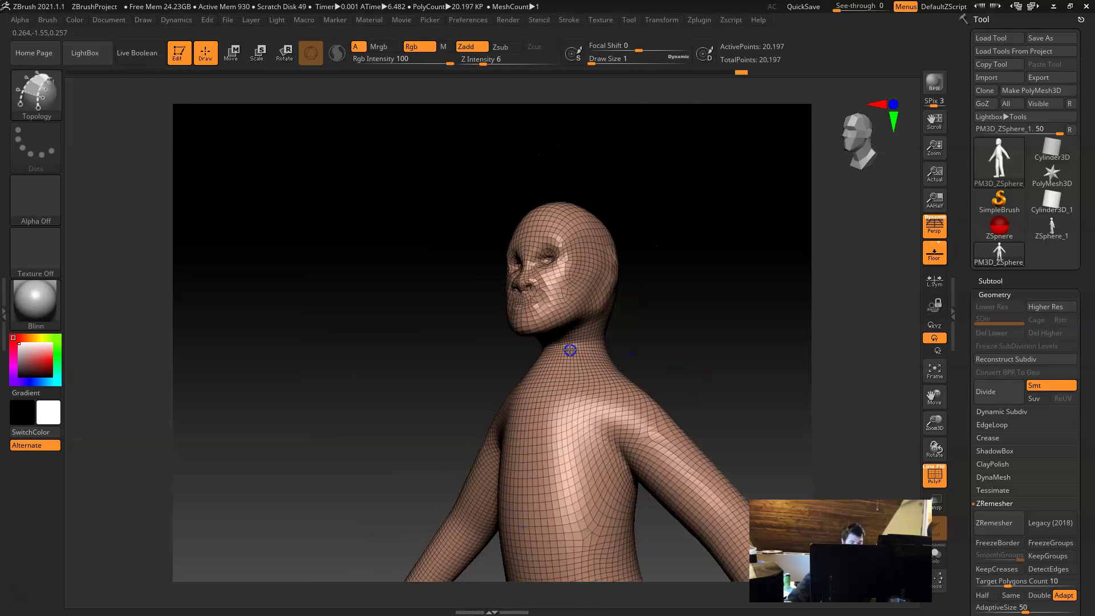
left_click_drag(643, 298, 431, 151, "alt")
left_click_drag(636, 320, 639, 291)
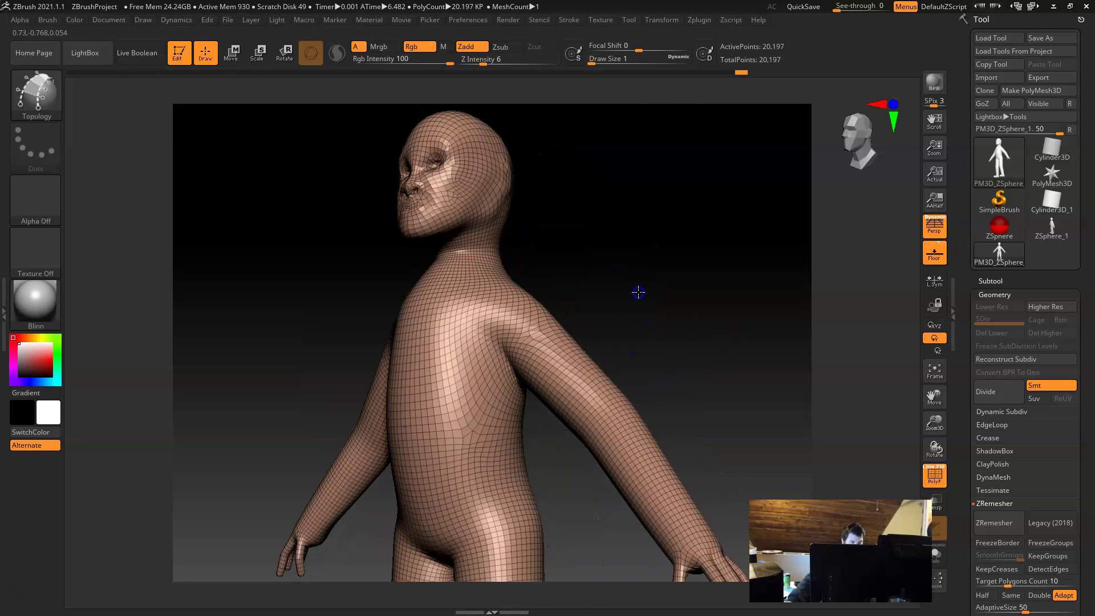